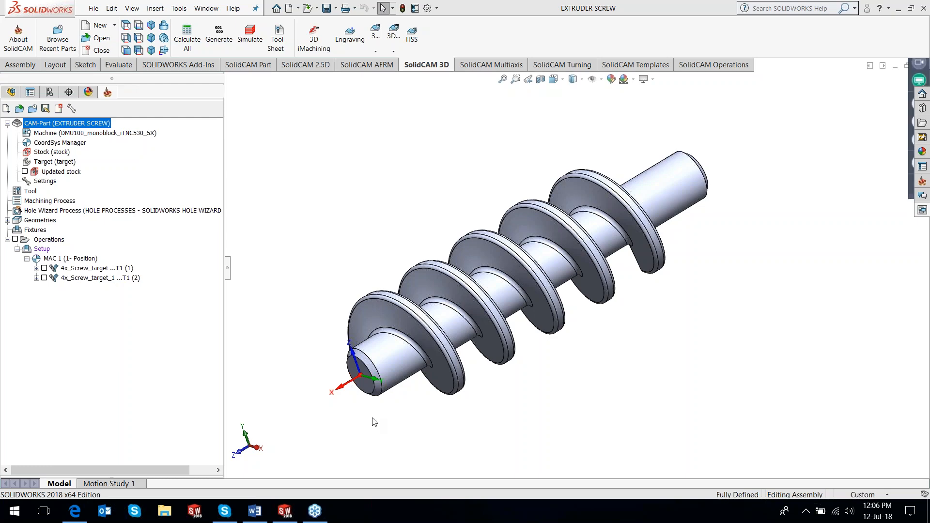
Step: Inspect the extruder screw from its shaft end face and in an angled overall view
left_click(364, 383)
key("space")
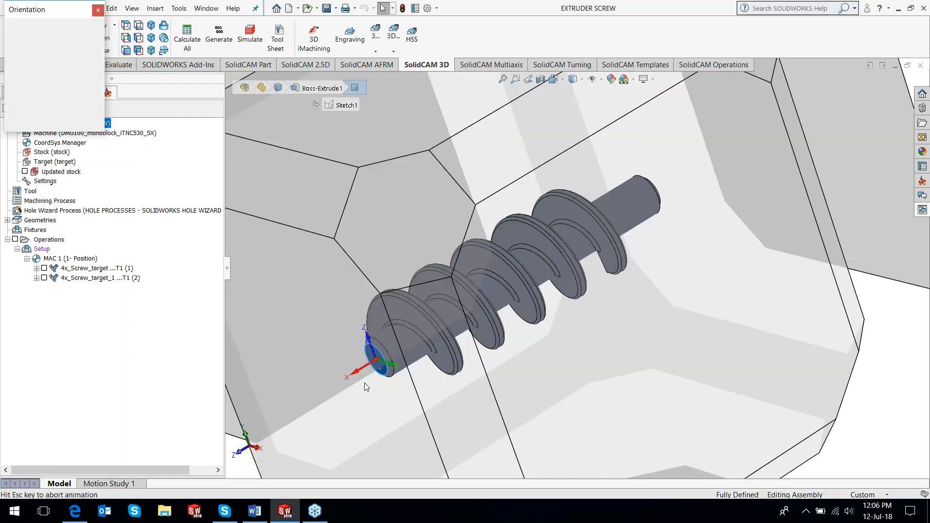
left_click(379, 378)
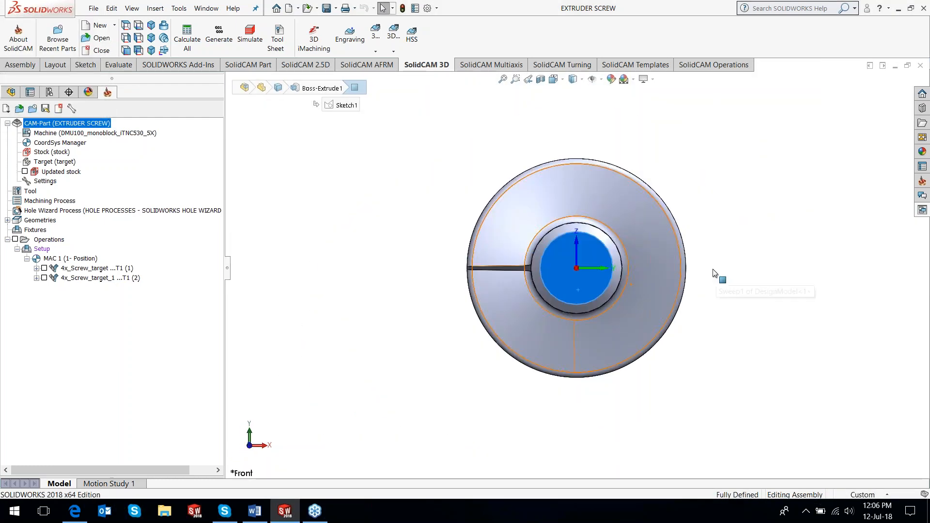
key("Escape")
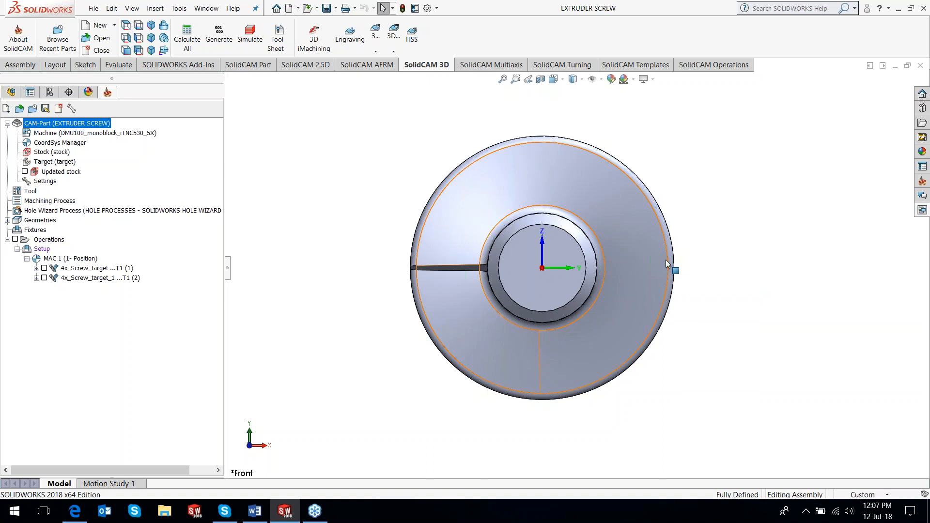
middle_click_drag(665, 260, 630, 291)
scroll(630, 291, "up", 4)
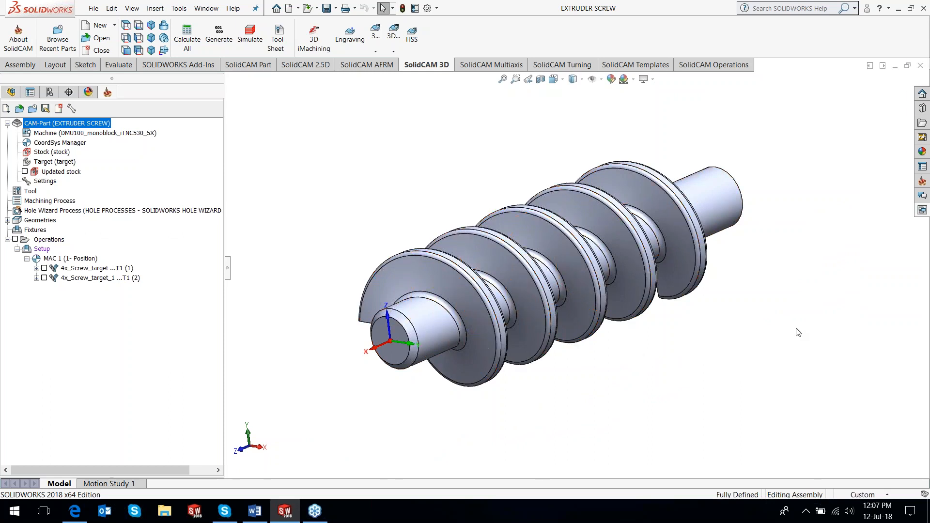
Step: Open the 4x_Screw_target operation and review the strategy and pattern type options in its geometry settings
left_click(70, 268)
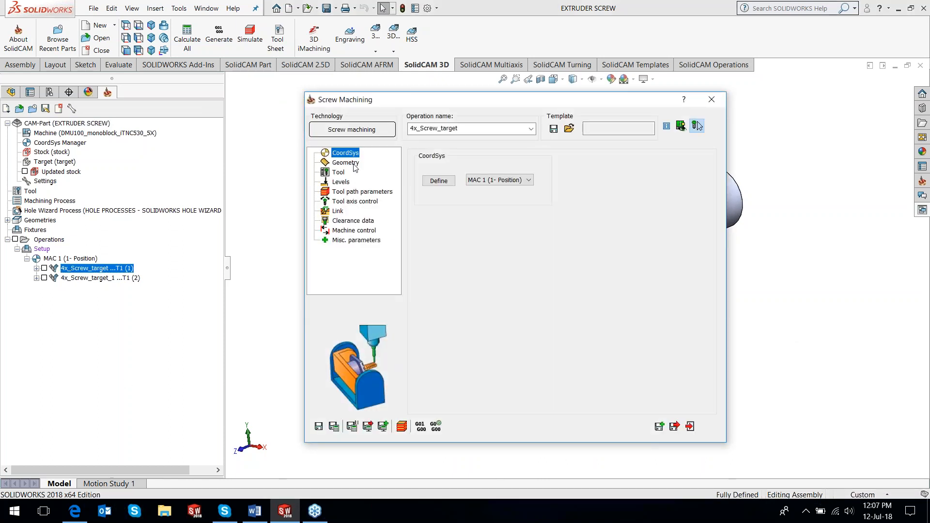
left_click(354, 165)
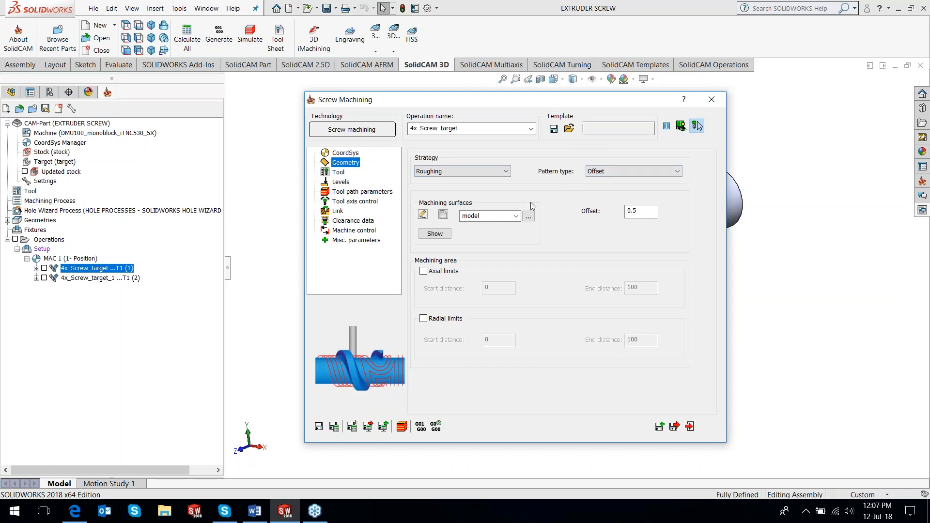
left_click(507, 173)
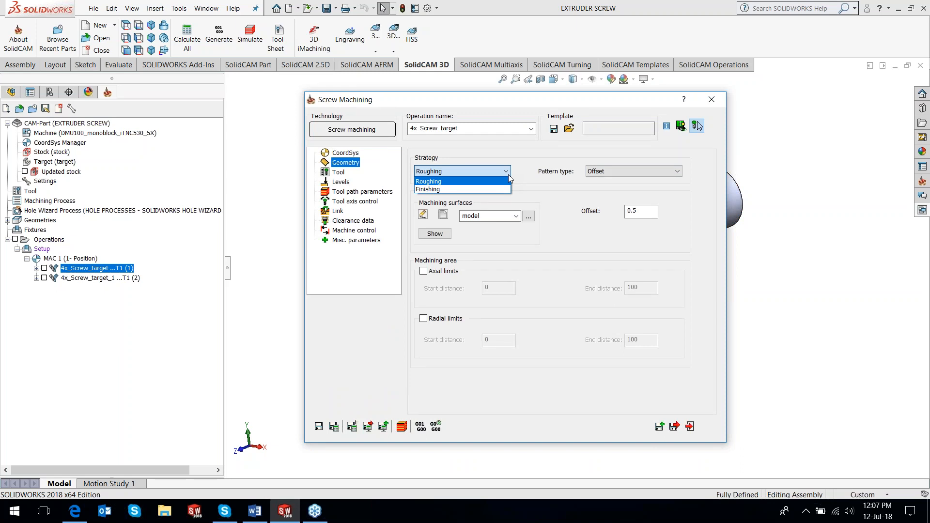
left_click(509, 173)
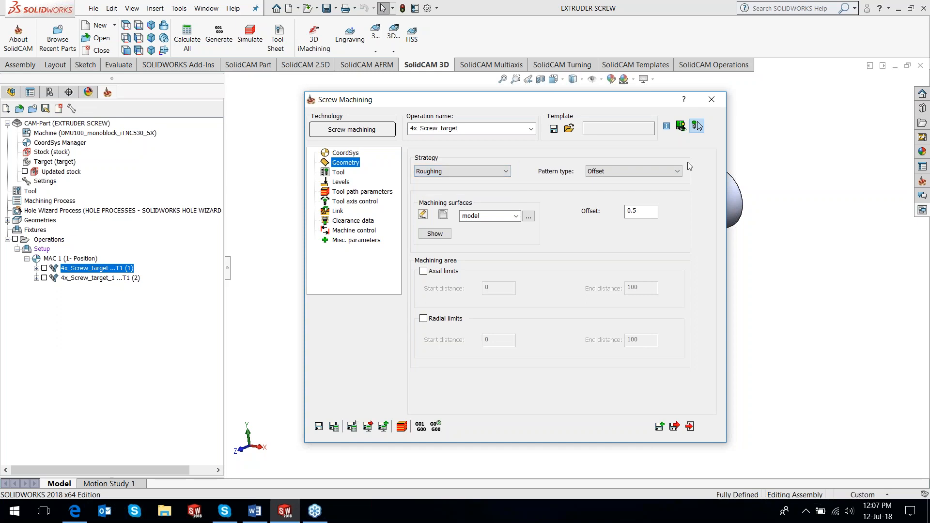
left_click(677, 172)
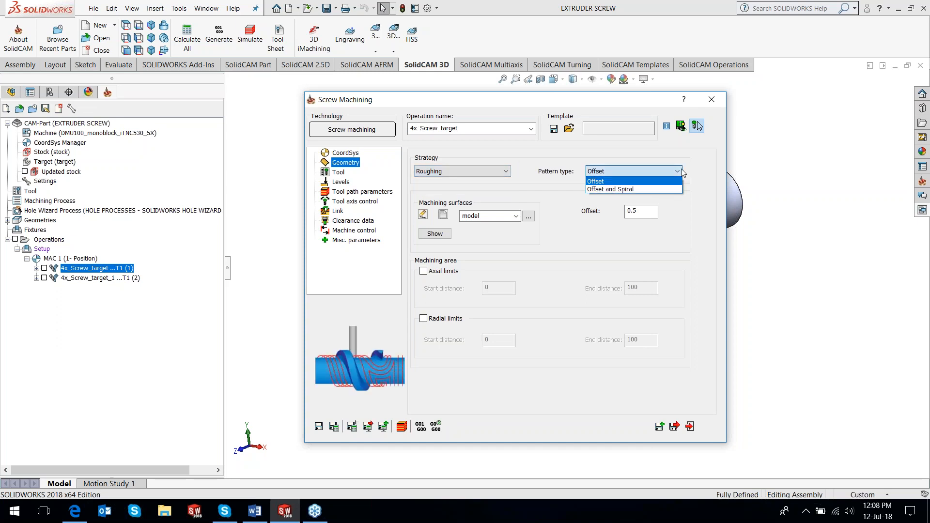
left_click(634, 103)
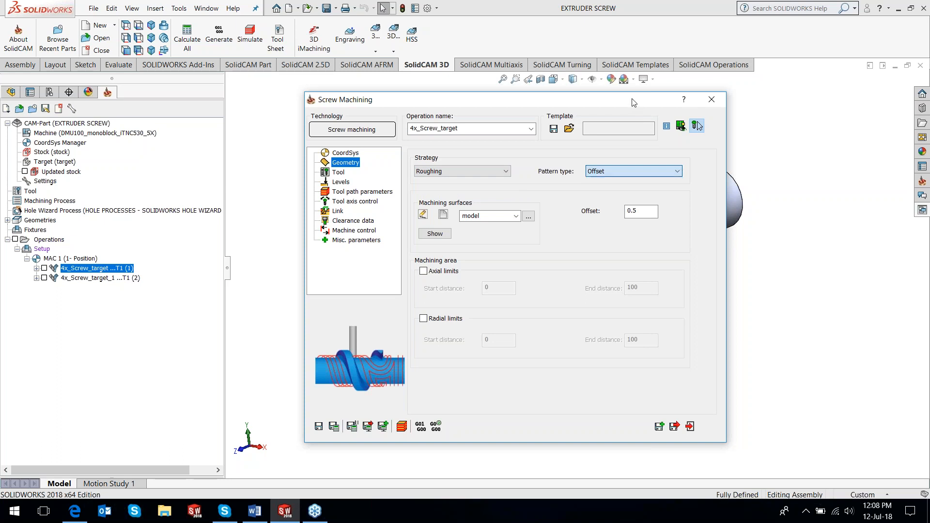
Step: Collapse the Screw Machining dialog, examine the helical flights and the shaft end from several angles, and restore the dialog
double_click(632, 102)
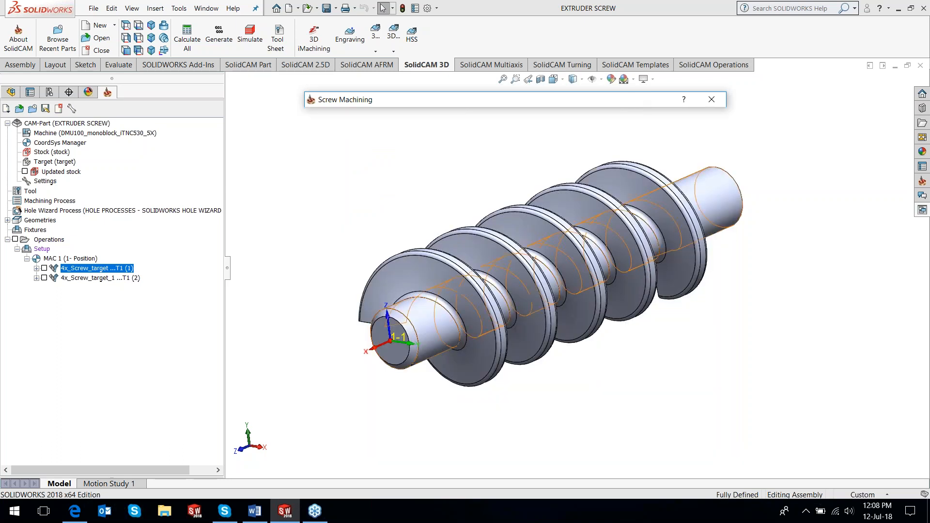
scroll(765, 204, "up", 1)
middle_click_drag(766, 206, 681, 491)
scroll(725, 208, "up", 2)
scroll(724, 210, "down", 4)
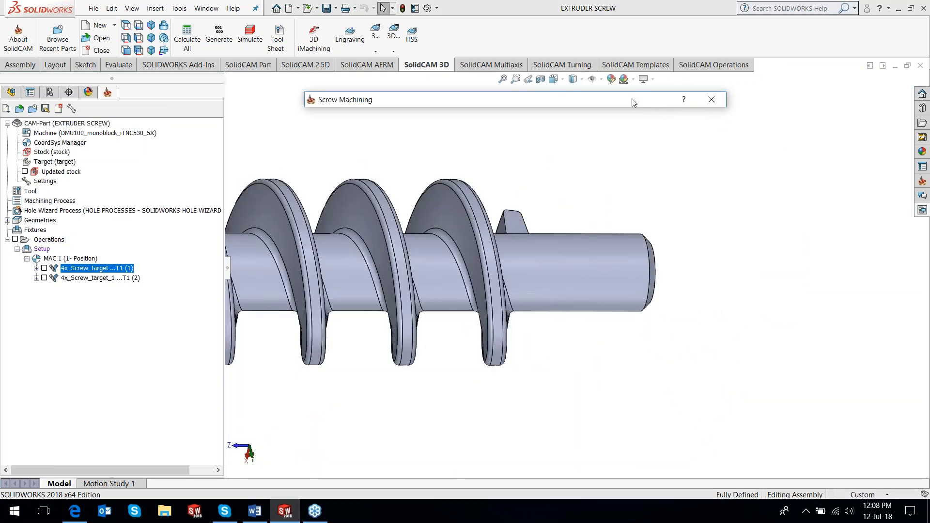
mouse_move(632, 102)
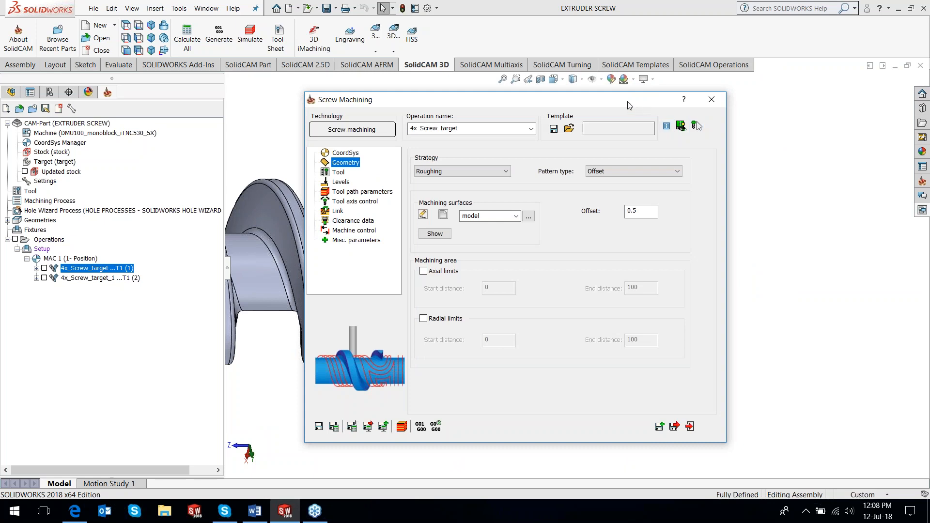
middle_click_drag(628, 271, 615, 394)
scroll(615, 394, "up", 4)
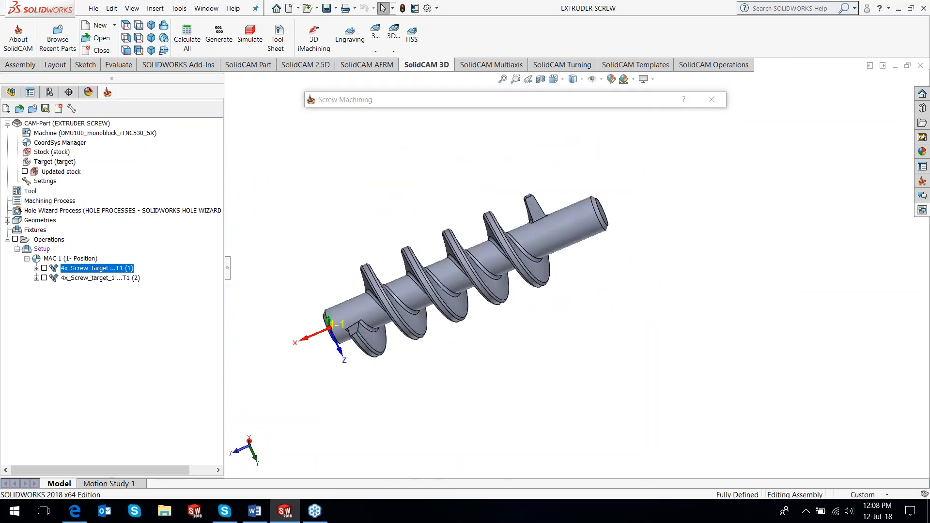
scroll(568, 227, "down", 3)
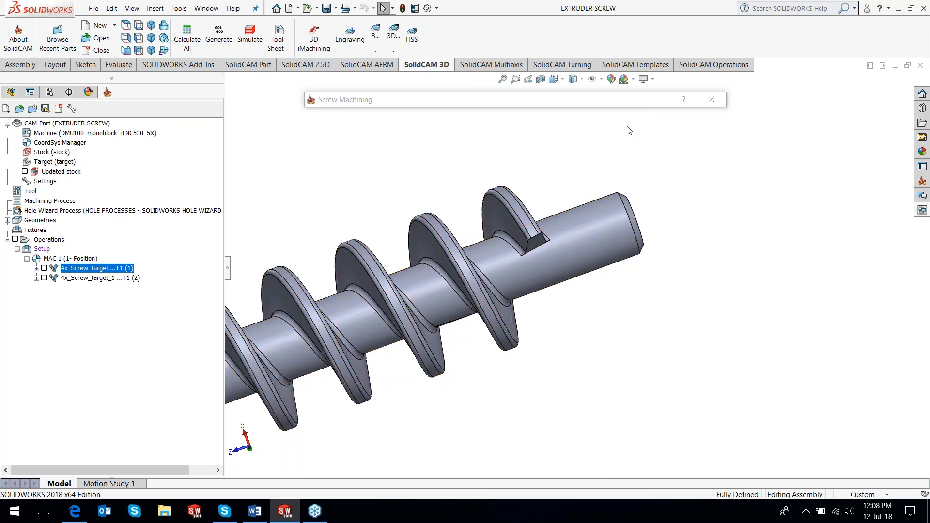
left_click(635, 99)
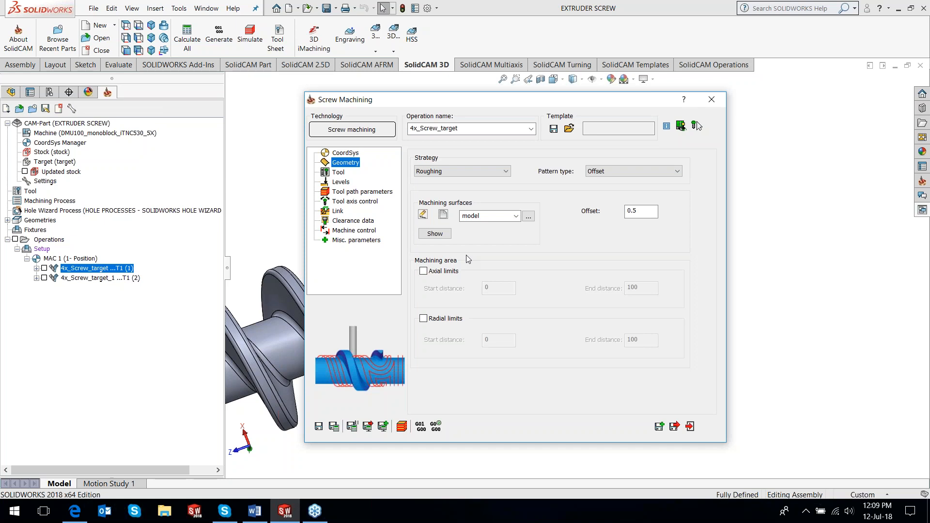
Step: Show the machining surfaces of the "model" geometry on the screw, inspect them, and close the display
left_click(444, 234)
scroll(403, 286, "up", 3)
middle_click_drag(405, 286, 433, 282)
scroll(432, 283, "down", 2)
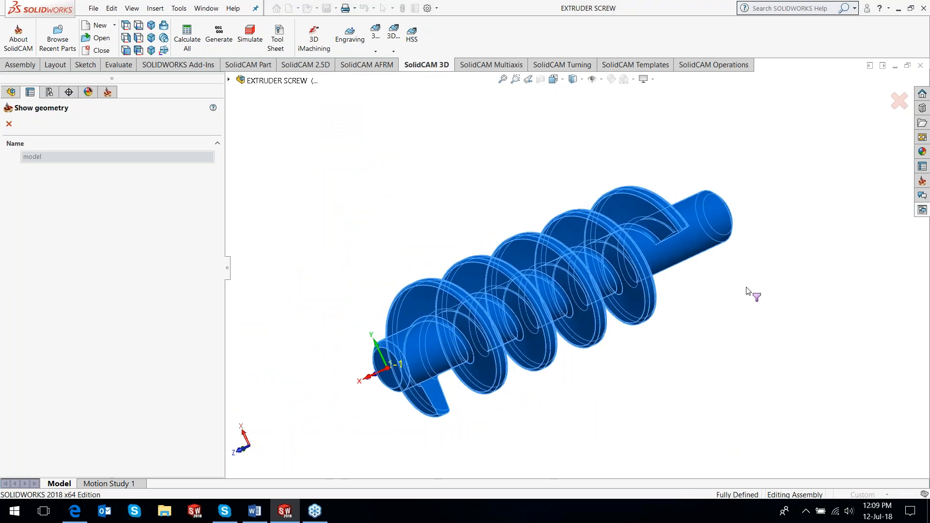
scroll(703, 287, "down", 1)
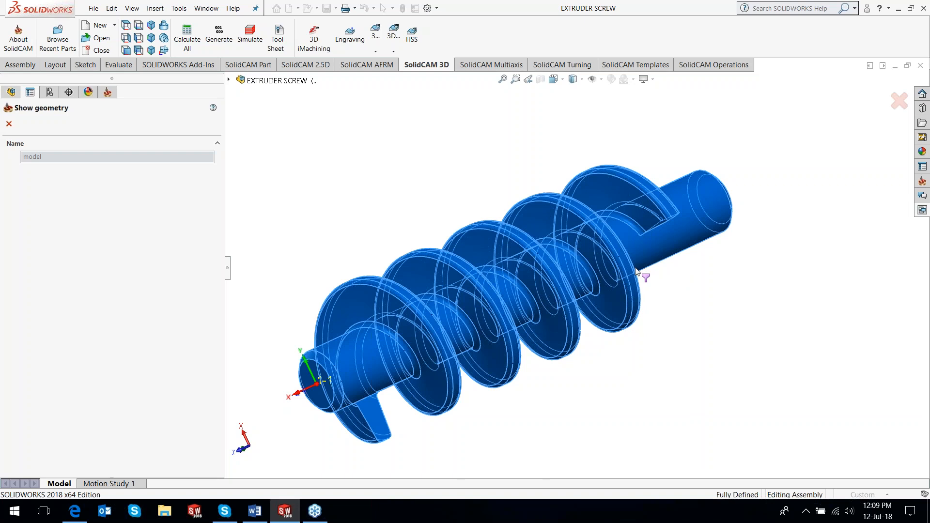
left_click(9, 123)
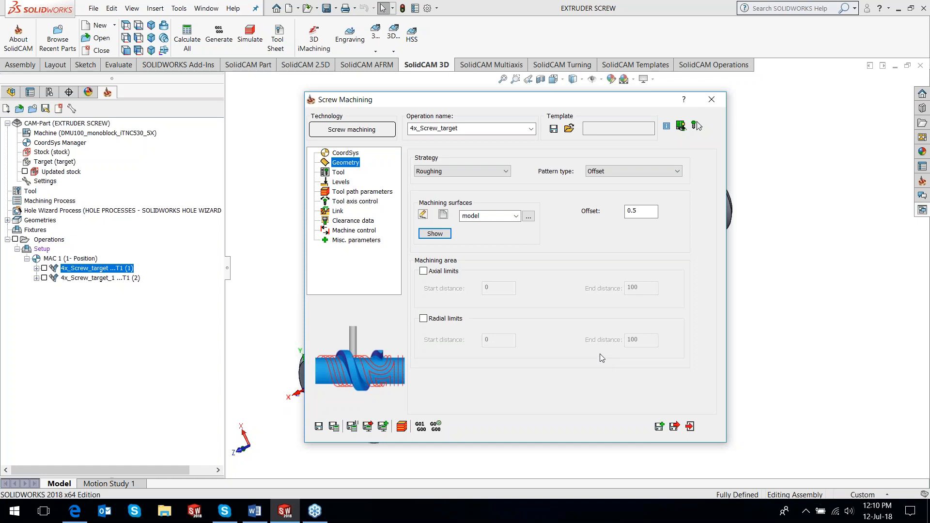
Step: Examine the screw in a straight side view and along its rotation axis with the operation dialog collapsed, then restore the dialog
double_click(576, 96)
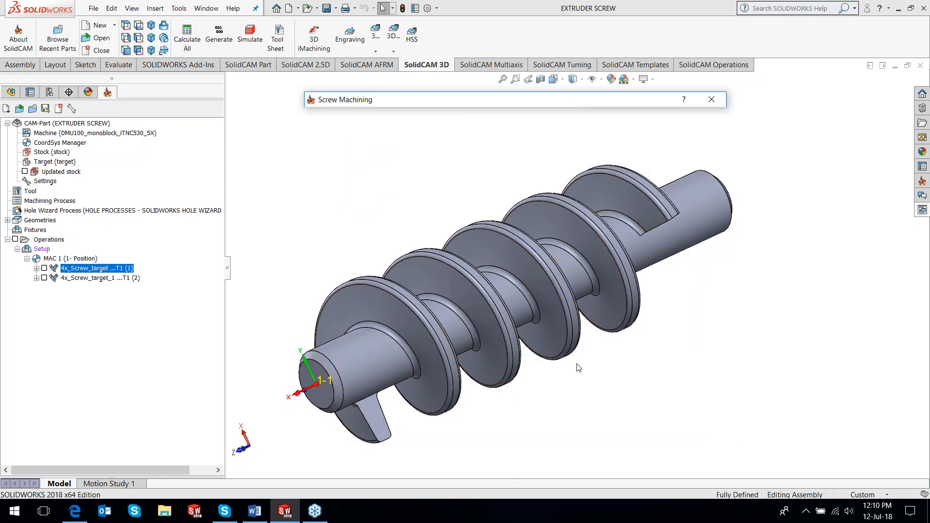
scroll(629, 364, "up", 3)
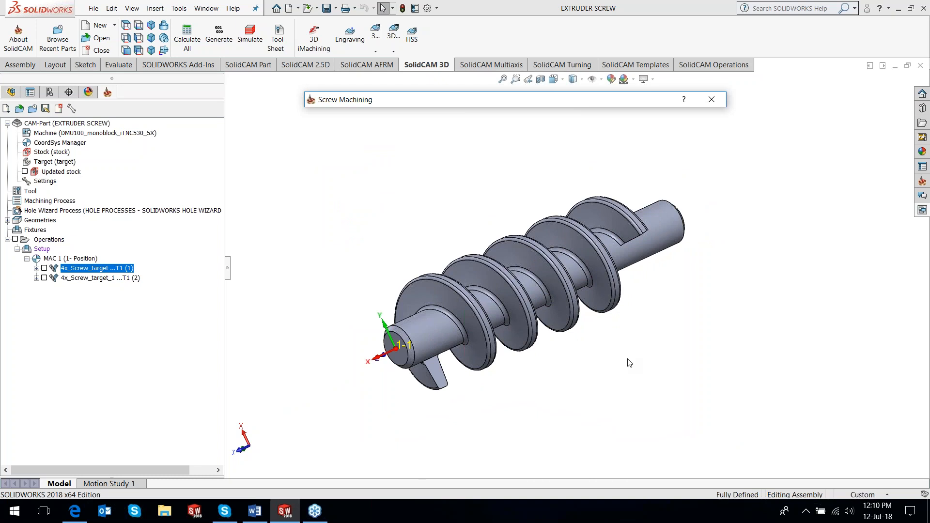
left_click(629, 379)
key("space")
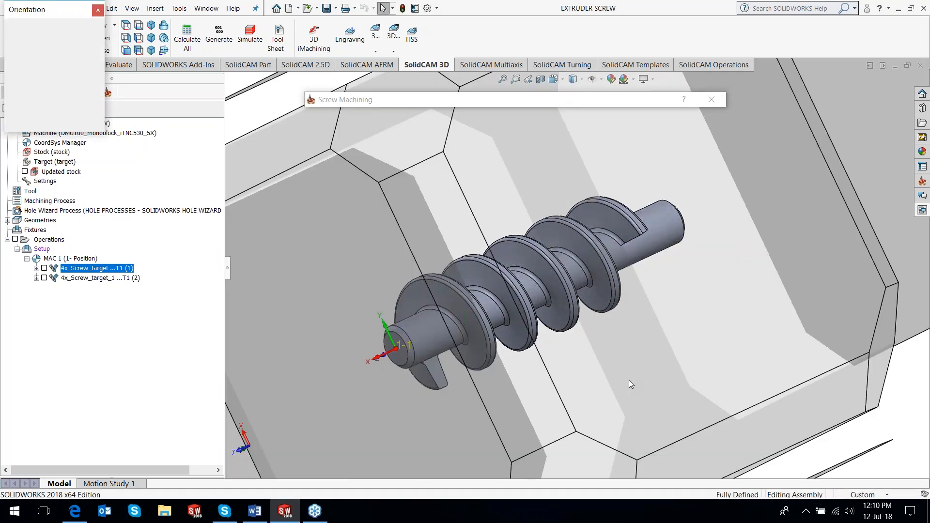
left_click(527, 325)
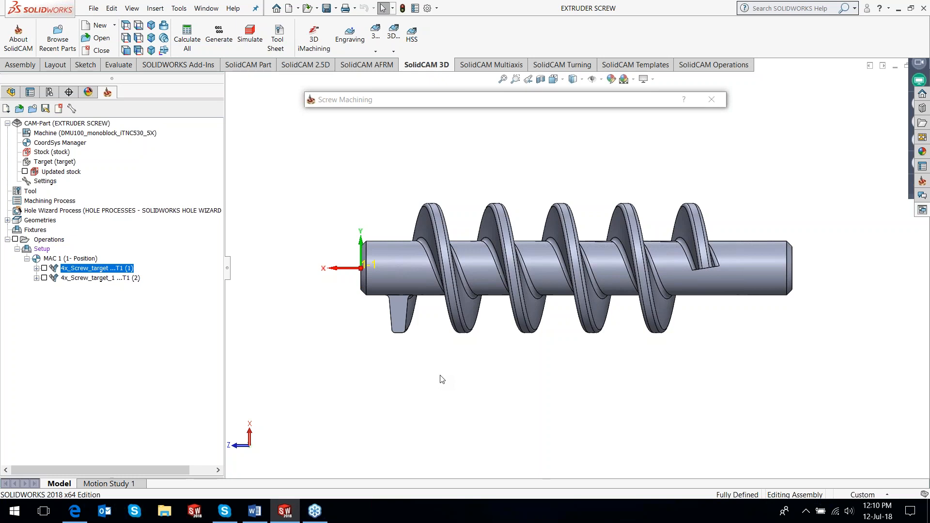
middle_click_drag(446, 370, 473, 370)
key("space")
left_click(347, 334)
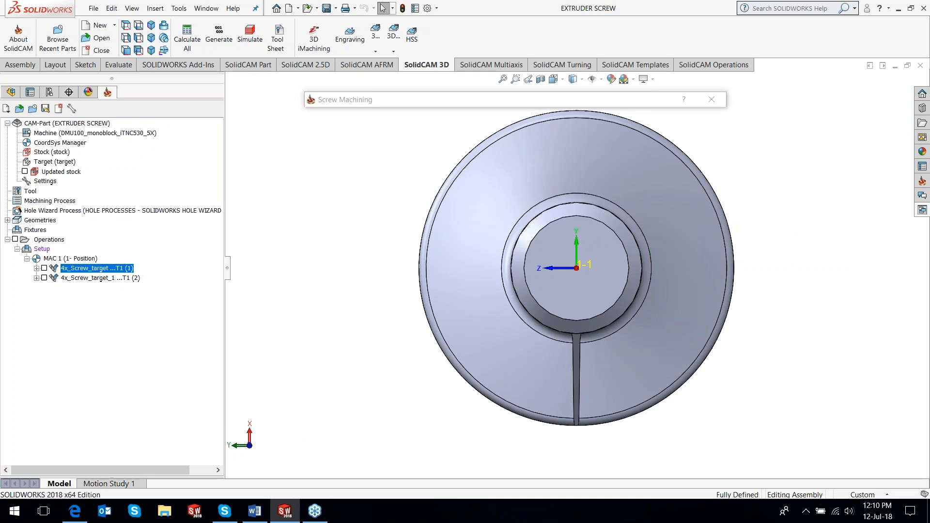
scroll(744, 207, "up", 2)
scroll(726, 201, "down", 1)
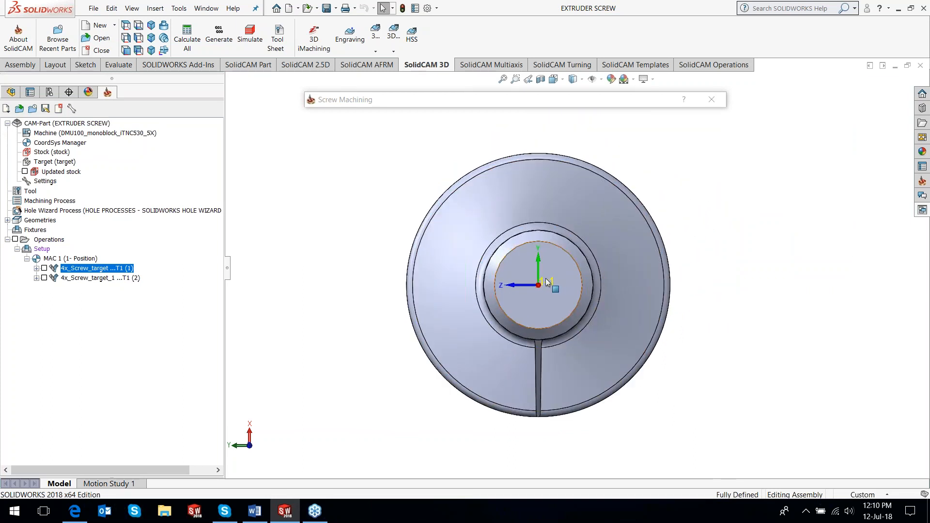
left_click(502, 103)
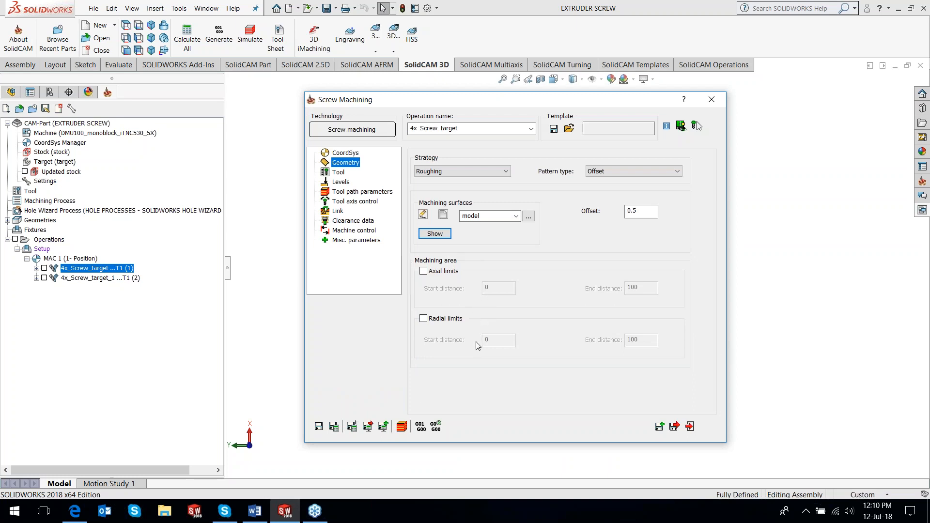
Step: Review the roughing offset, the tool data and the level distances of the screw operation
double_click(641, 100)
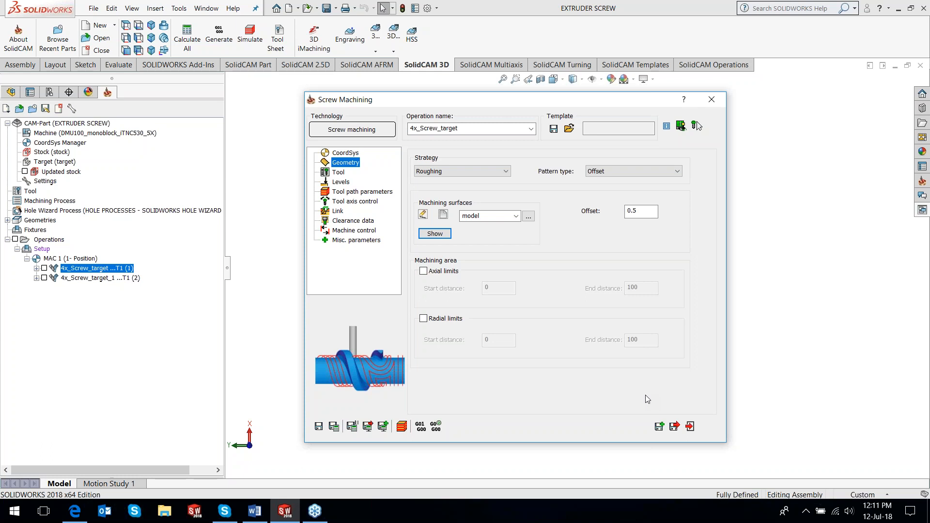
left_click(647, 213)
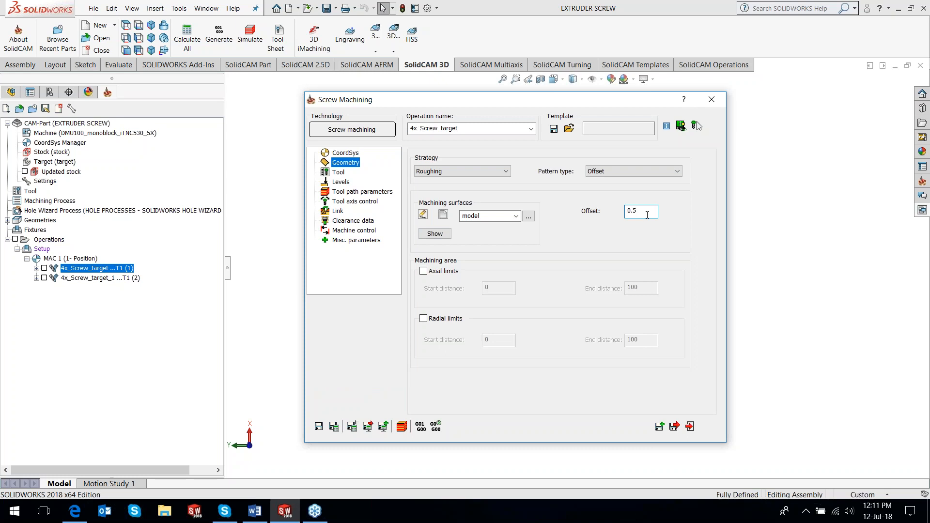
left_click(340, 175)
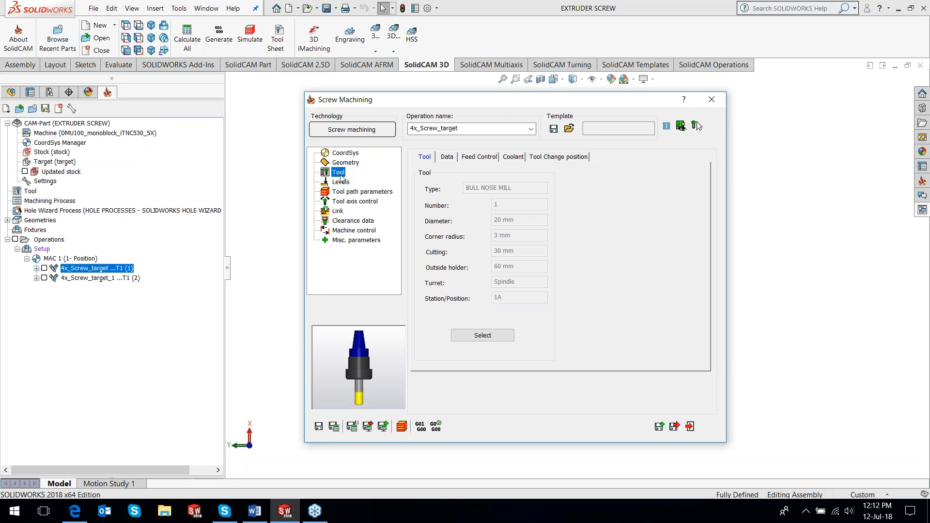
left_click(342, 184)
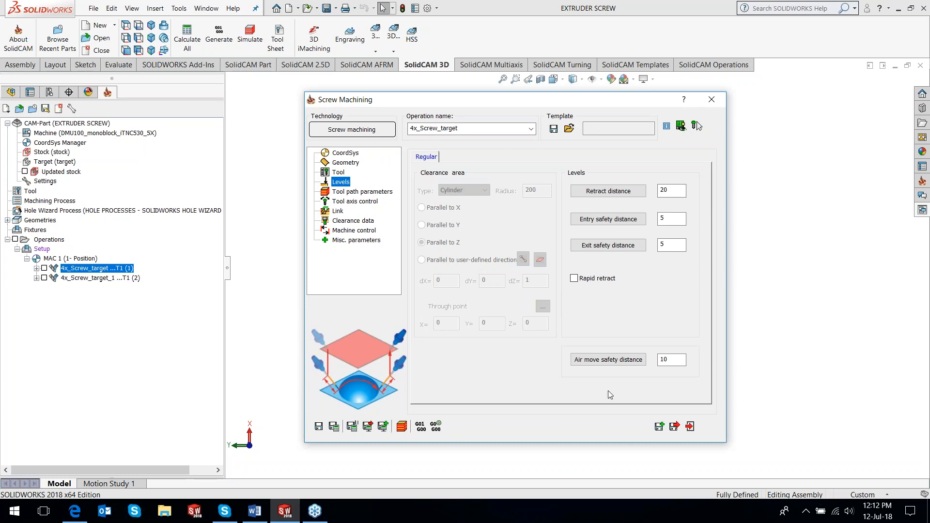
Step: Review the surface quality tool path parameters, including the step down options and the maximum step over
left_click(383, 192)
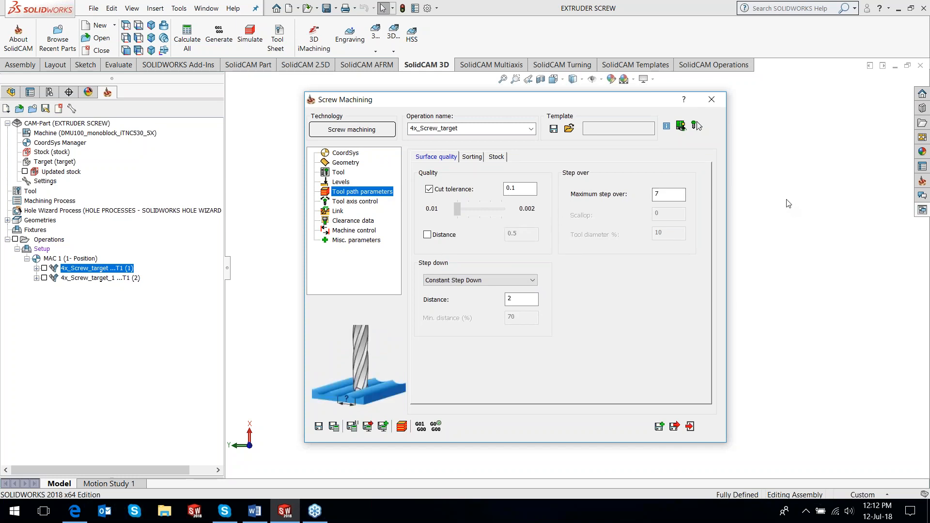
left_click(533, 280)
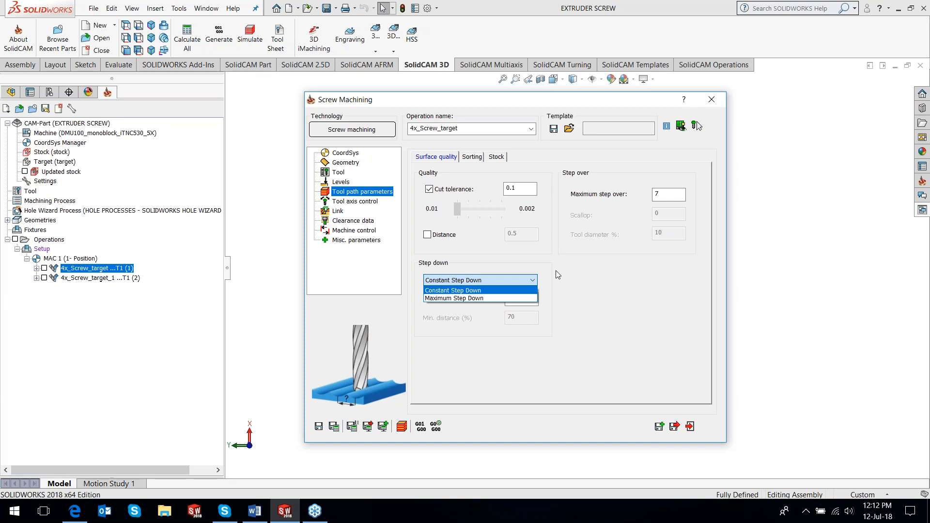
left_click(556, 270)
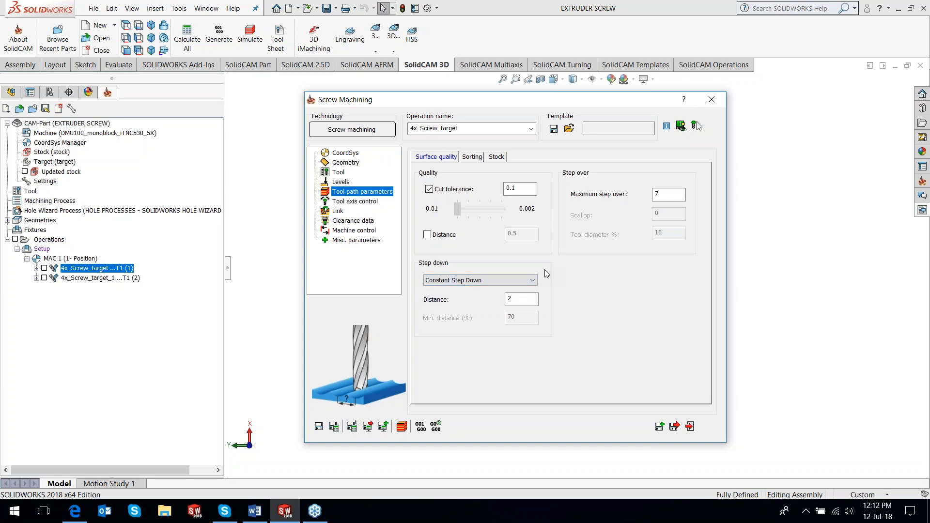
double_click(667, 195)
Step: Review the sorting parameters, including the cutting method and the direction options for closed cuts
left_click(465, 157)
mouse_move(526, 193)
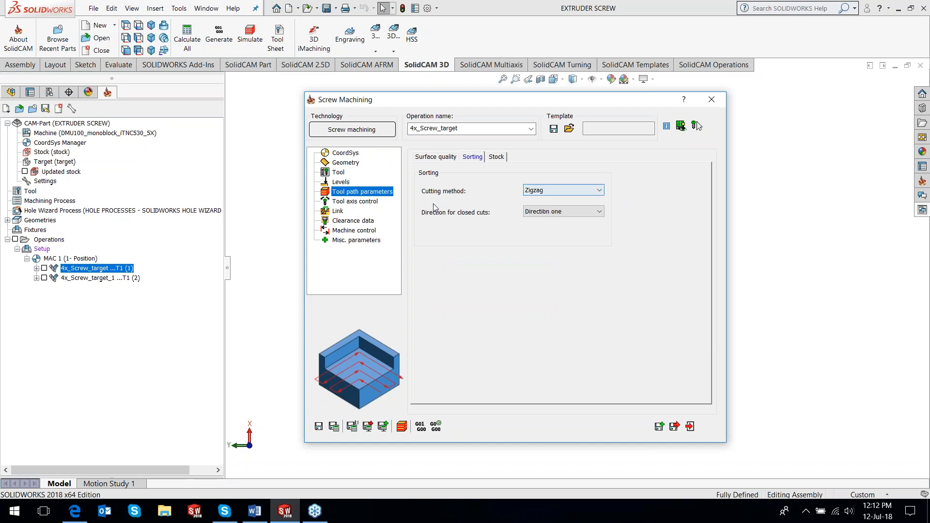
left_click(600, 213)
left_click(615, 209)
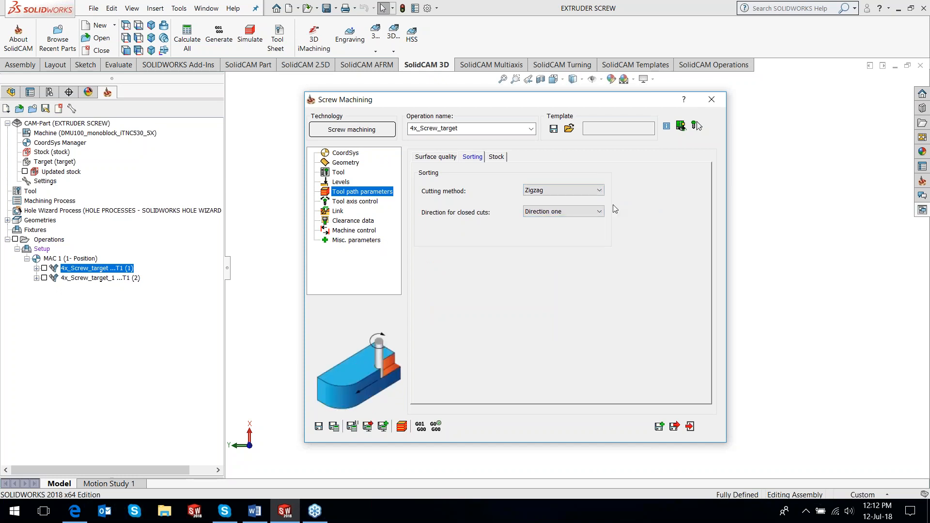
Step: Review the stock definition options in the tool path parameters, and examine the screw with the operation dialog collapsed
left_click(496, 157)
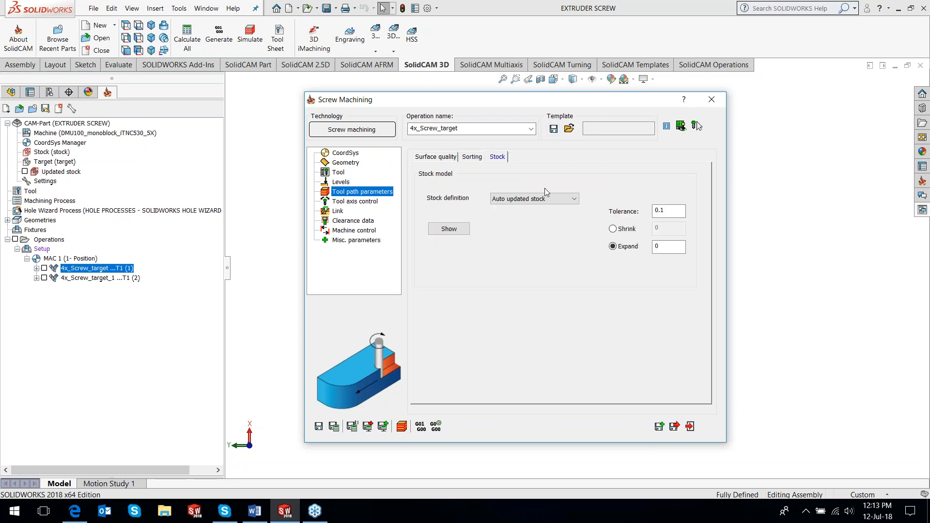
left_click(573, 199)
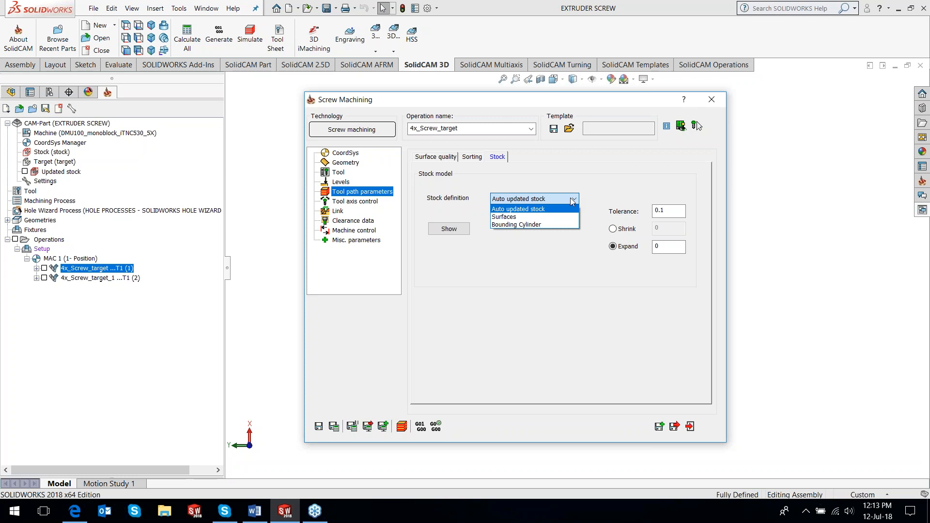
left_click(616, 101)
double_click(615, 103)
middle_click_drag(701, 293, 674, 309)
scroll(673, 309, "up", 3)
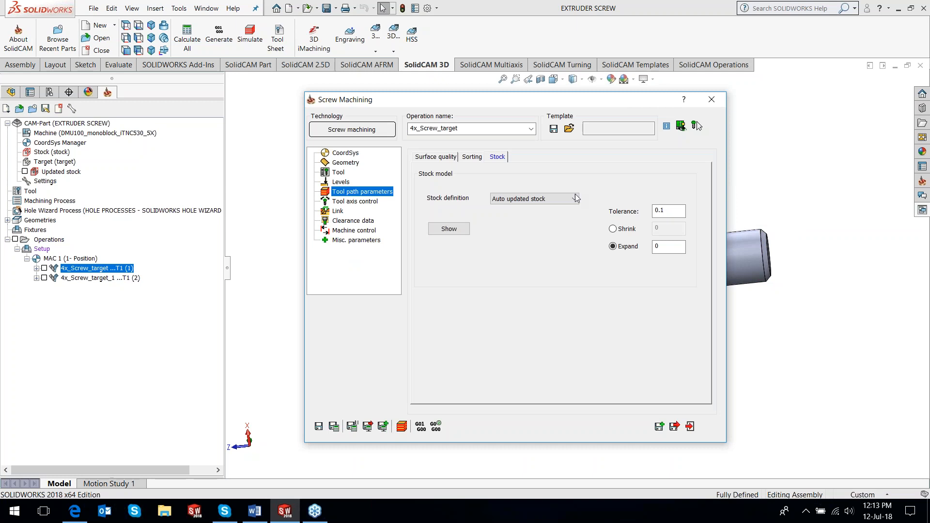
left_click(576, 197)
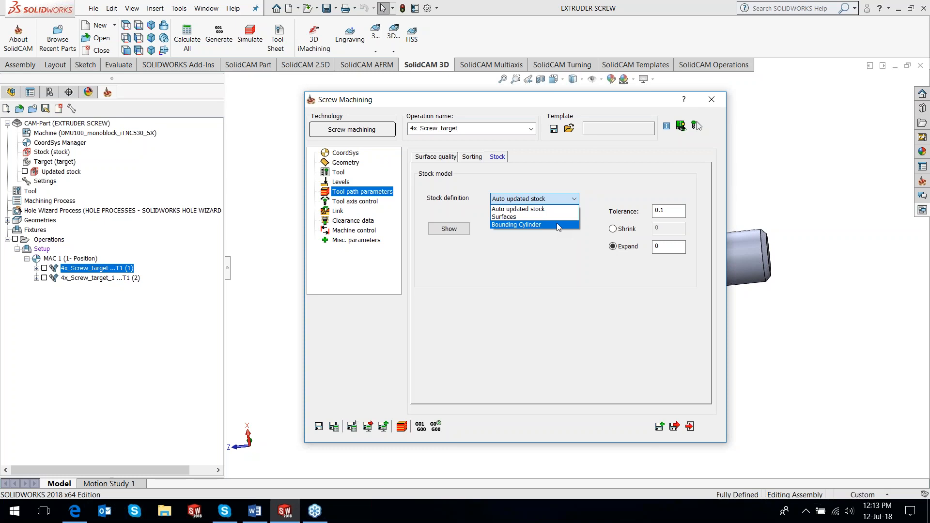
left_click(587, 186)
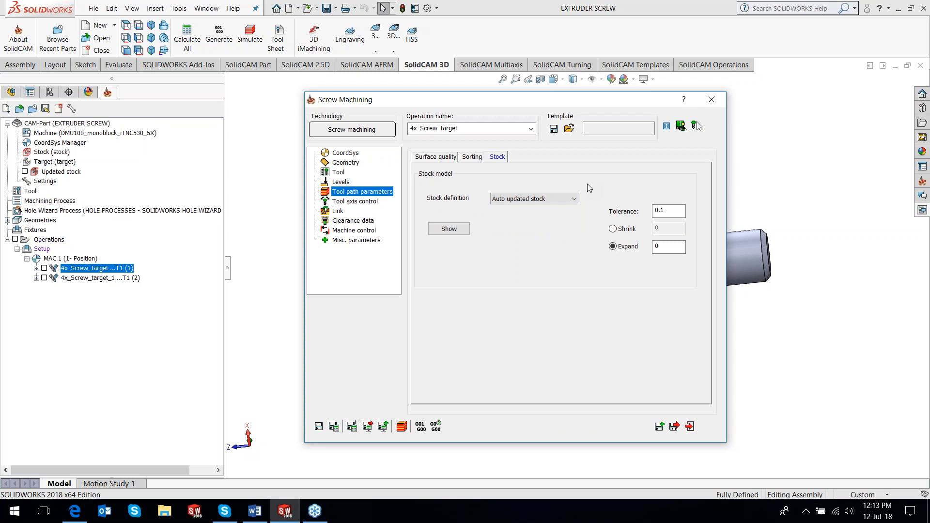
Step: Review the tool axis control output format options and the rotary axis direction and base point
left_click(366, 202)
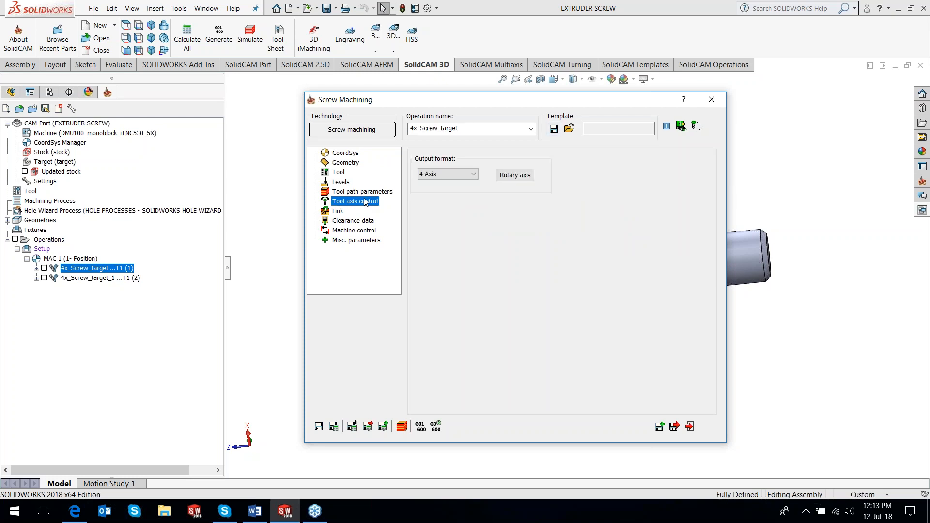
left_click(471, 175)
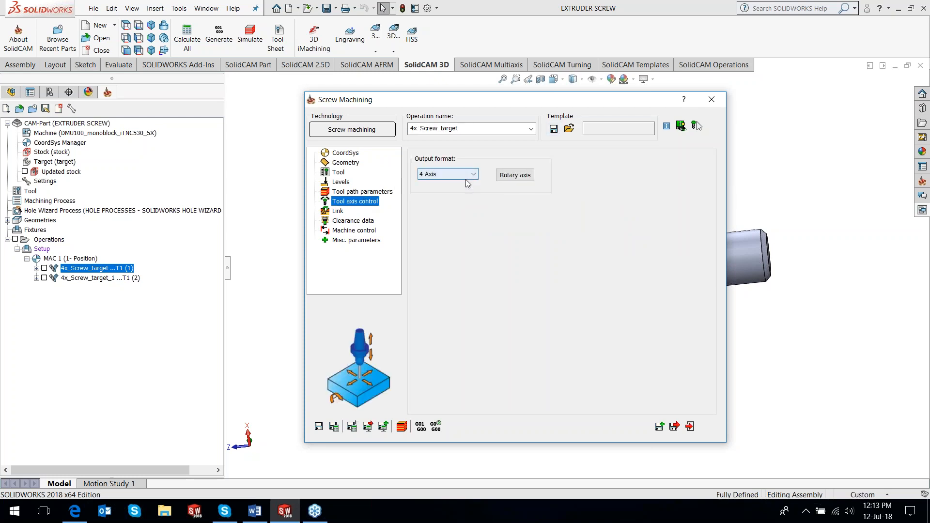
left_click(482, 151)
left_click(508, 178)
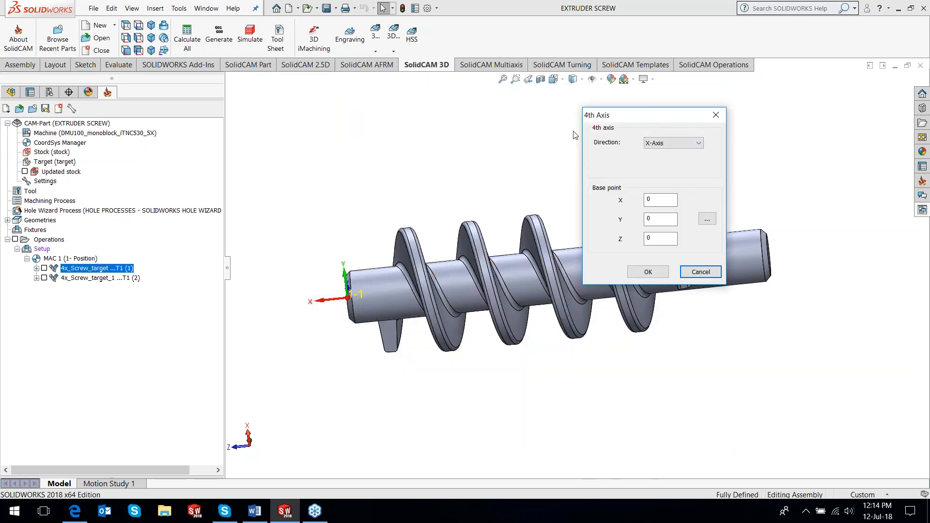
left_click(647, 273)
Step: Review the approach and retreat link settings, and exit the operation without saving
left_click(336, 211)
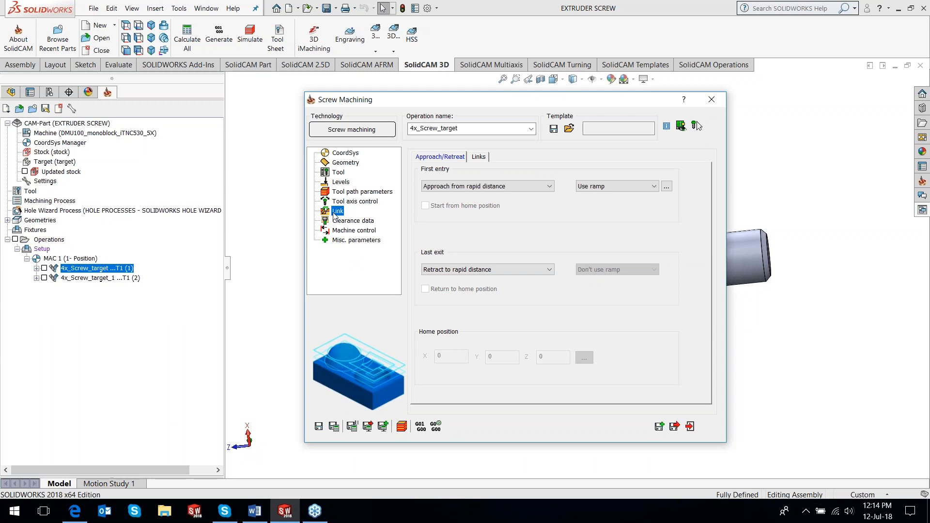
left_click(690, 426)
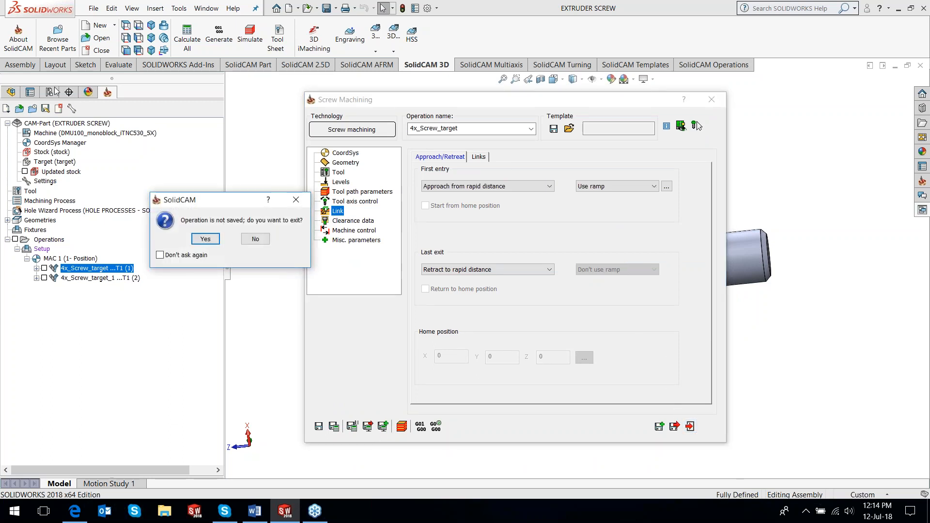
left_click(205, 239)
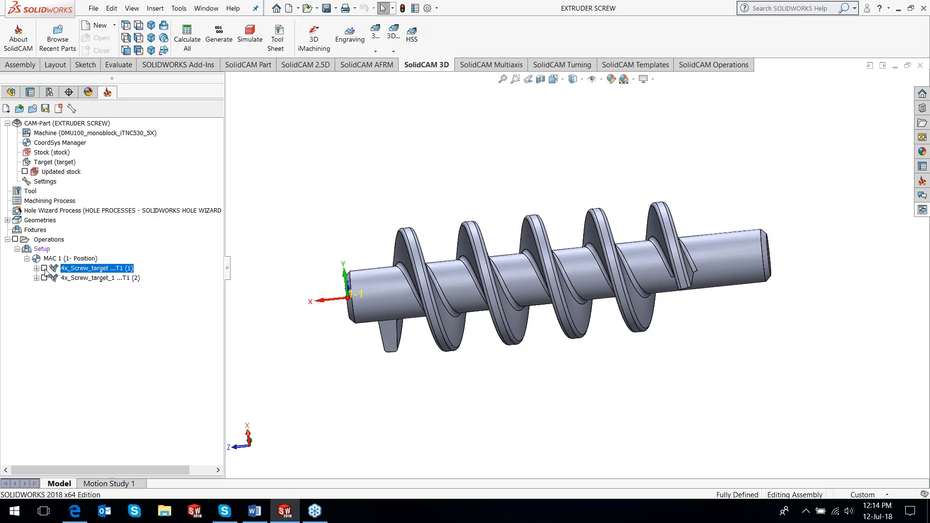
Step: Display the tool path of the first operation, 4x_Screw_target, on the screw for inspection, and hide it again
left_click(44, 268)
middle_click_drag(630, 271, 664, 260)
scroll(662, 259, "down", 1)
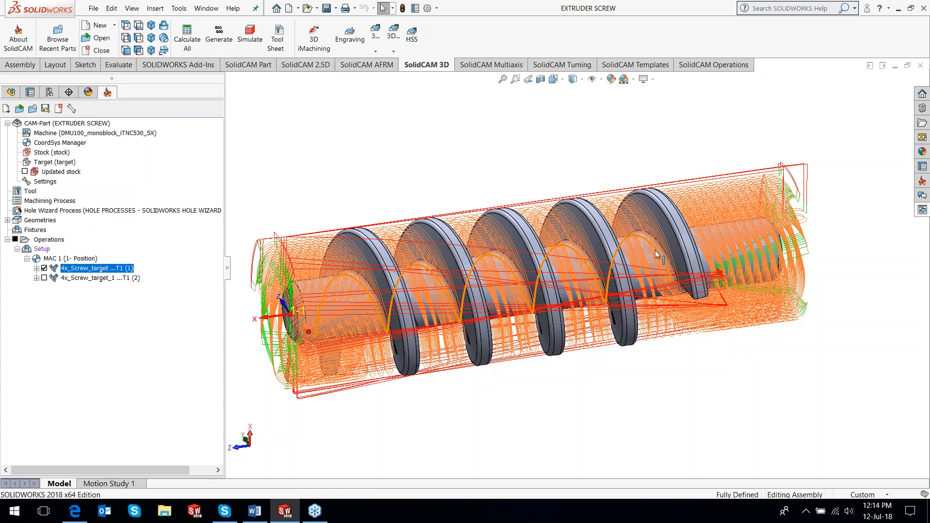
left_click(44, 268)
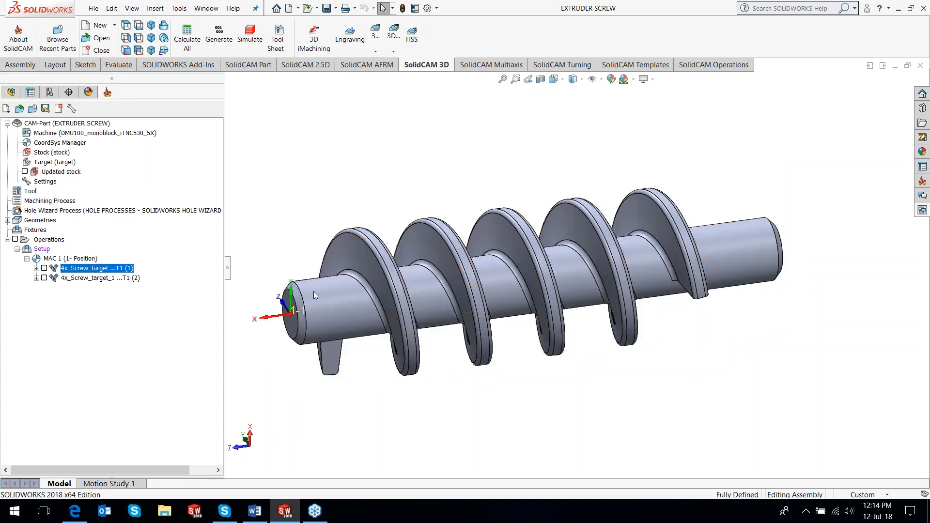
Step: Measure the distance between the two end faces of the screw shaft
left_click(121, 64)
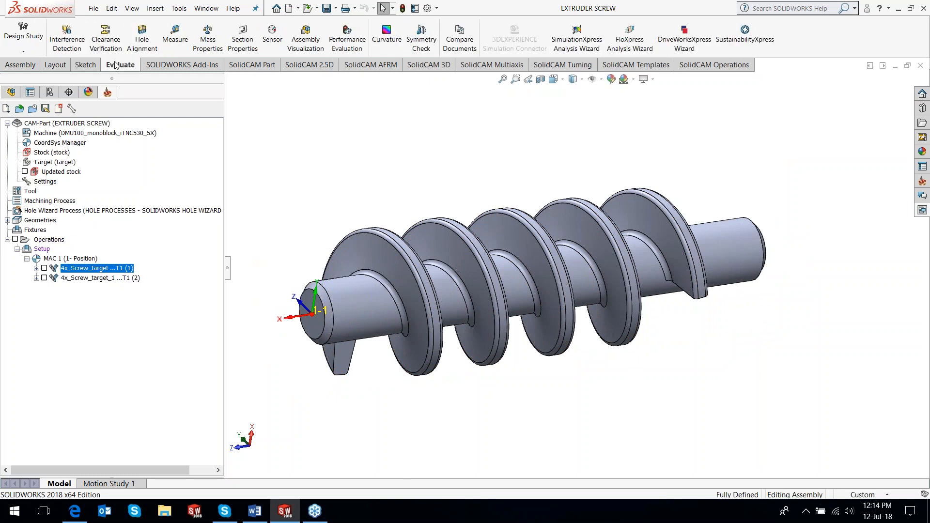
left_click(171, 35)
left_click(315, 330)
middle_click_drag(852, 338, 802, 354)
left_click(767, 264)
left_click(790, 300)
left_click(774, 268)
middle_click_drag(775, 268, 300, 324)
left_click(300, 324)
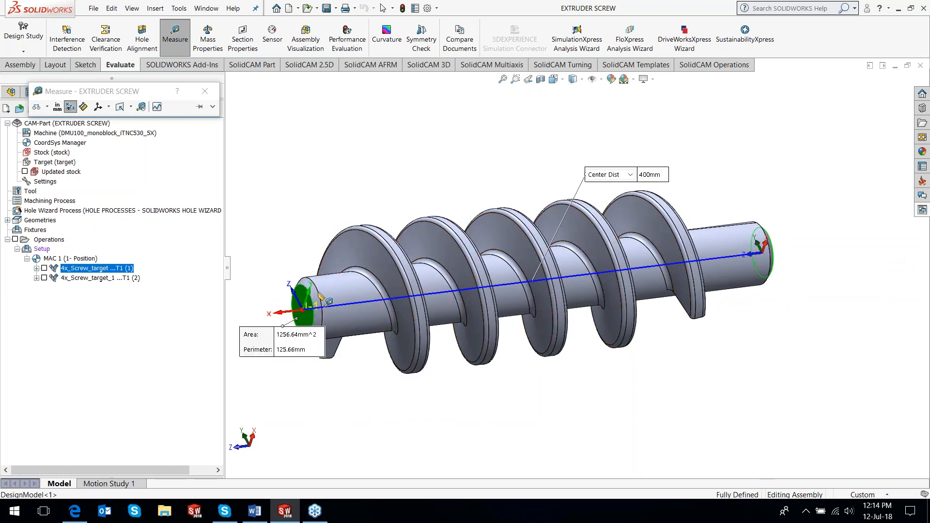
left_click(473, 176)
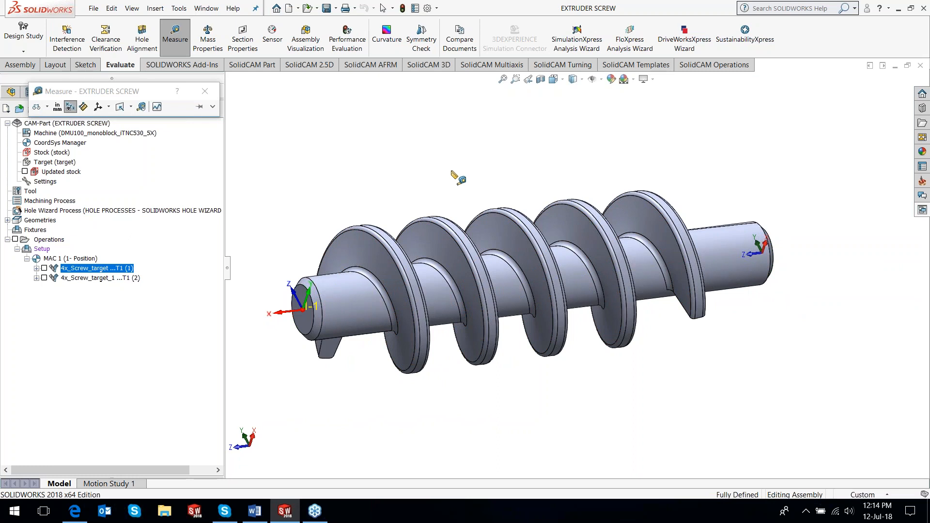
left_click(205, 91)
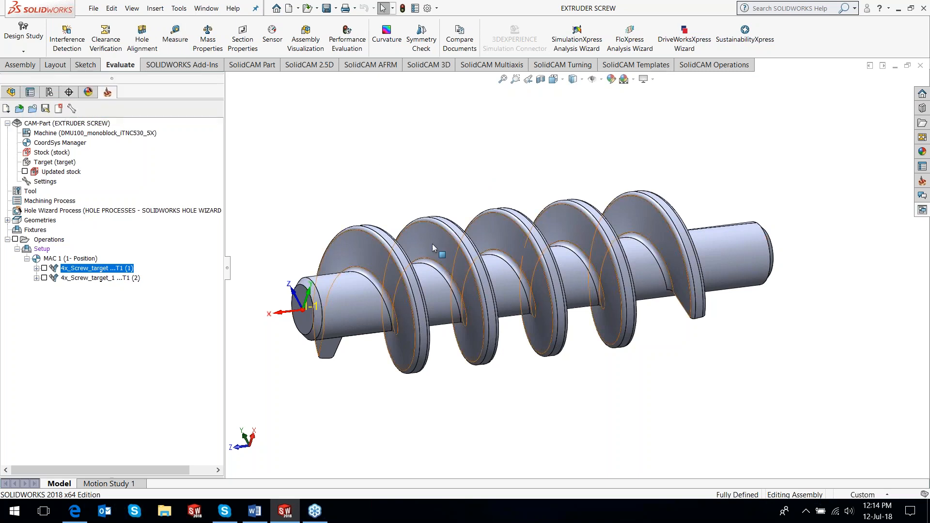
Step: Start a new sketch on the front end face of the screw shaft
middle_click_drag(432, 243, 487, 247)
left_click(420, 323)
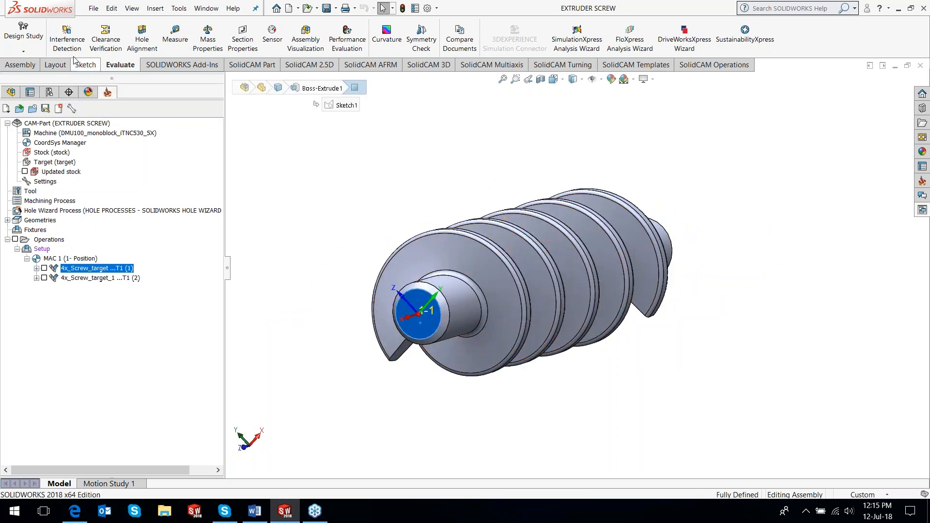
left_click(339, 195)
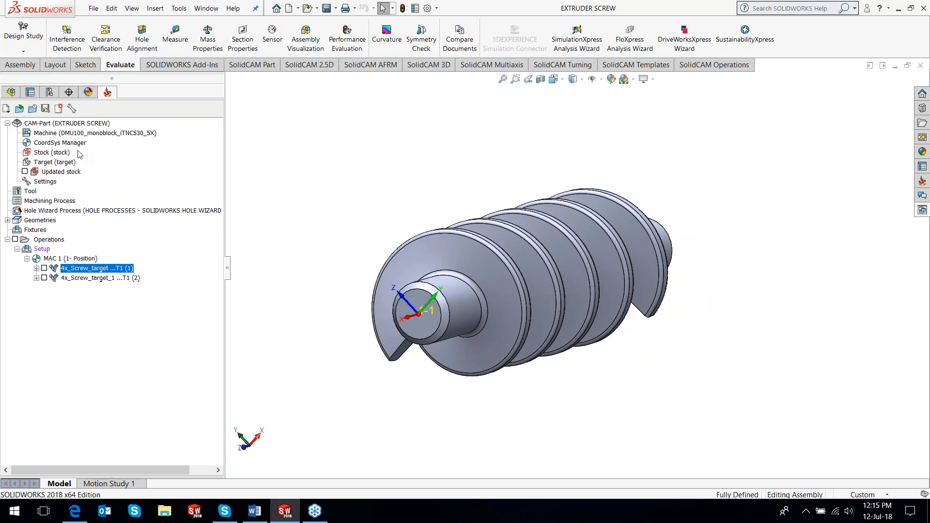
left_click(77, 68)
left_click(13, 34)
left_click(405, 324)
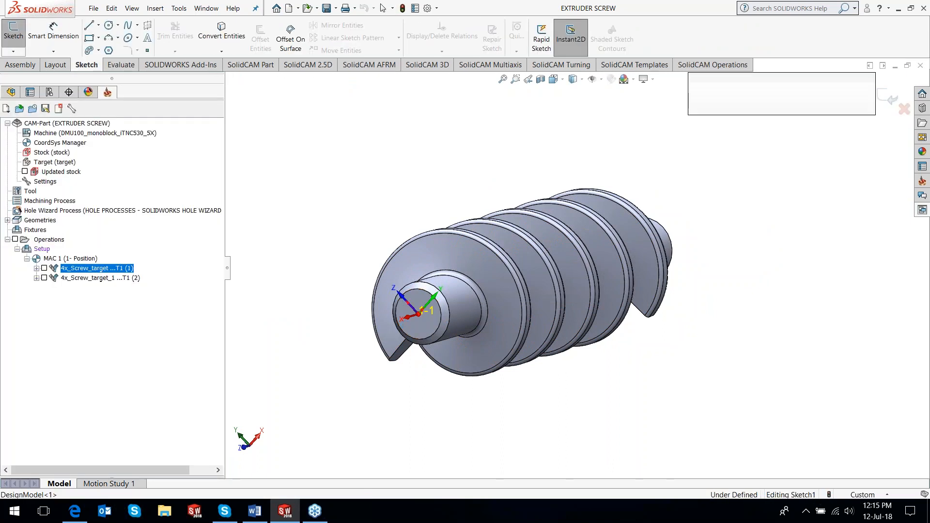
Step: Draw a circle centred on the shaft axis and enlarge it to the screw's outer edge, about 60 mm in radius
left_click(109, 25)
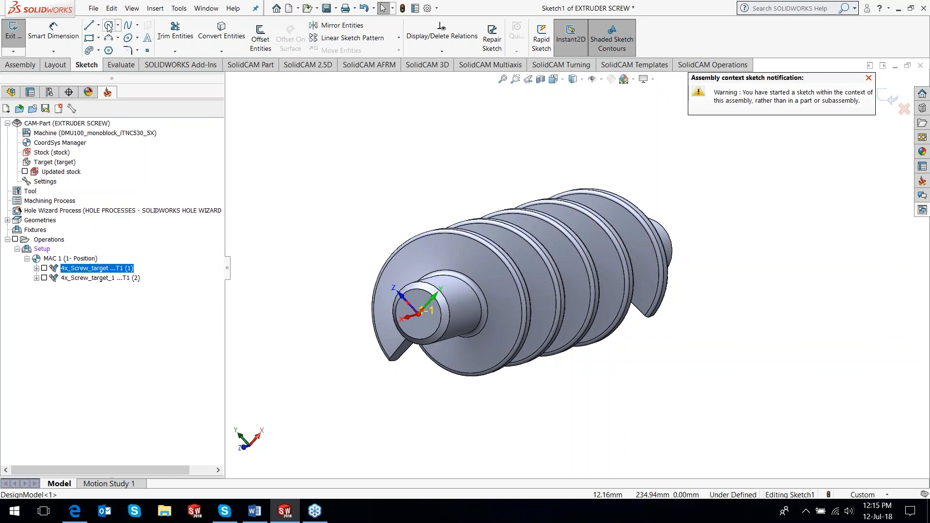
left_click(419, 315)
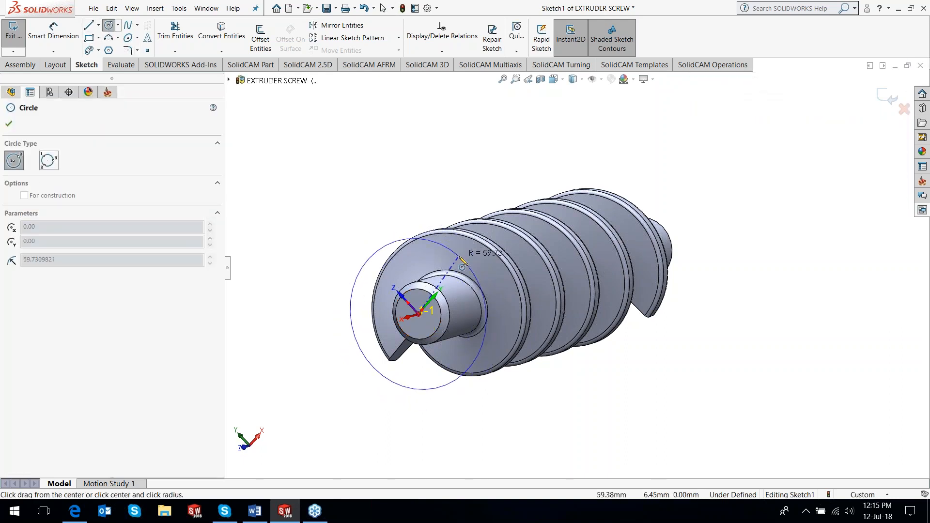
key("space")
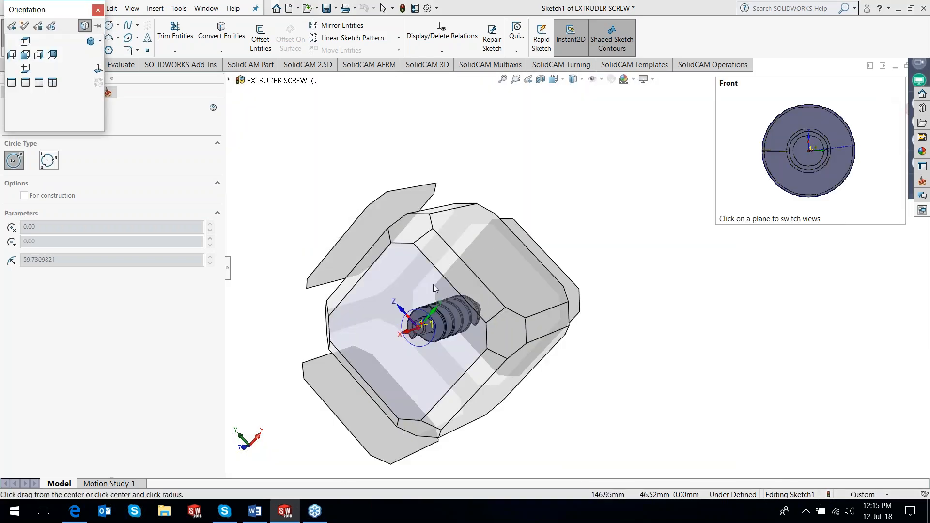
key("Escape")
left_click(481, 311)
key("ctrl+1")
left_click(767, 290)
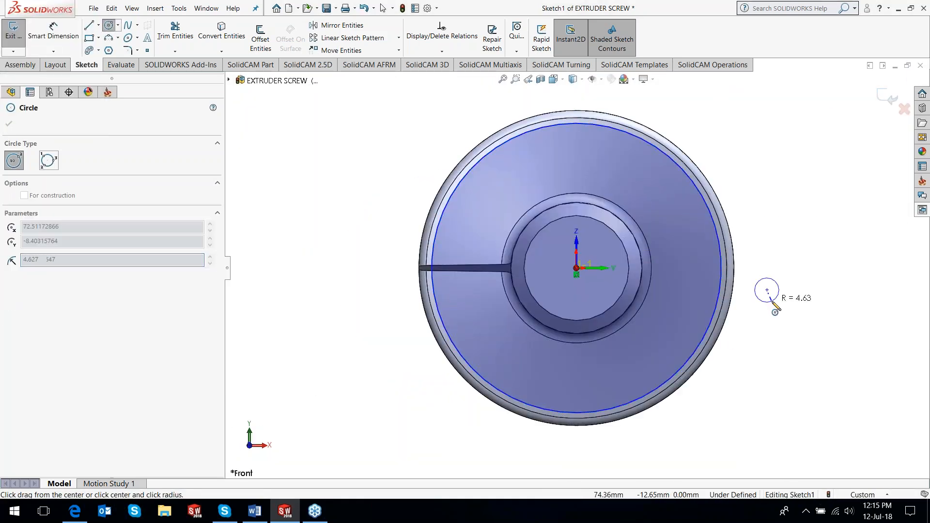
key("Escape")
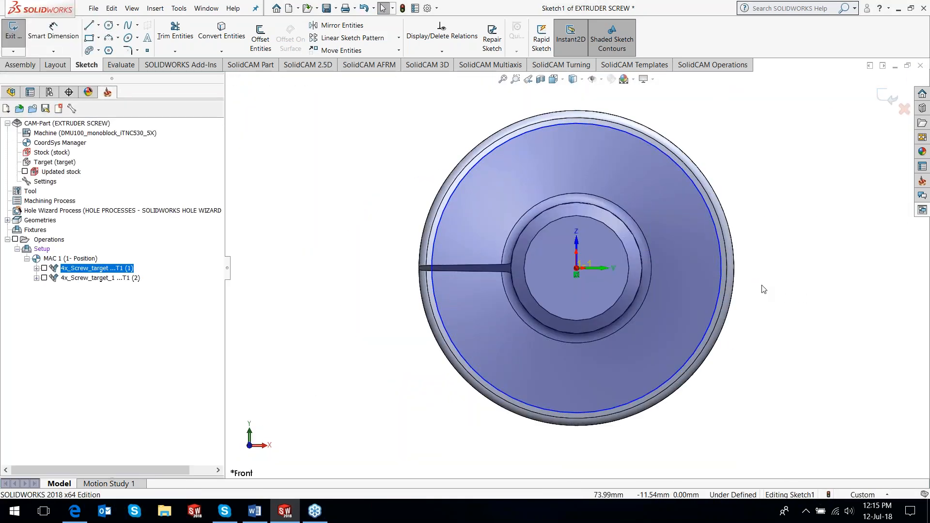
left_click(726, 270)
left_click_drag(725, 270, 734, 273)
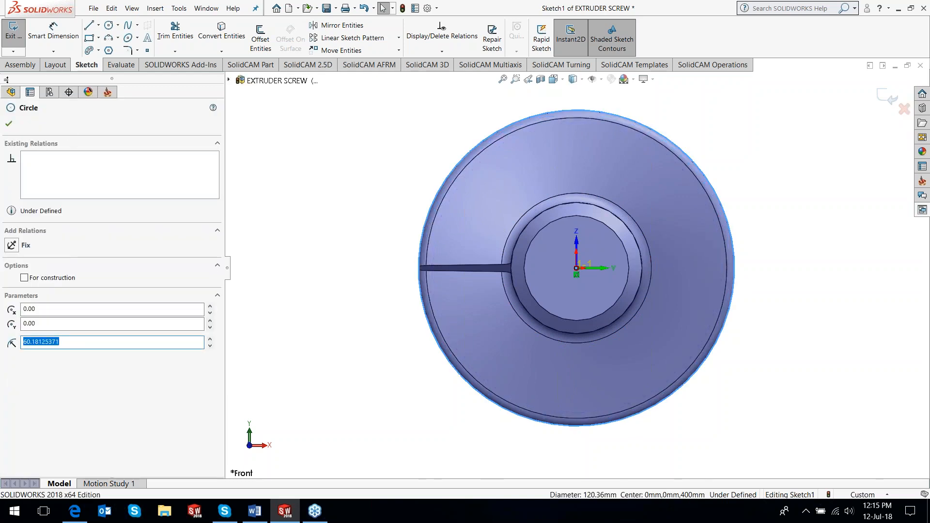
Step: Preview the circle's diameter dimension without placing it, and leave the temporary sketch
left_click(54, 31)
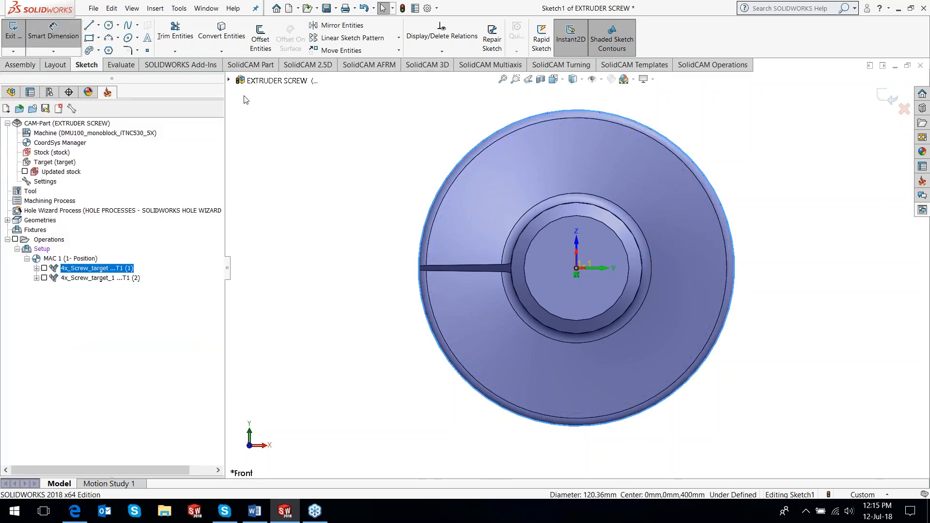
left_click(522, 121)
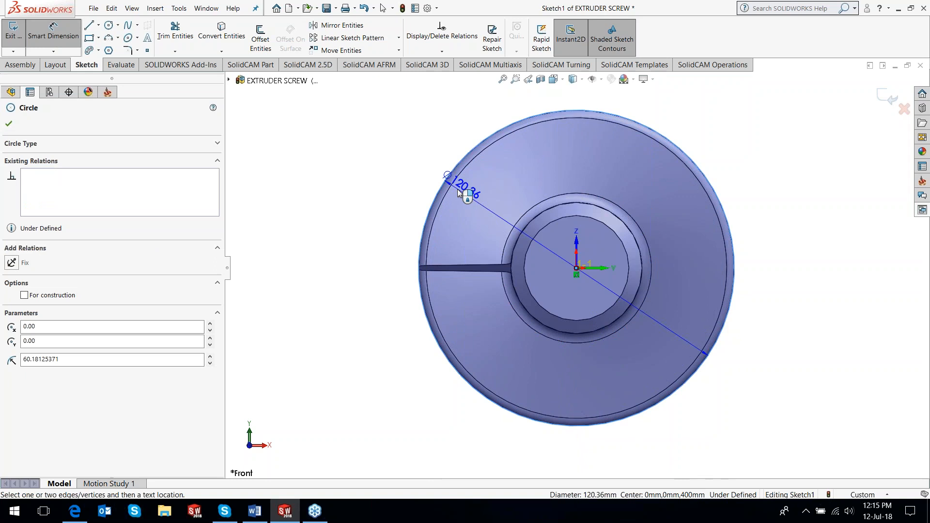
key("Escape")
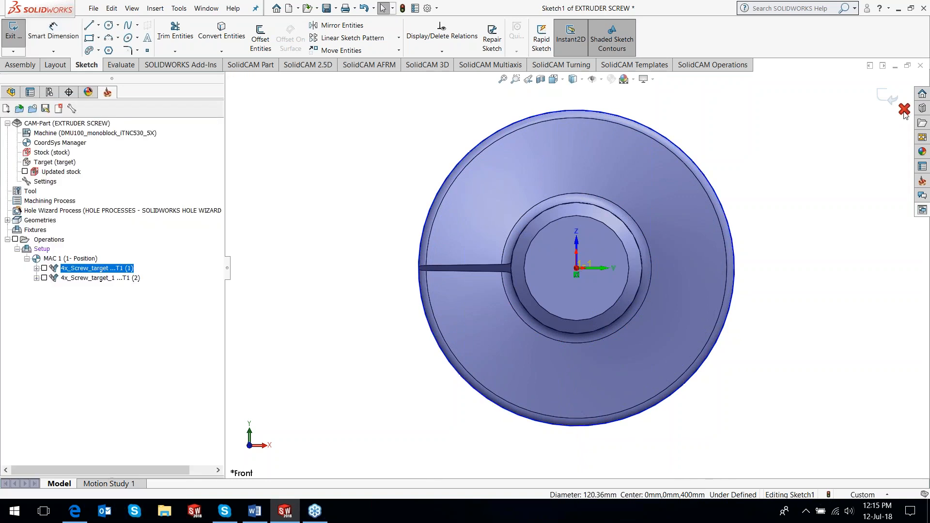
left_click(890, 97)
Step: Open the second operation, 4x_Screw_target_1, and review its geometry strategy, offset and axial limits
middle_click_drag(790, 254, 739, 288)
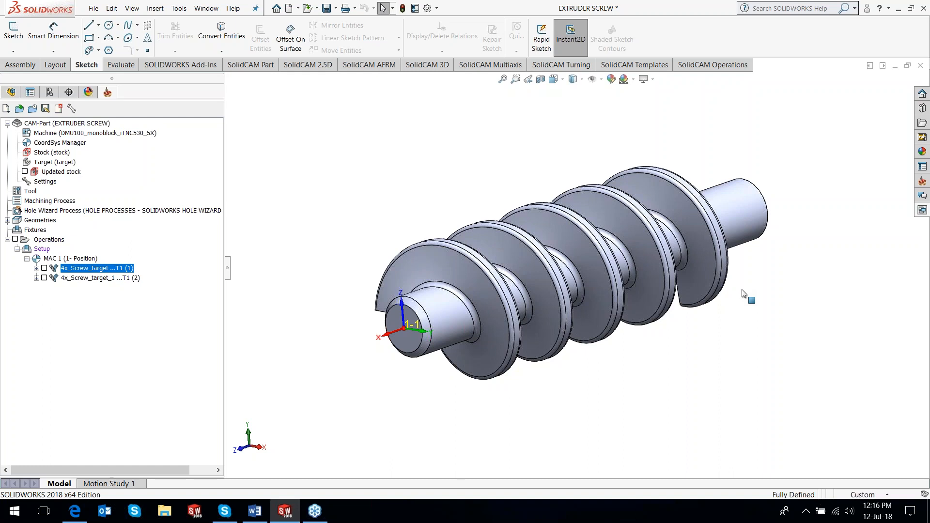
left_click(96, 279)
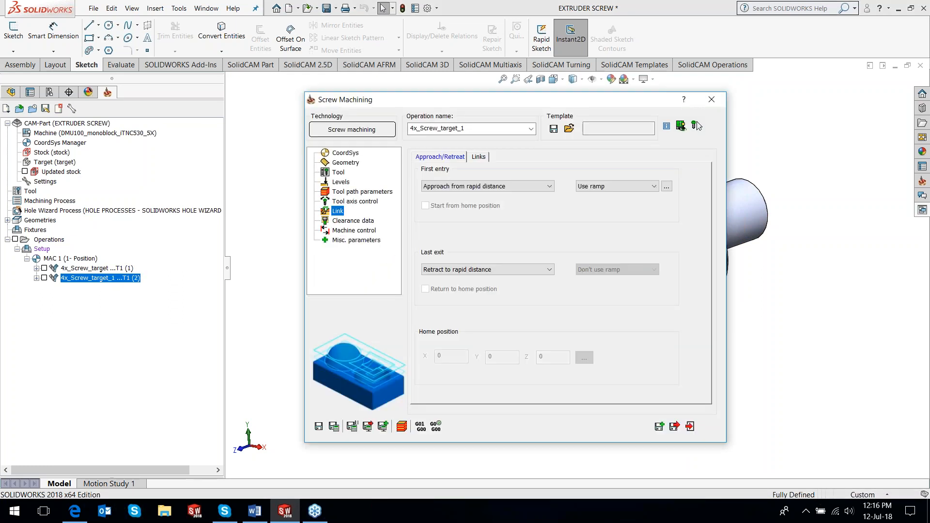
left_click(358, 163)
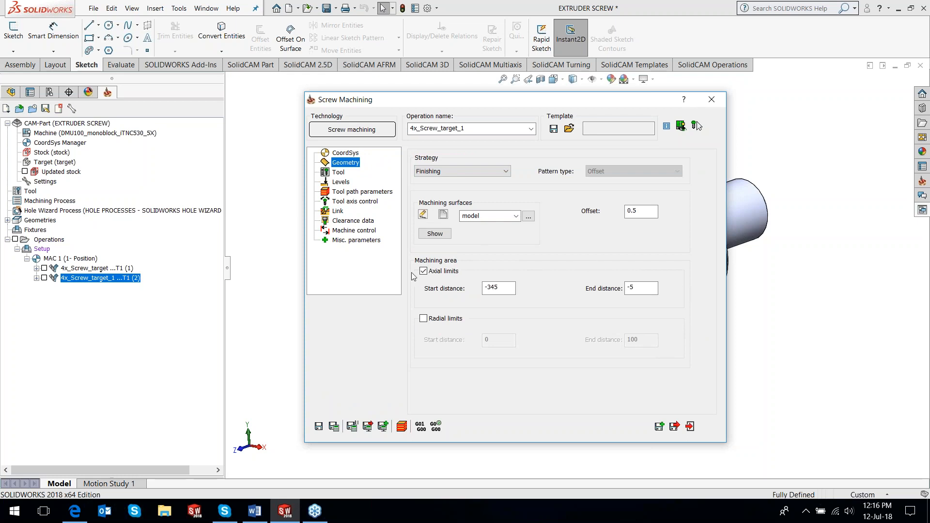
left_click(642, 289)
Step: Review the surface quality and step down options of the finishing operation, and exit it without saving
left_click(342, 193)
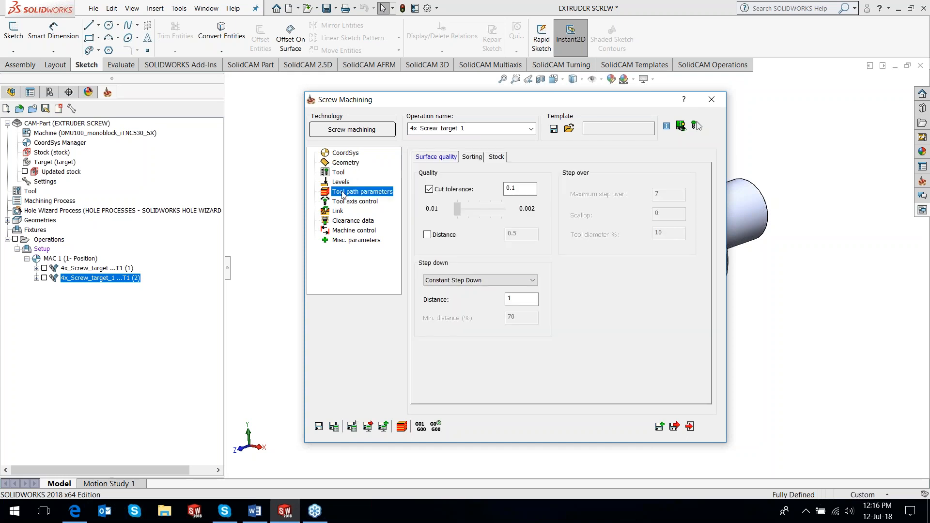
left_click_drag(518, 301, 502, 304)
left_click(533, 280)
left_click(552, 267)
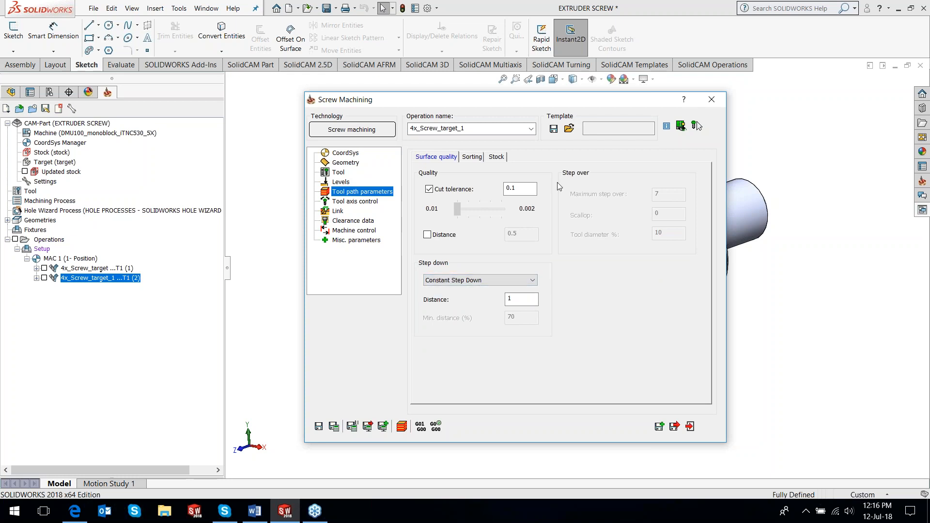
left_click(690, 427)
left_click(205, 239)
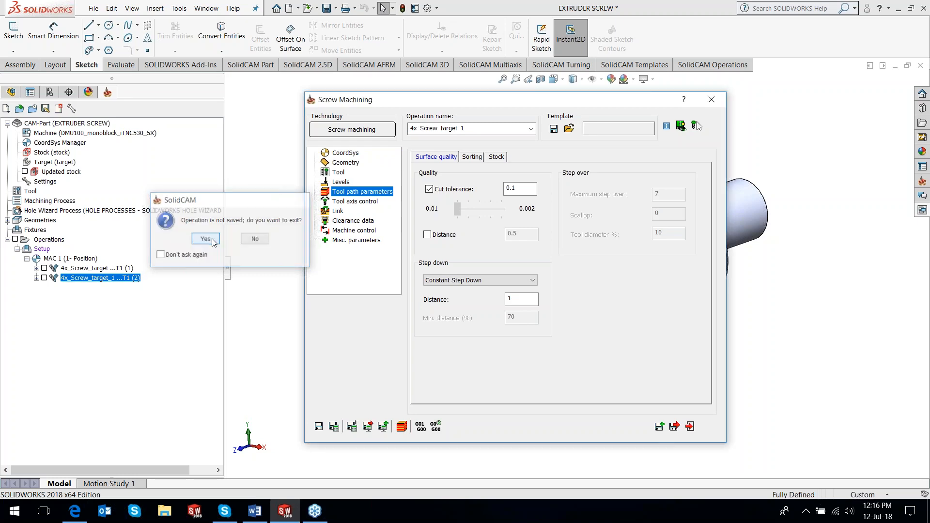
Step: Display the tool path of the finishing operation 4x_Screw_target_1 on the extruder screw
left_click(44, 278)
middle_click_drag(524, 315, 572, 359)
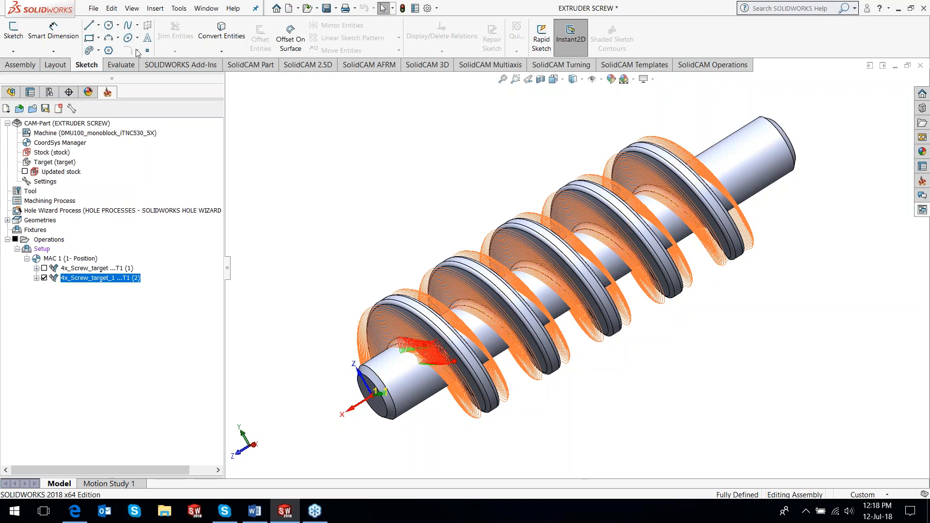
Step: Open the recent CAM-Part 4 AXIS SWARF.prt
left_click(179, 8)
mouse_move(196, 58)
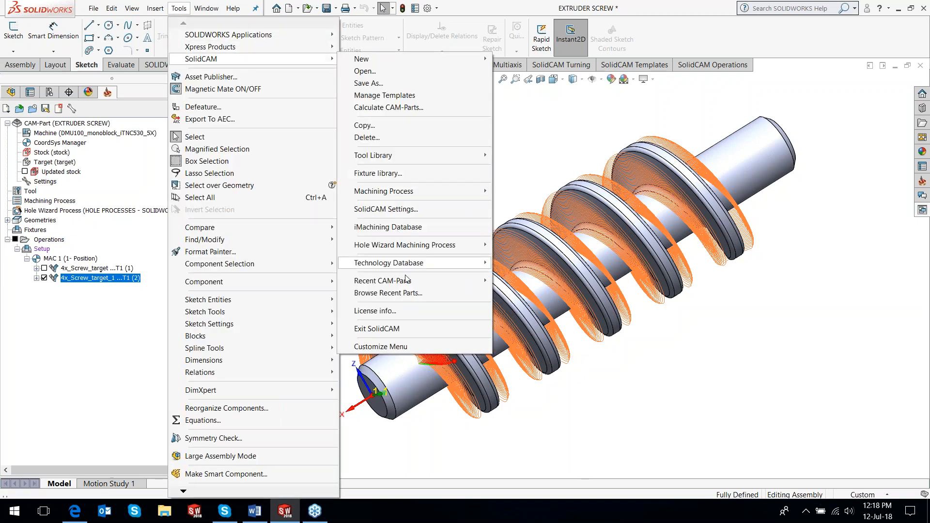
mouse_move(407, 285)
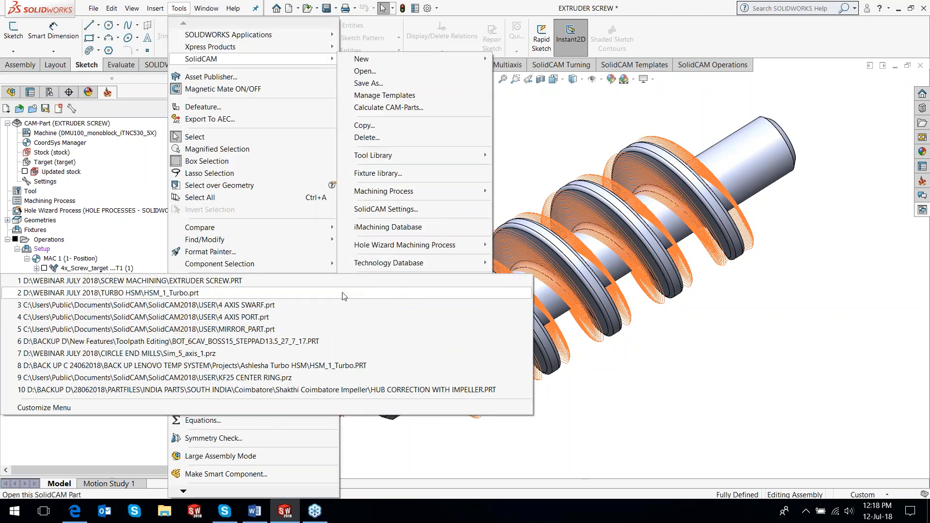
left_click(328, 306)
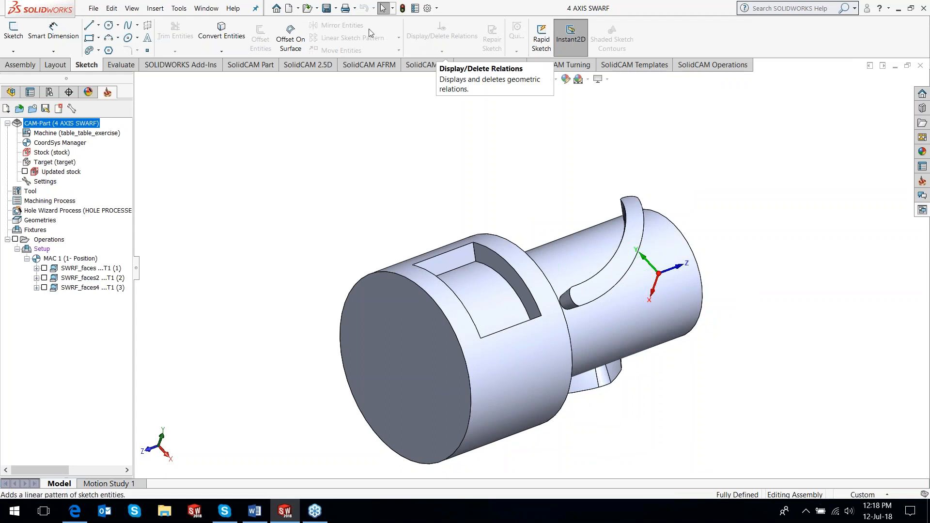
Step: Open the SWARF operation SWRF_faces and review its tool axis control settings, including the output format choices
left_click(76, 270)
double_click(73, 270)
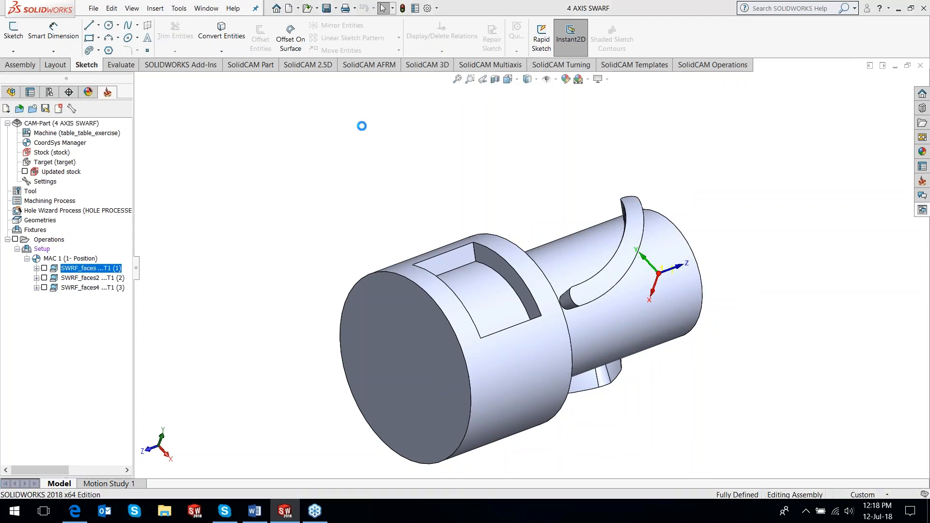
left_click(338, 200)
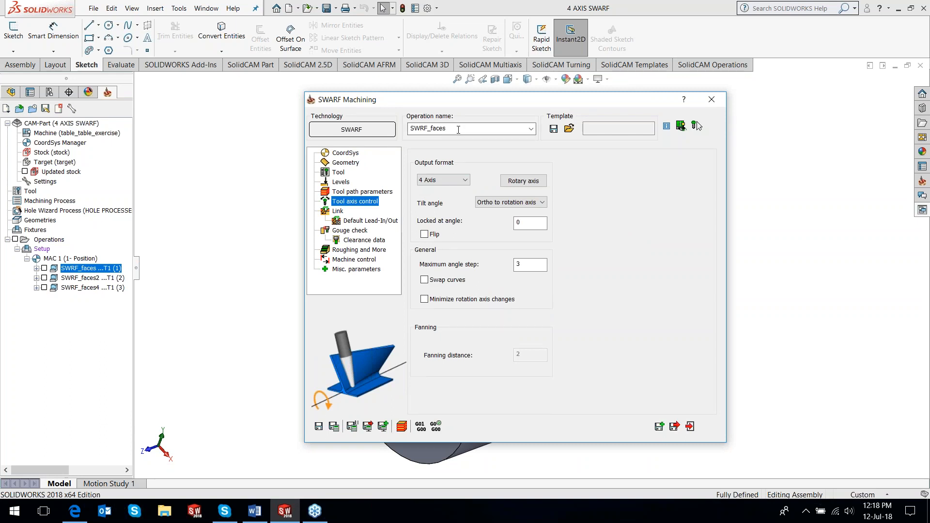
double_click(484, 102)
scroll(533, 281, "down", 3)
middle_click_drag(516, 310, 498, 329)
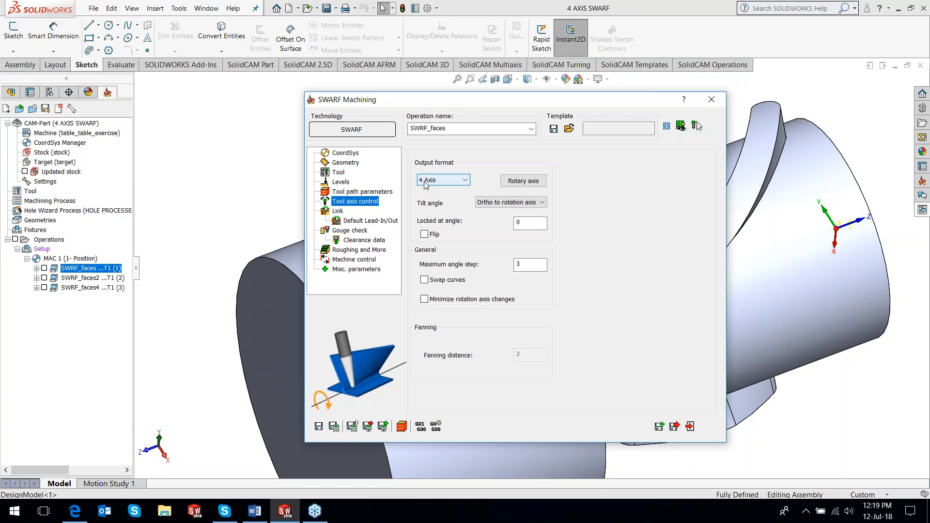
left_click(425, 184)
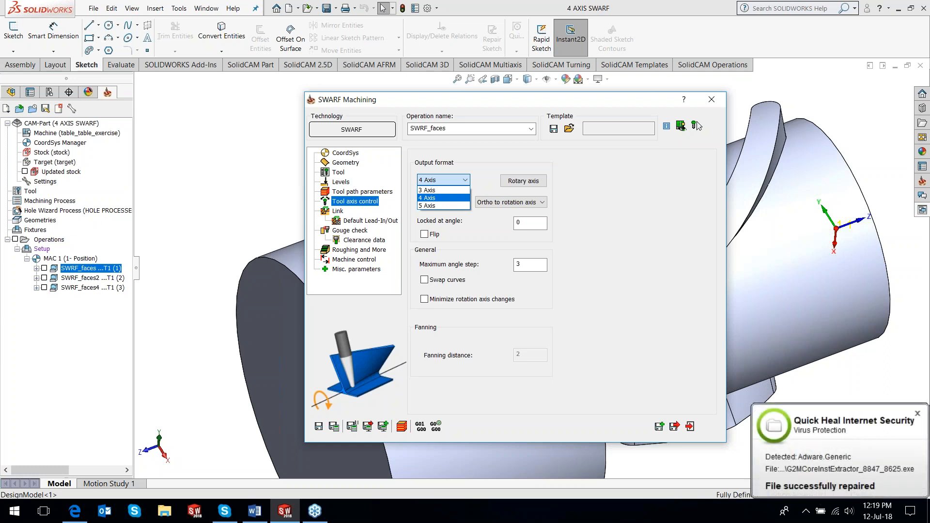
Step: Dismiss the antivirus notification and check the hidden system tray icons
left_click(917, 414)
left_click(805, 510)
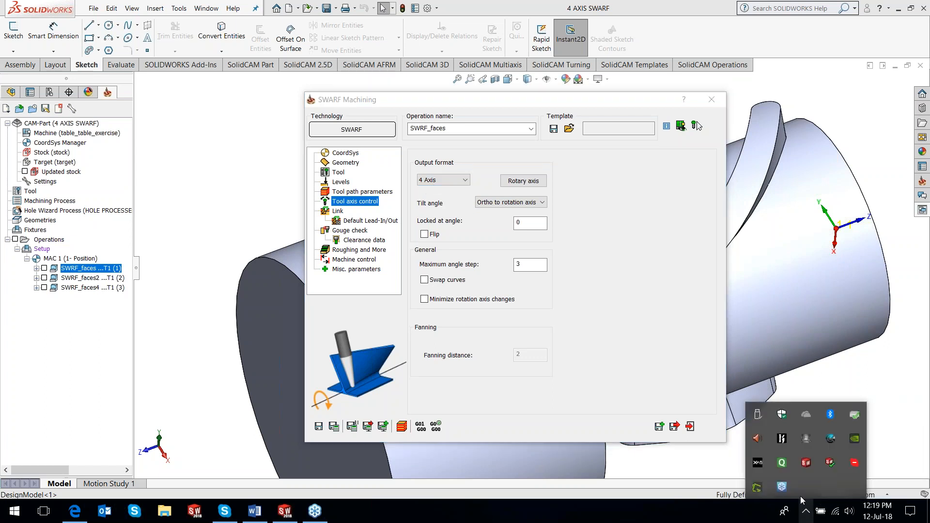
left_click(708, 509)
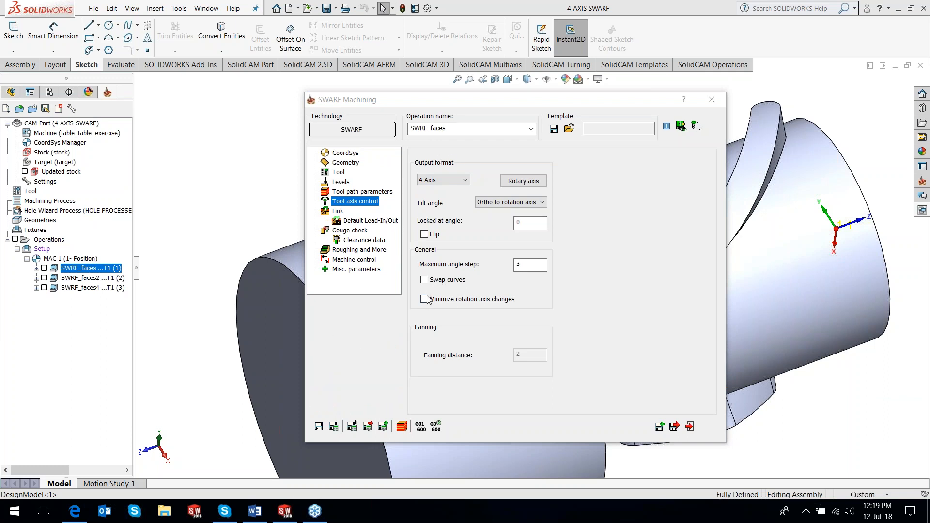
Step: Close the SWARF operation and simulate SWRF_faces in Host CAD mode at about half speed
left_click(712, 102)
right_click(88, 267)
left_click(119, 191)
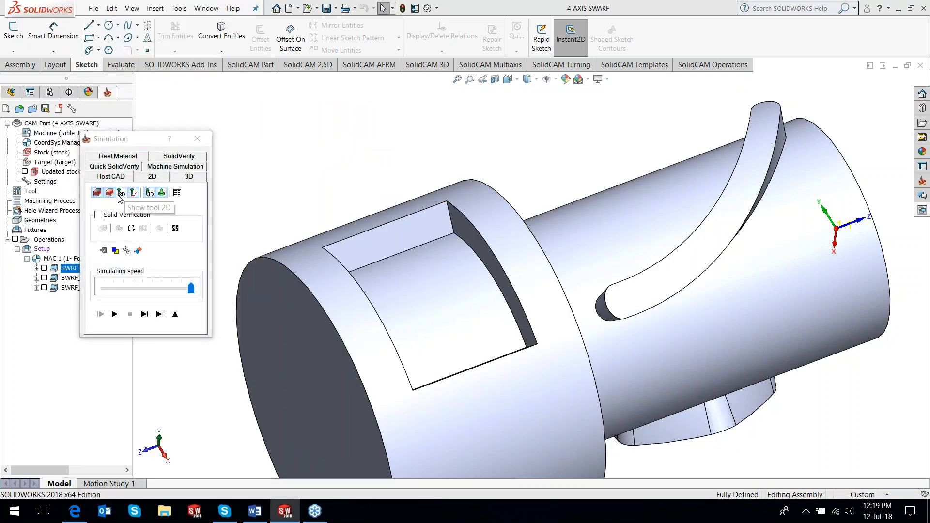
left_click(141, 289)
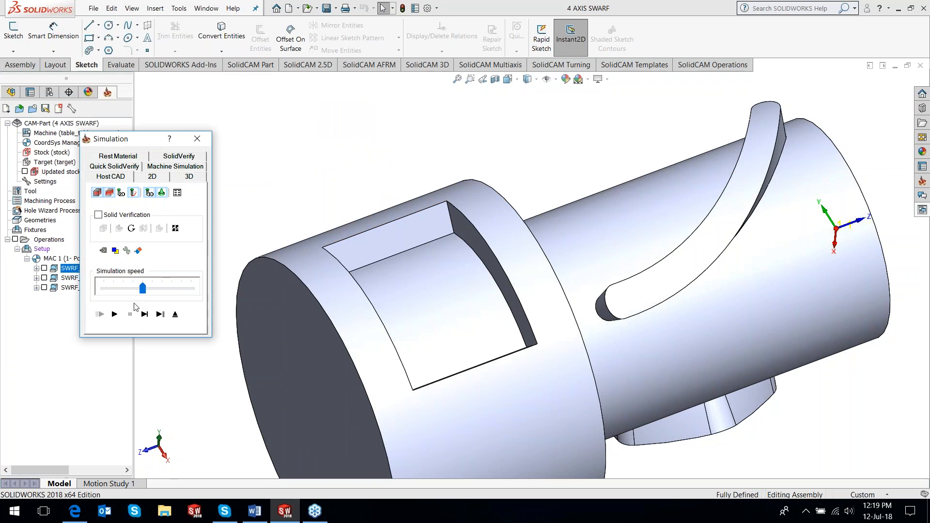
left_click(114, 313)
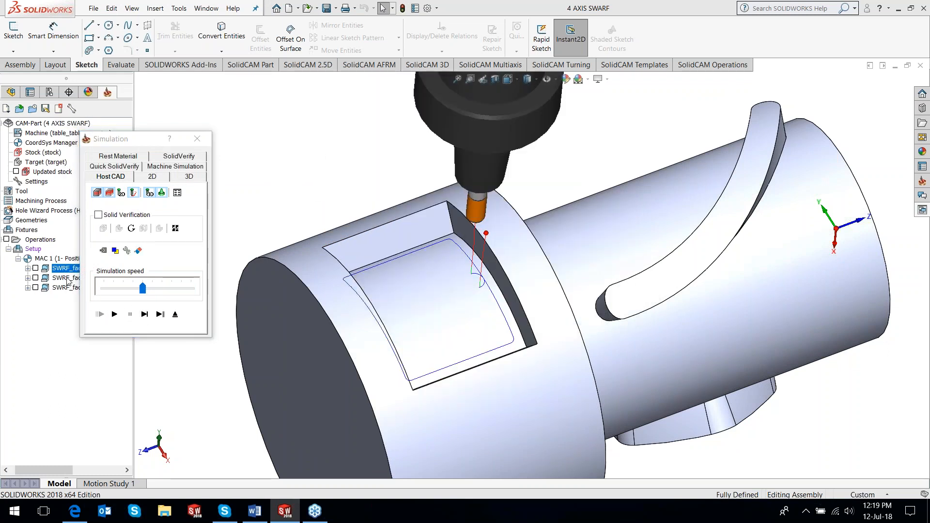
Step: Simulate SWRF_faces2 around the curved rib in Host CAD mode at a slightly slower speed
left_click(68, 281)
scroll(482, 270, "up", 3)
middle_click_drag(647, 318, 622, 300)
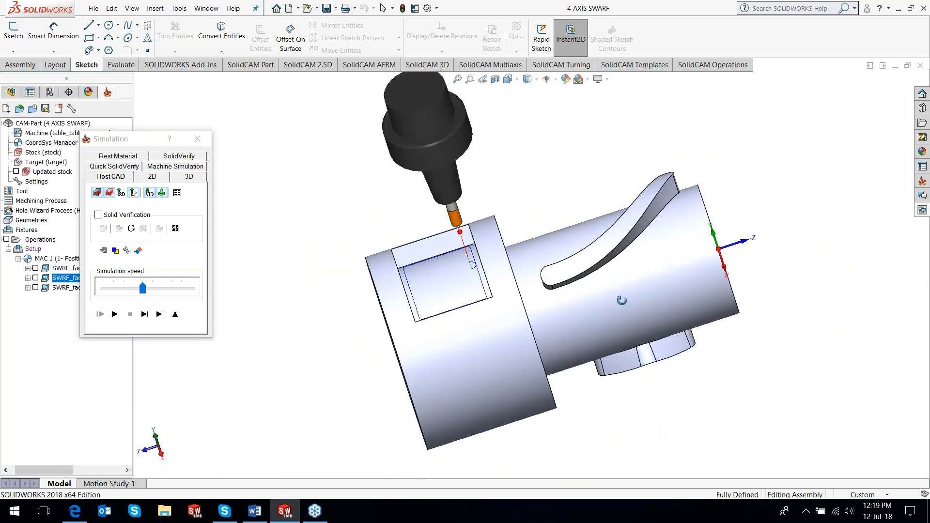
scroll(672, 220, "down", 1)
left_click(115, 315)
left_click(124, 292)
left_click(115, 314)
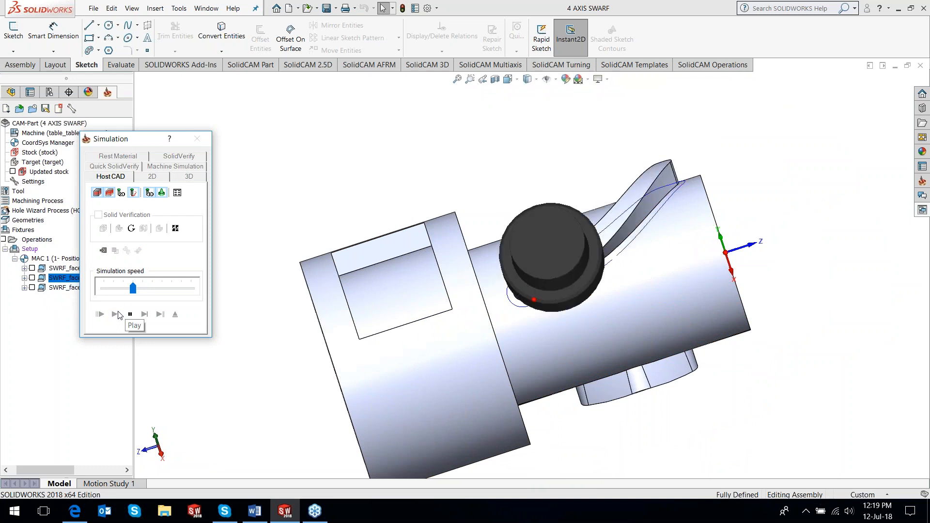
Step: Simulate SWRF_faces4 around the polygonal boss on the part's underside, and exit the simulation
middle_click_drag(537, 347, 528, 277)
scroll(529, 276, "up", 2)
middle_click_drag(608, 371, 624, 300)
left_click(58, 289)
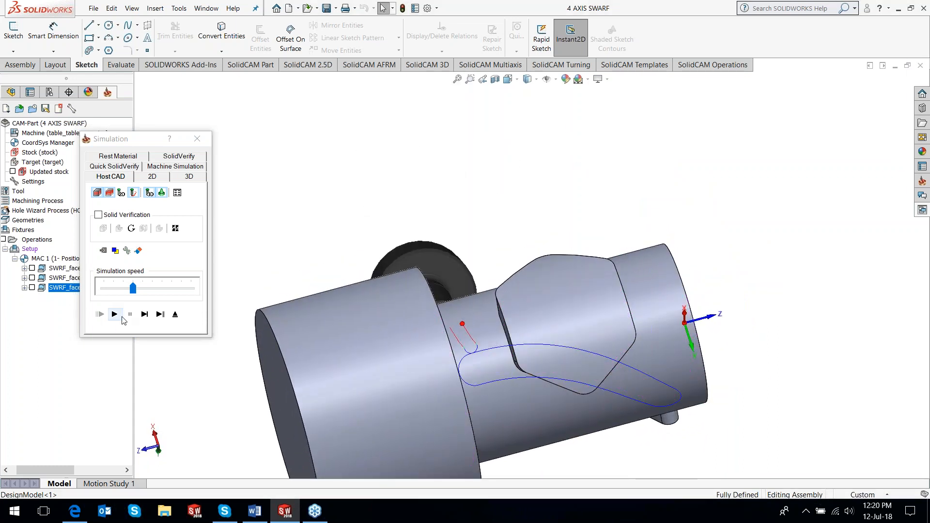
left_click(121, 317)
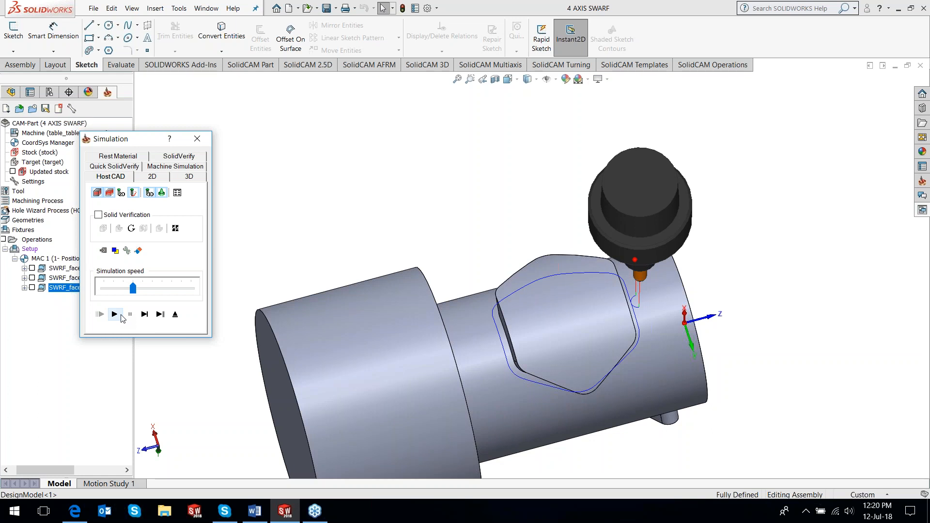
left_click(203, 447)
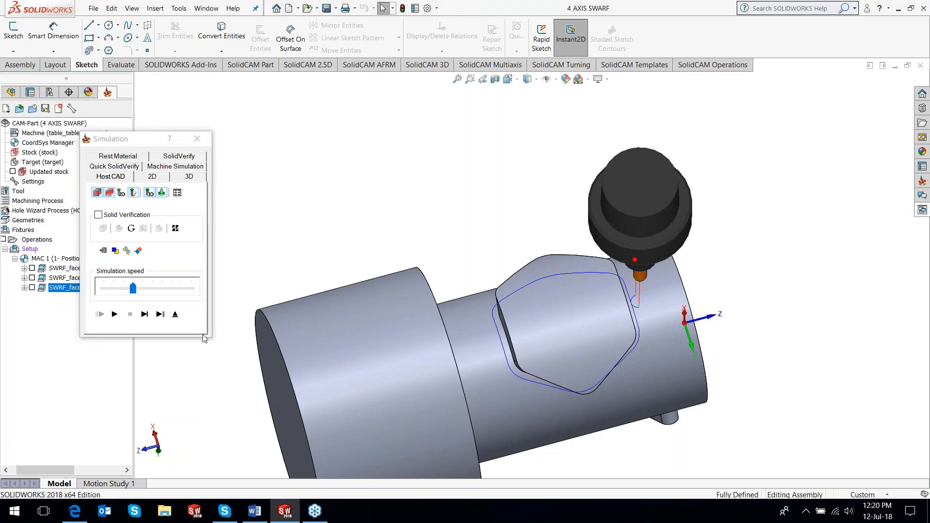
left_click(175, 314)
key("f")
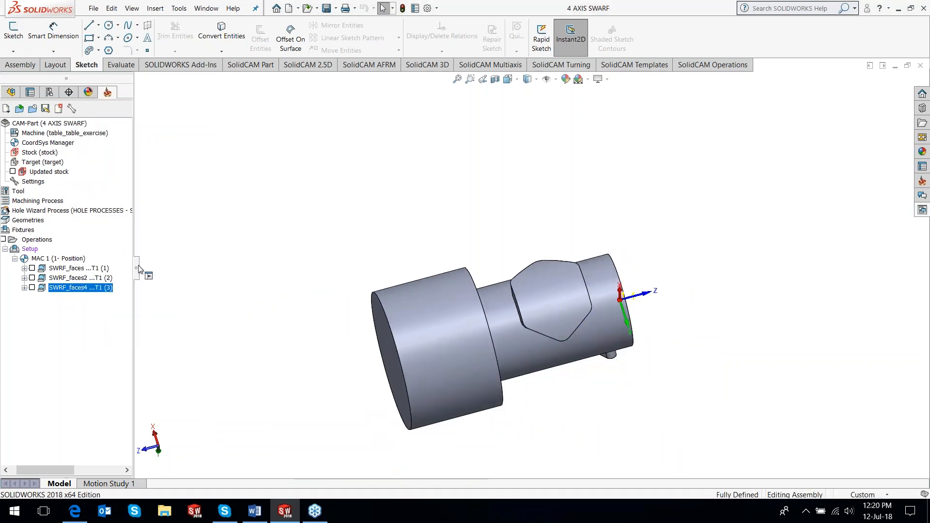
Step: Widen the CAM tree and open the recent CAM-Part Sim_5_axis_1.prz
left_click_drag(138, 269, 178, 271)
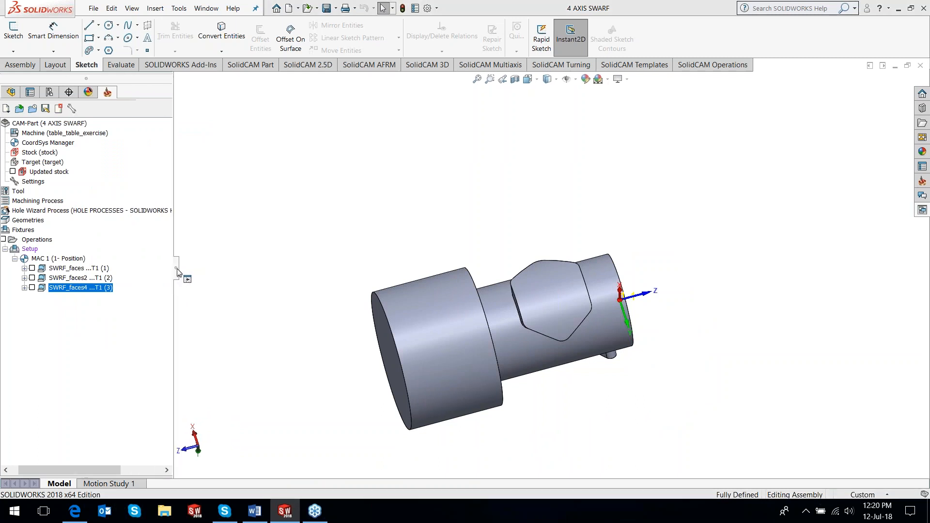
left_click(184, 10)
mouse_move(199, 63)
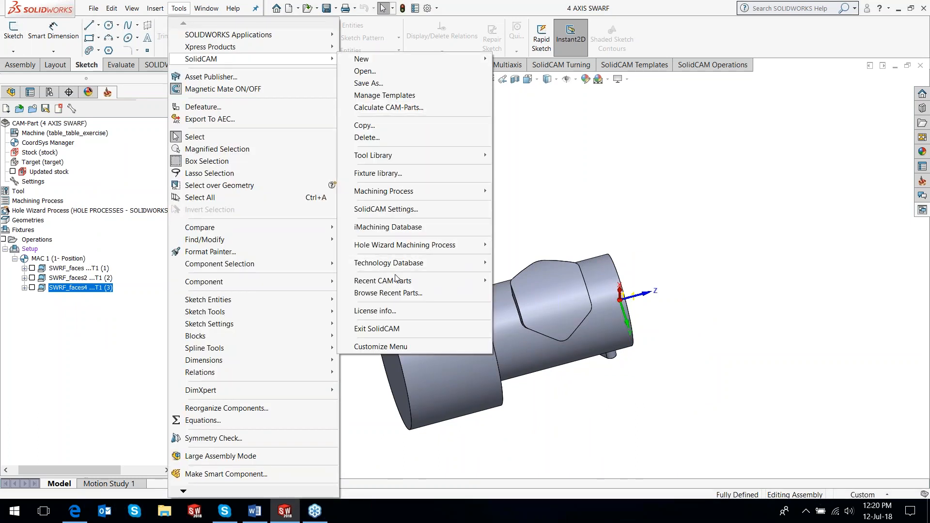
mouse_move(397, 283)
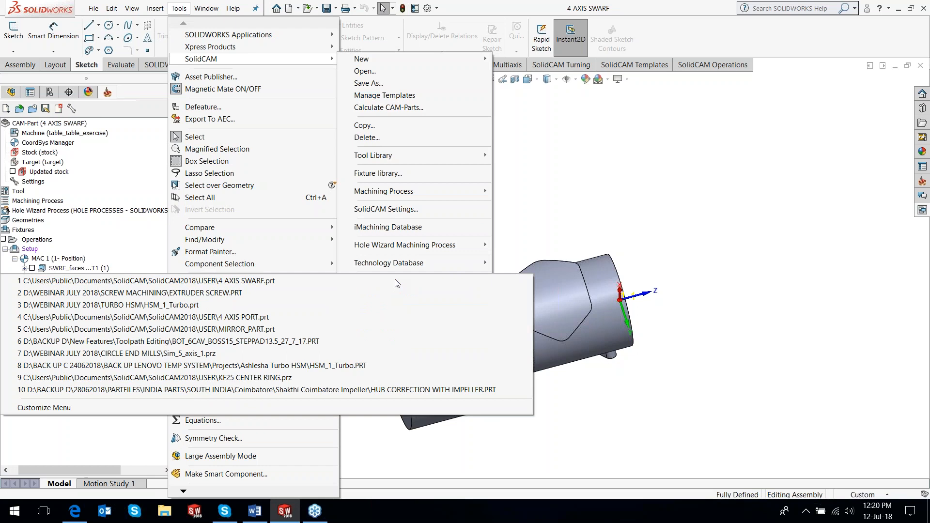
left_click(219, 356)
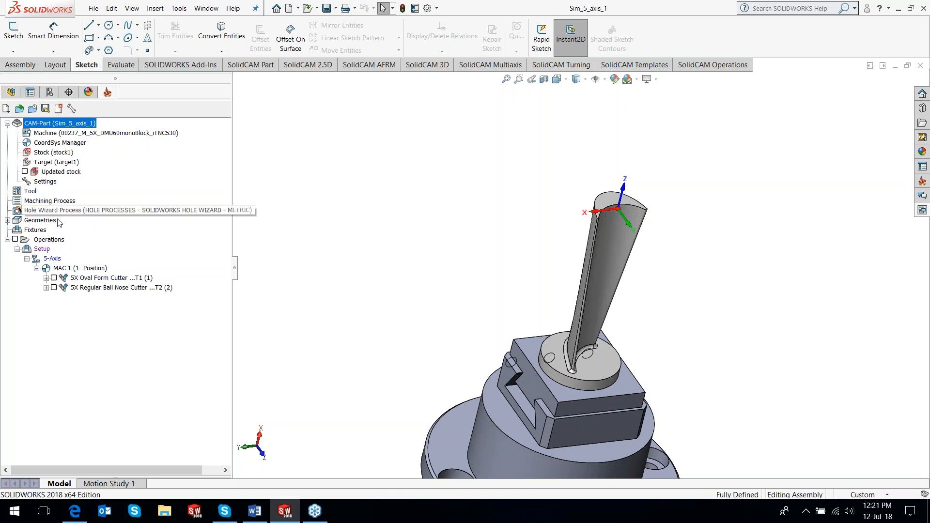
Step: Examine the shape of tool 1, the oval form cutter, in an enlarged tool picture, and close the Part Tool Table
left_click(31, 192)
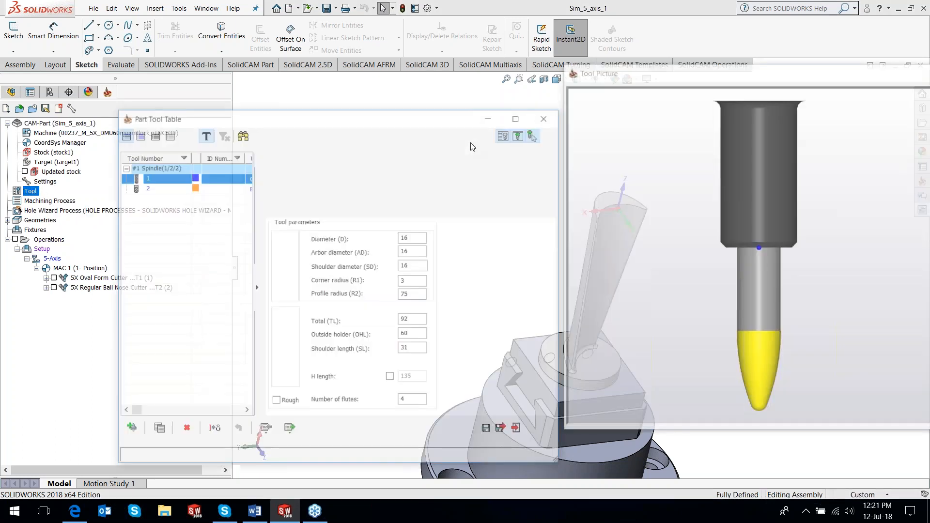
left_click_drag(662, 78, 477, 66)
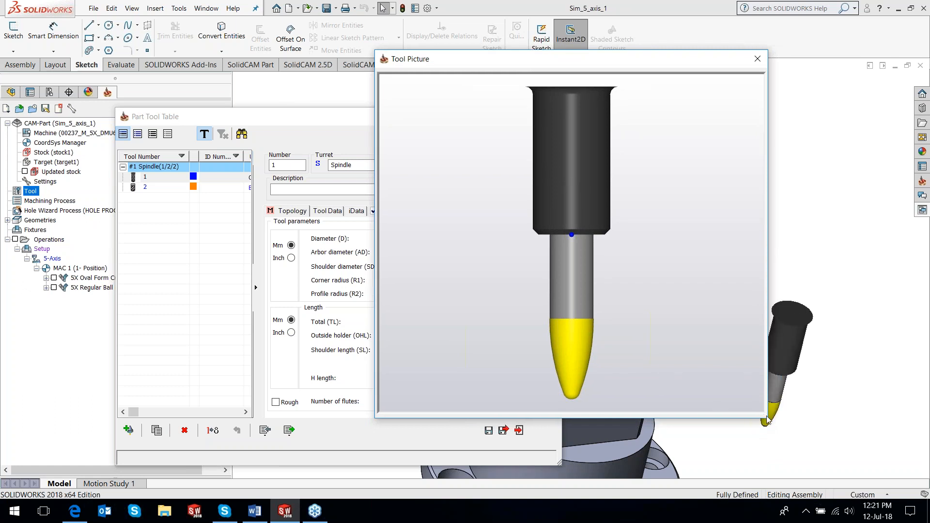
left_click_drag(769, 421, 853, 485)
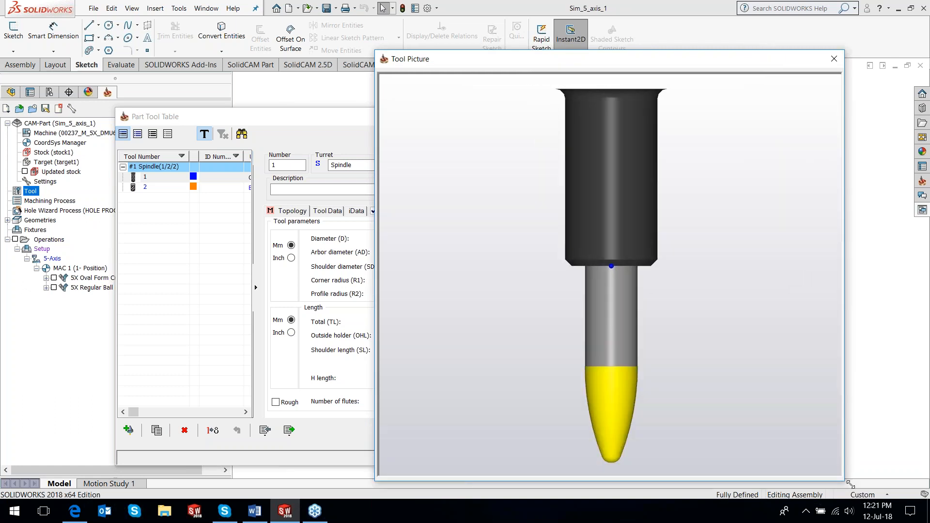
left_click_drag(376, 51, 249, 0)
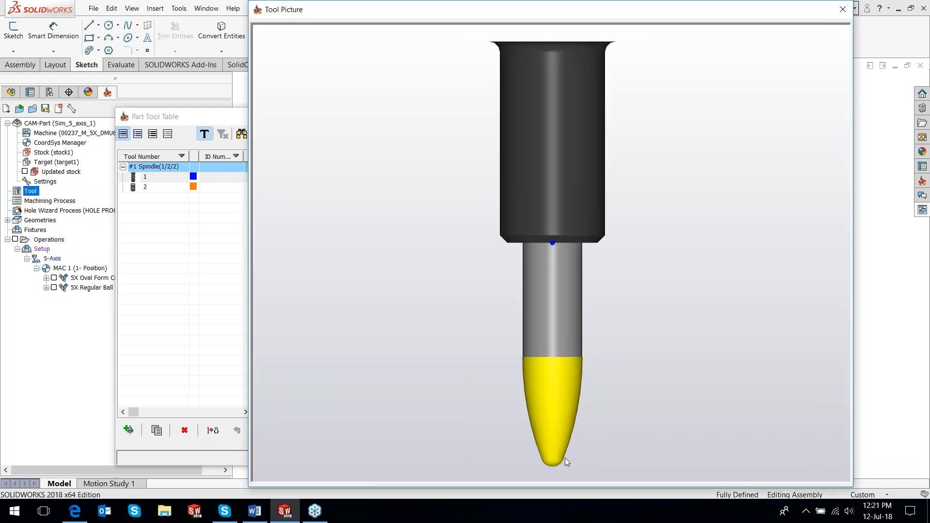
scroll(560, 269, "up", 5)
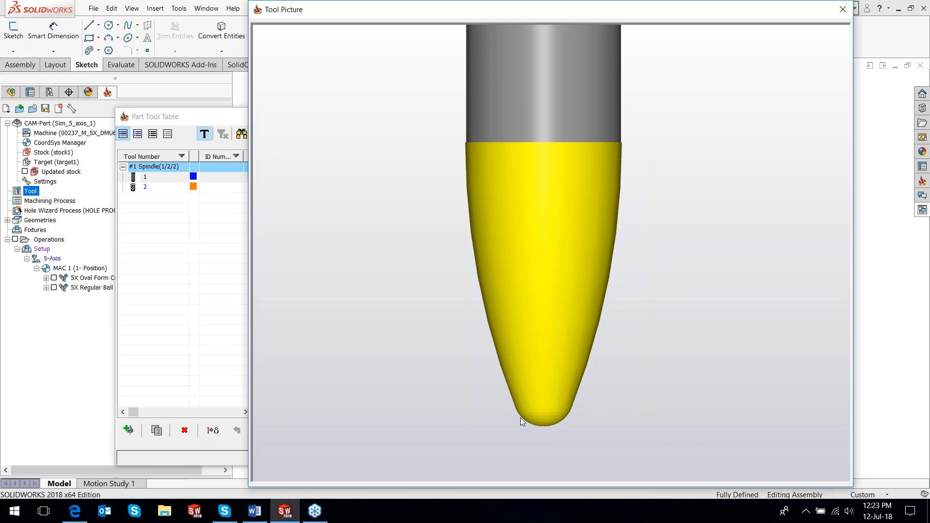
left_click(843, 9)
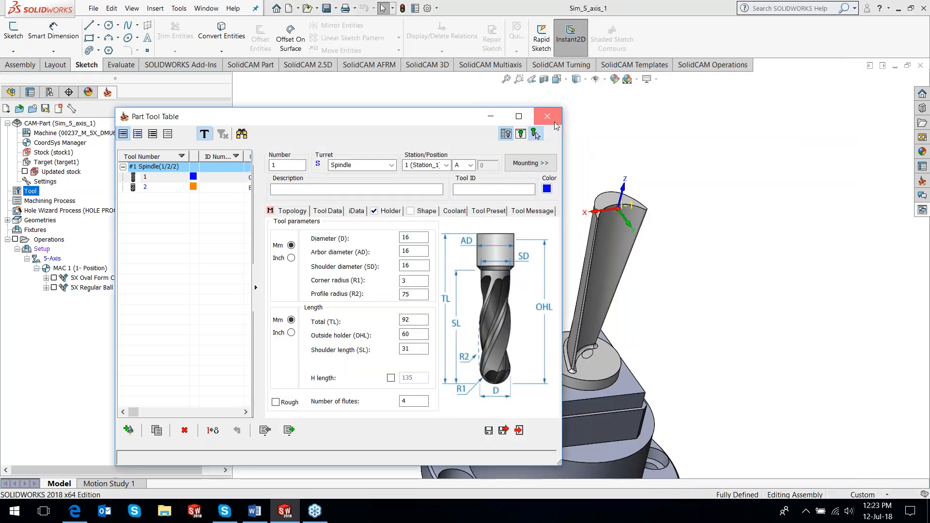
left_click(554, 123)
Step: Review the maximum step over of the 5X Regular Ball Nose Cutter operation for the blade, and exit it without saving
scroll(624, 306, "down", 3)
middle_click_drag(624, 306, 621, 220)
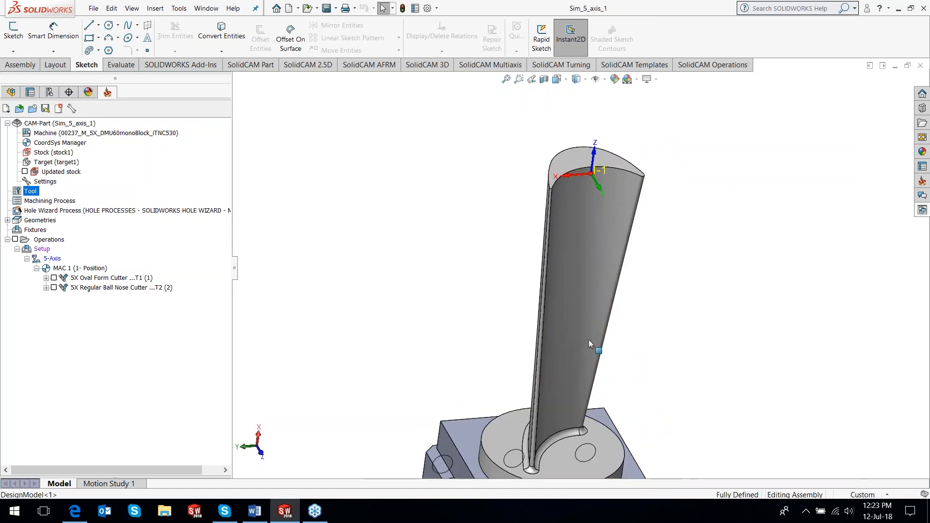
double_click(85, 287)
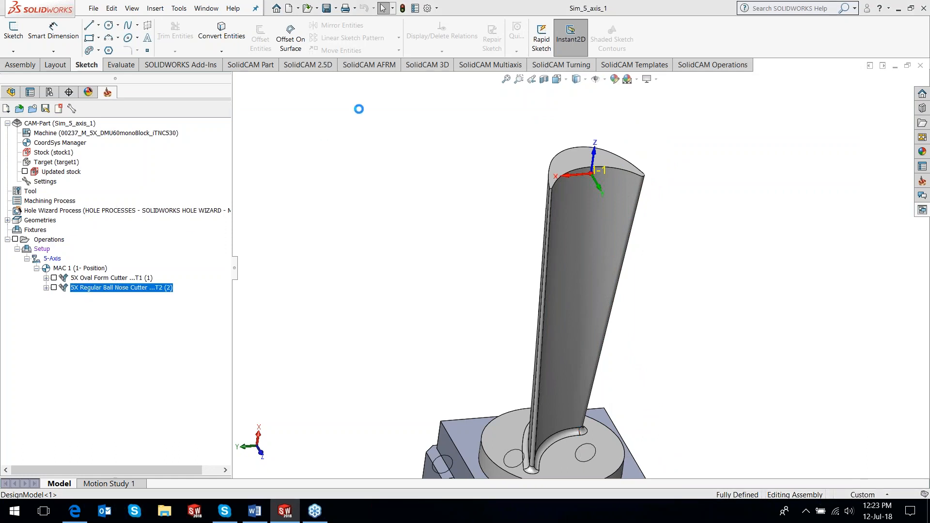
left_click(360, 192)
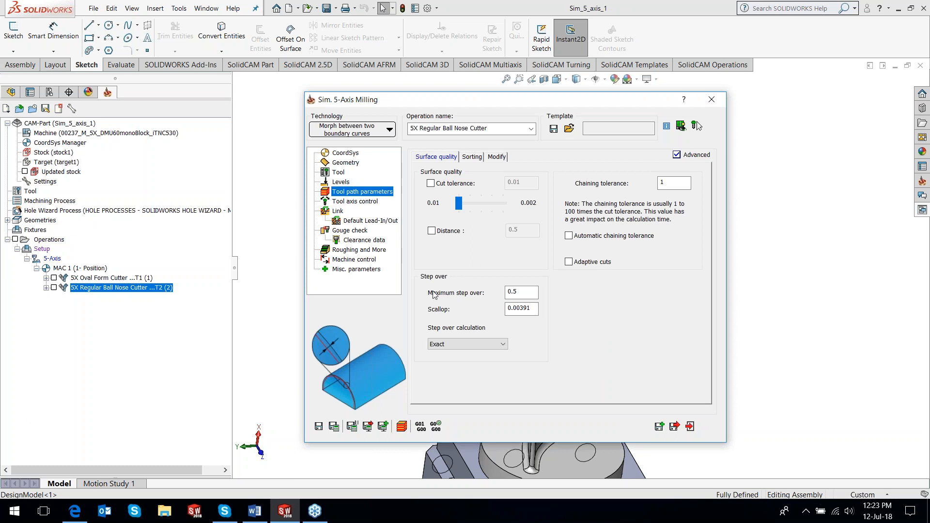
left_click(508, 292)
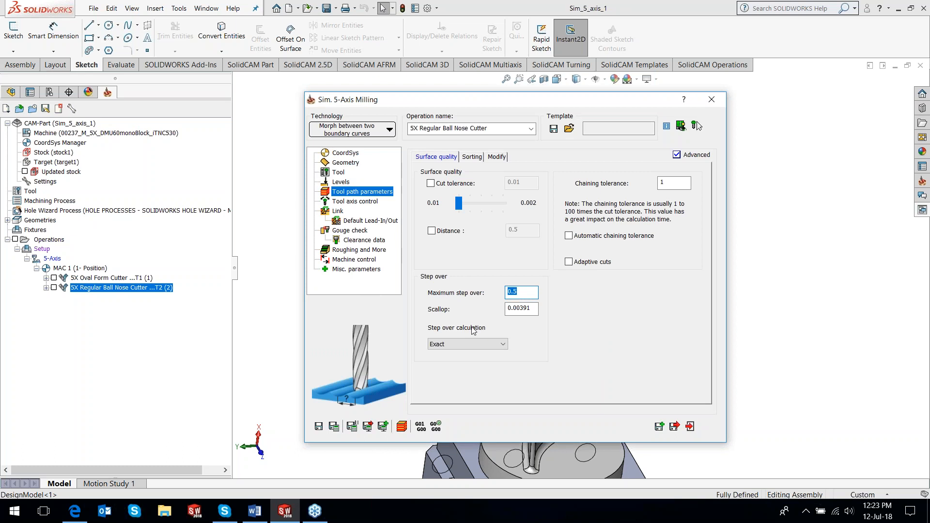
left_click(707, 108)
left_click(205, 239)
Step: Open the 5X Oval Form Cutter operation and review its maximum step over for comparison
double_click(116, 279)
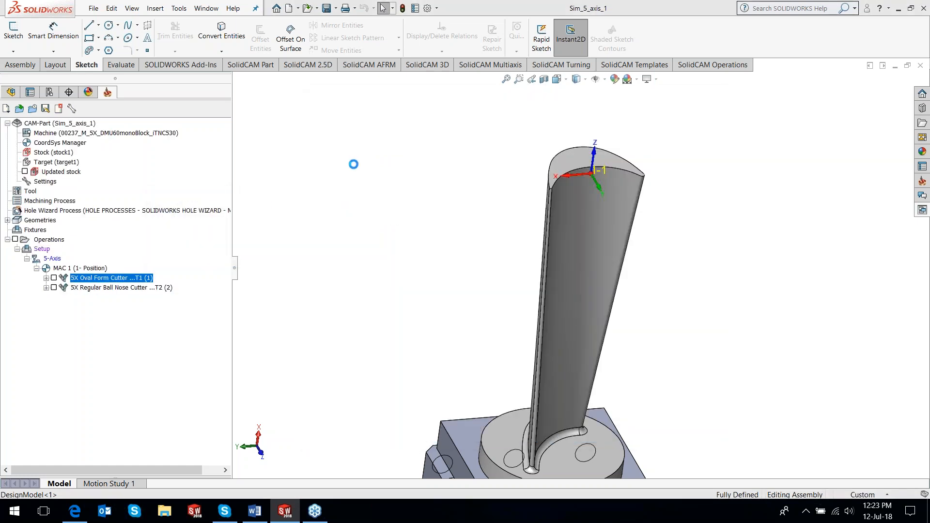
left_click_drag(532, 296, 501, 295)
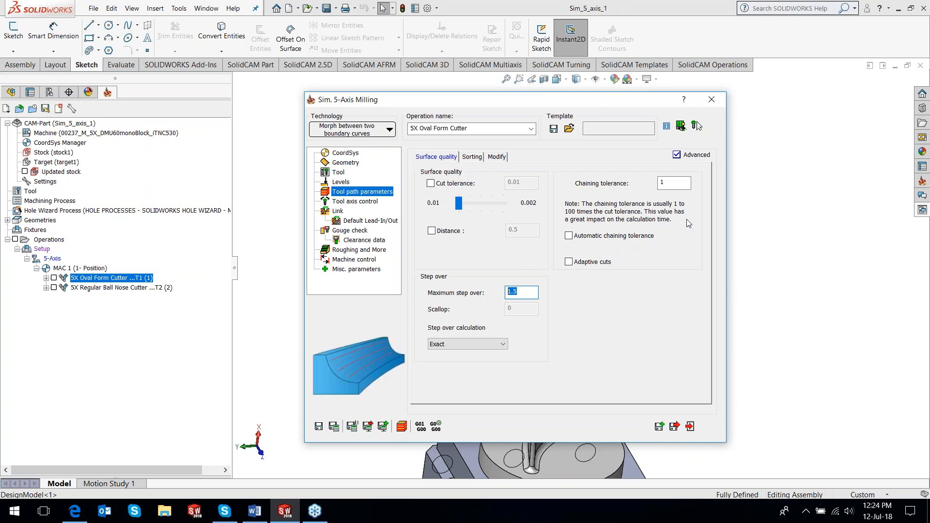
Step: Close the 5X Oval Form Cutter operation and examine tool 1's curved profile in an enlarged tool picture from the Part Tool Table
left_click(712, 100)
left_click(203, 239)
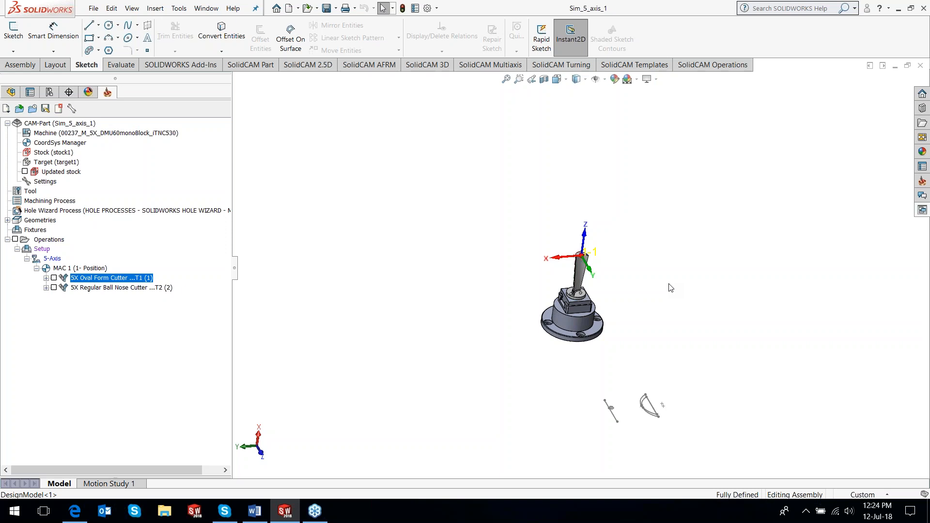
left_click(34, 193)
double_click(30, 191)
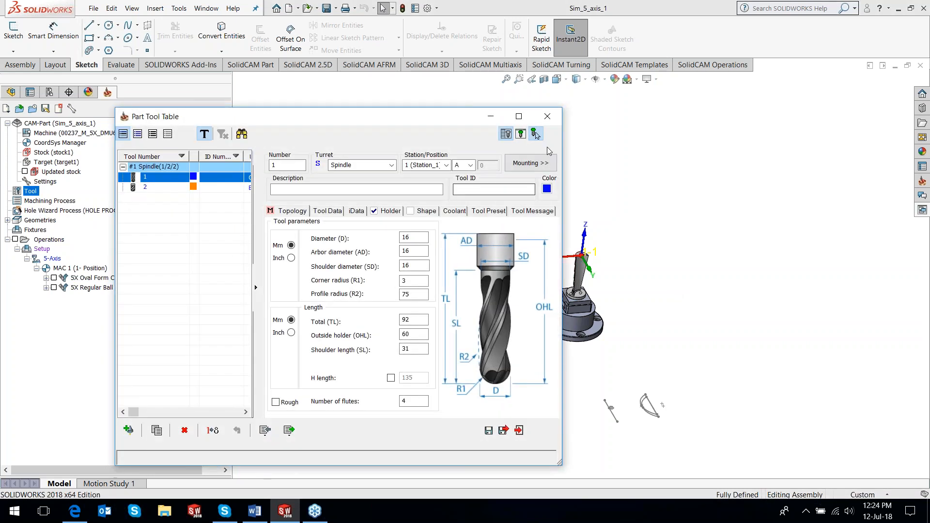
left_click(522, 134)
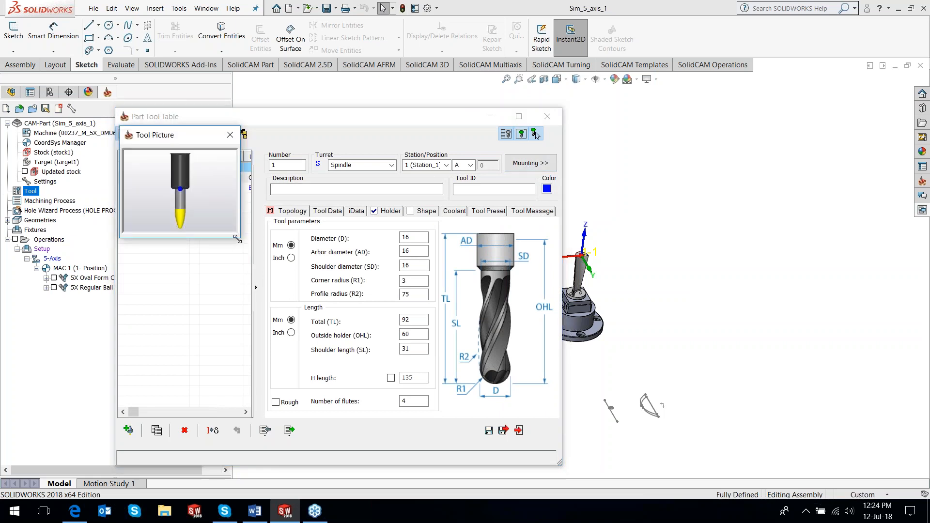
left_click_drag(363, 309, 766, 459)
left_click_drag(543, 126, 549, 6)
scroll(454, 405, "up", 5)
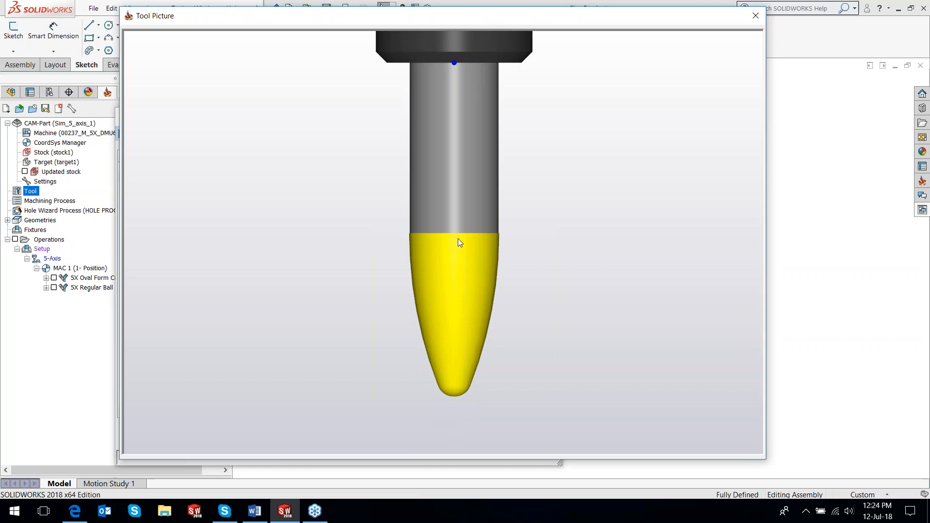
scroll(448, 277, "up", 2)
scroll(448, 274, "down", 2)
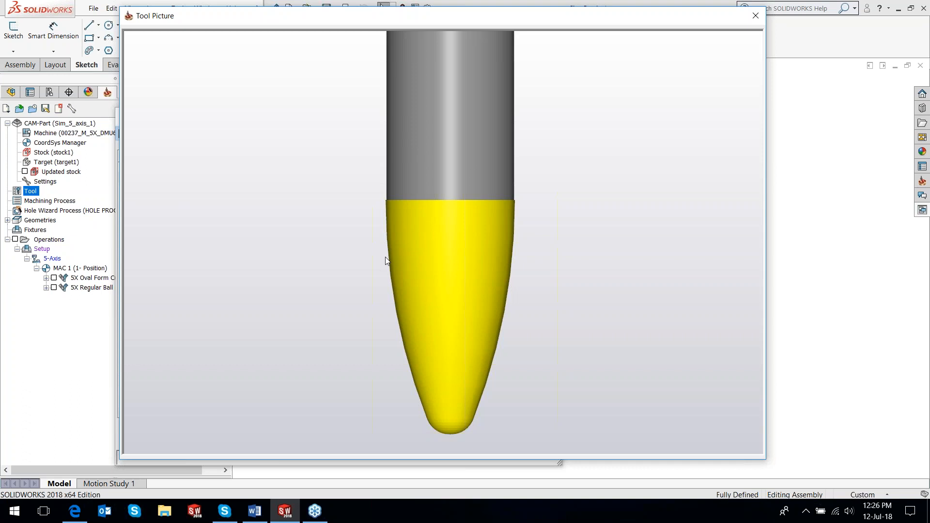
Step: Place the tool picture beside the model to compare the cutter profile with the blade root, and close the Part Tool Table
left_click(18, 326)
left_click_drag(646, 23, 598, 37)
left_click_drag(502, 63, 306, 79)
left_click_drag(460, 117, 413, 117)
scroll(560, 293, "down", 1)
scroll(577, 294, "down", 10)
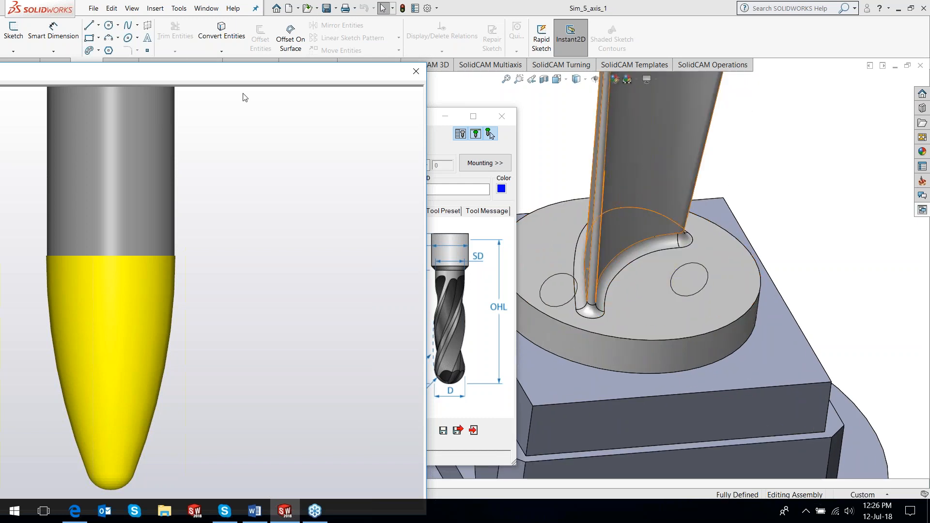
left_click_drag(229, 79, 295, 73)
left_click_drag(467, 66, 829, 32)
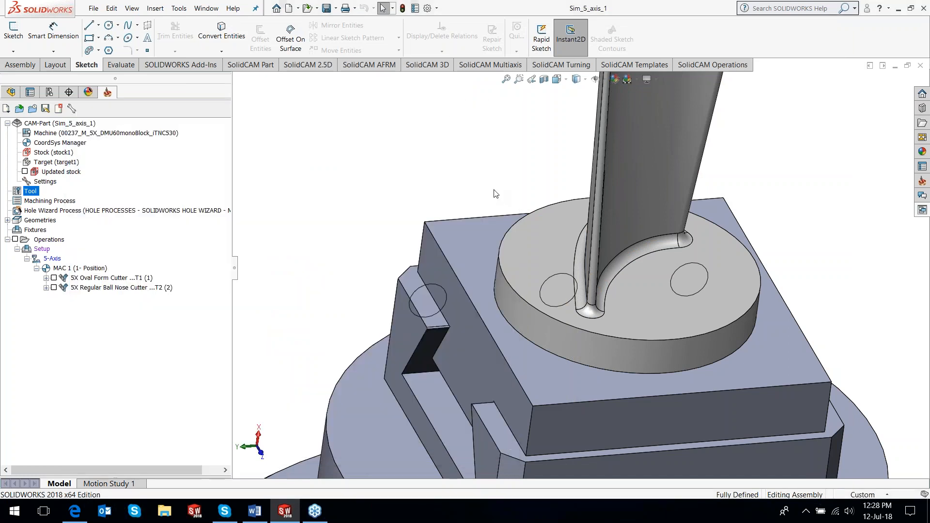
Step: Display the toolpath of the 5X Oval Form Cutter operation and inspect it along the blade
scroll(495, 193, "down", 5)
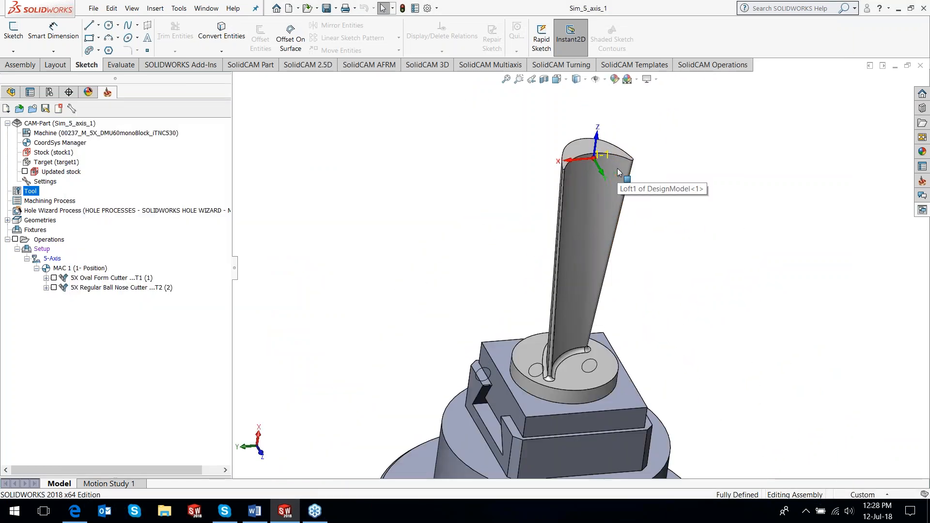
left_click(53, 277)
middle_click_drag(581, 327, 569, 270)
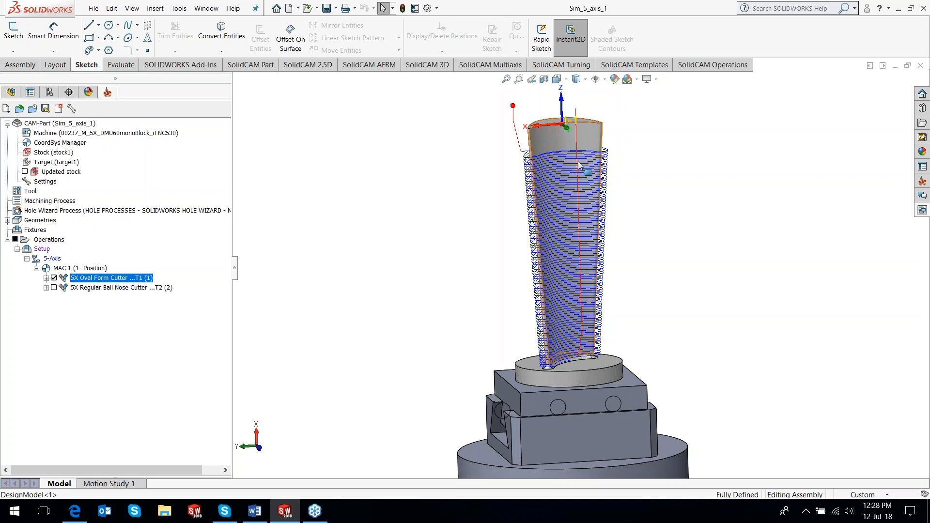
scroll(730, 286, "up", 8)
Step: Orient the view normal to the step-over sketch and examine the two overlapping 150 mm diameter arcs and their spacing
mouse_move(611, 338)
middle_mouse_down()
mouse_move(643, 413)
mouse_move(676, 421)
middle_mouse_up()
scroll(695, 380, "down", 4)
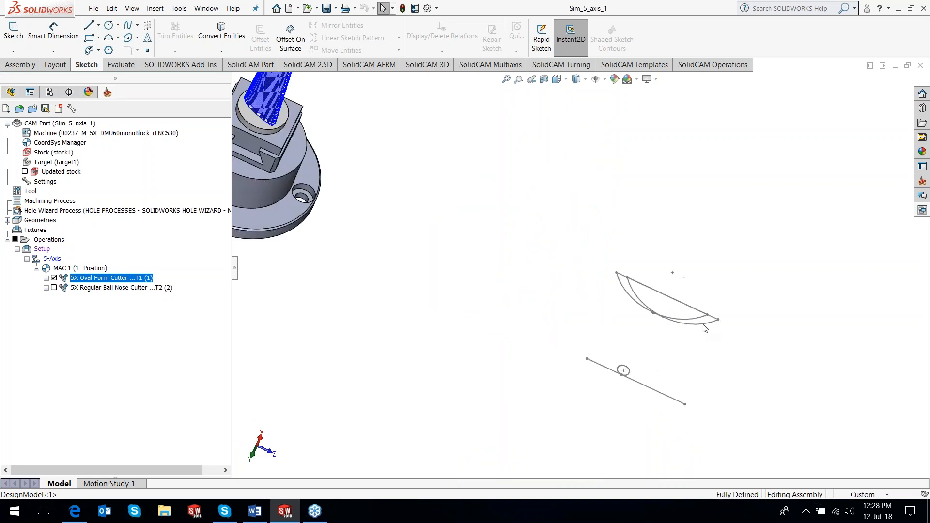
left_click(705, 329)
scroll(702, 327, "up", 6)
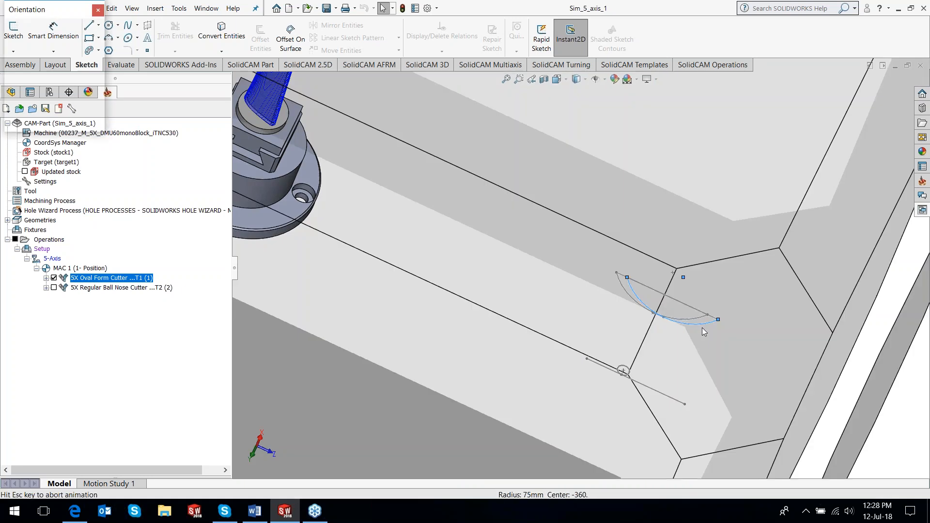
scroll(552, 337, "down", 6)
key("ctrl+8")
scroll(764, 241, "down", 12)
scroll(609, 261, "up", 2)
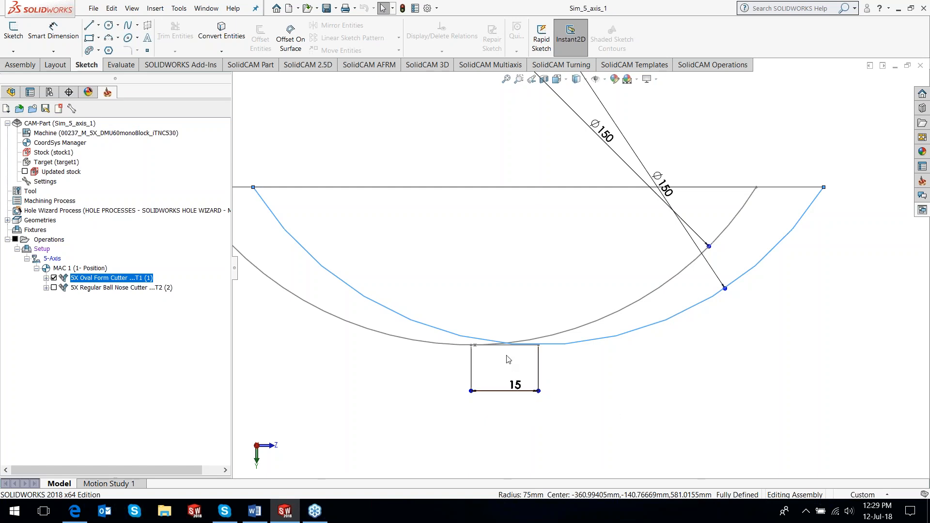
scroll(534, 415, "up", 5)
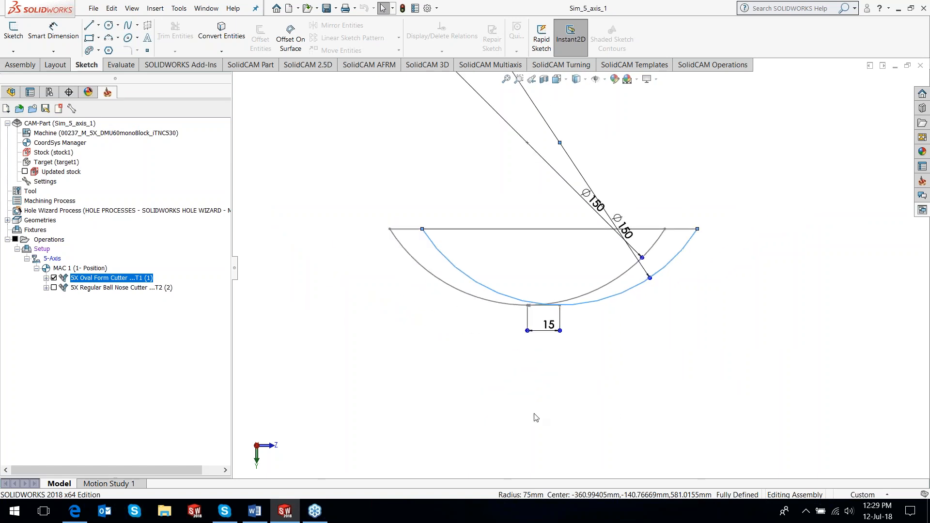
Step: Examine the two small overlapping circles and their spacing and scallop dimensions in the step-over sketch, and clear the sketch selection
scroll(538, 414, "down", 8)
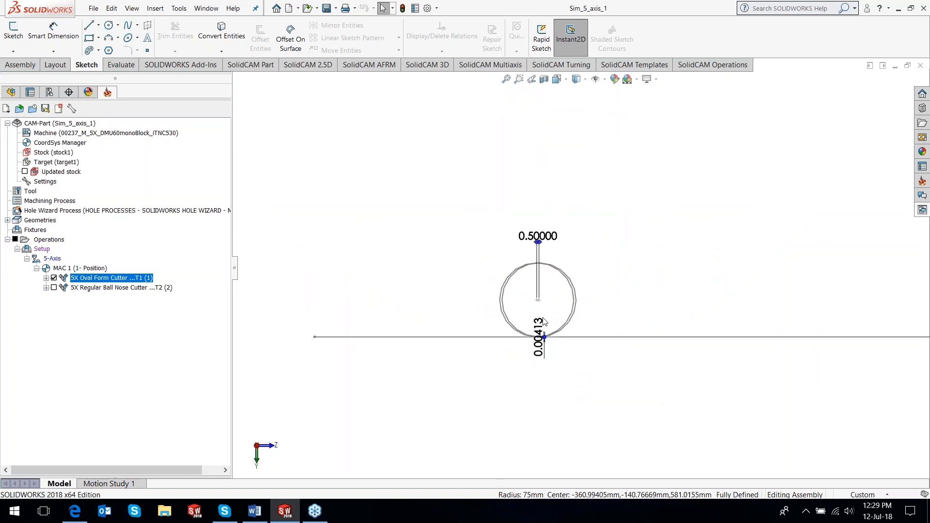
scroll(543, 321, "down", 2)
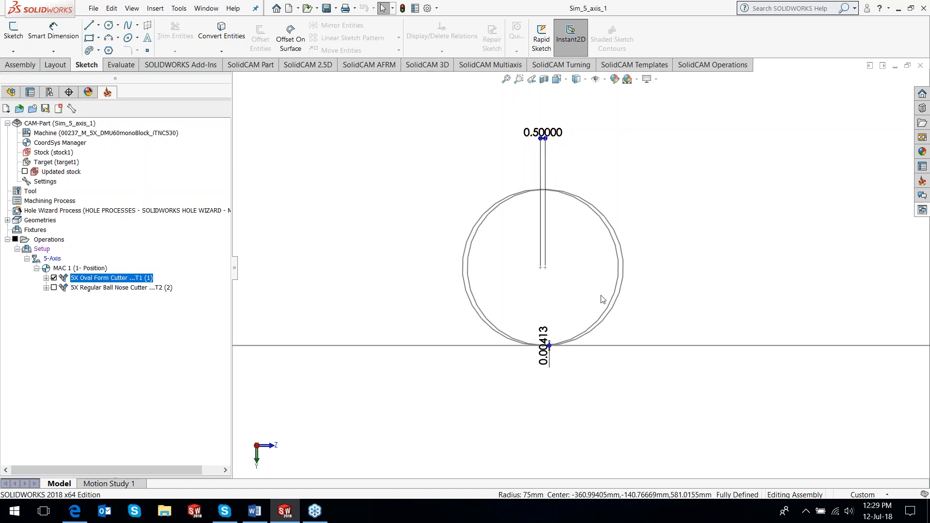
scroll(583, 396, "up", 11)
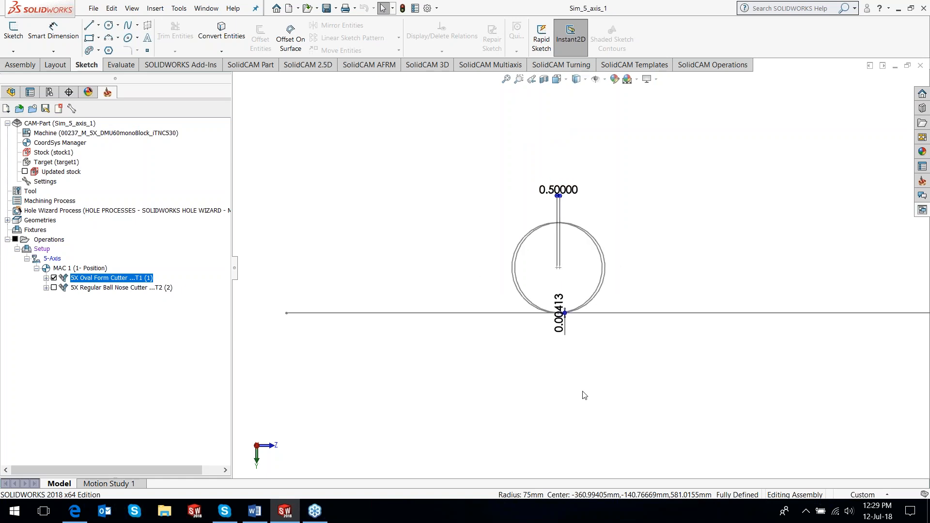
scroll(583, 396, "up", 6)
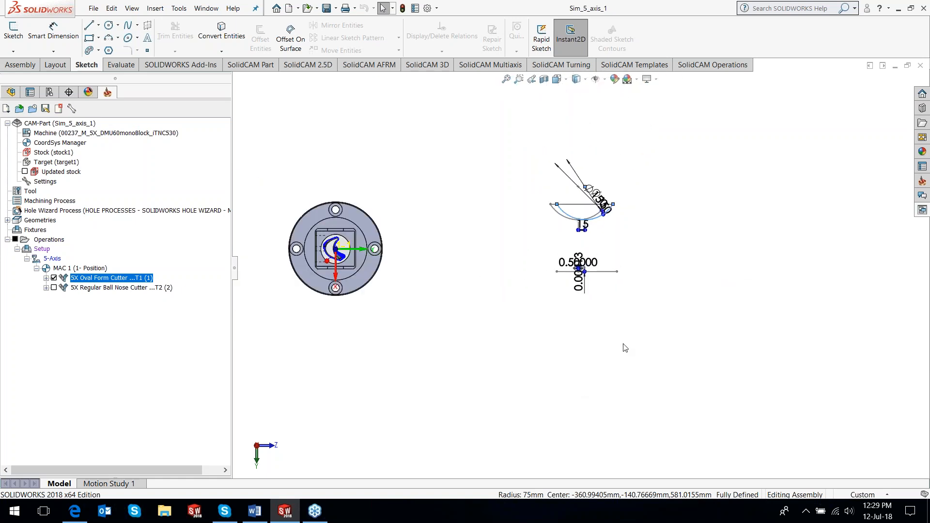
right_click(770, 153)
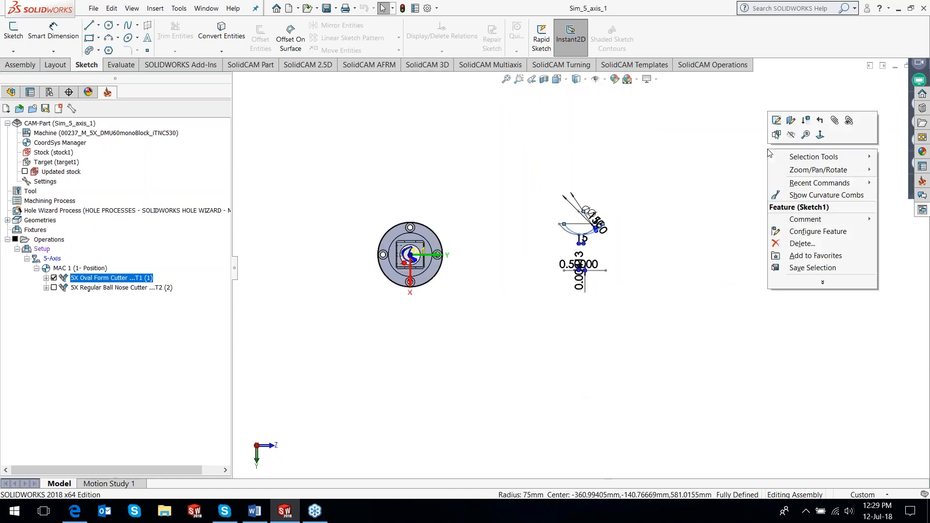
left_click(716, 201)
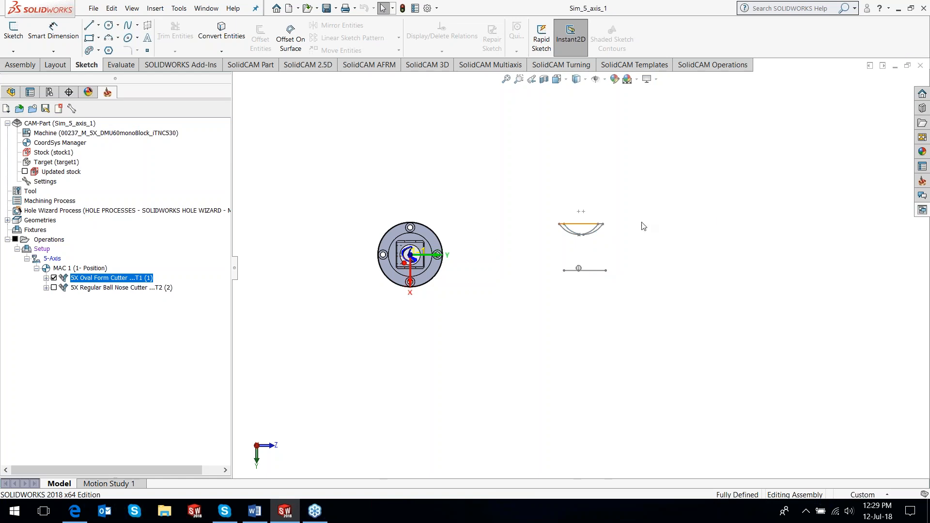
Step: Hide the toolpath of the 5X Oval Form Cutter operation
middle_click_drag(552, 325, 538, 267)
scroll(560, 224, "down", 3)
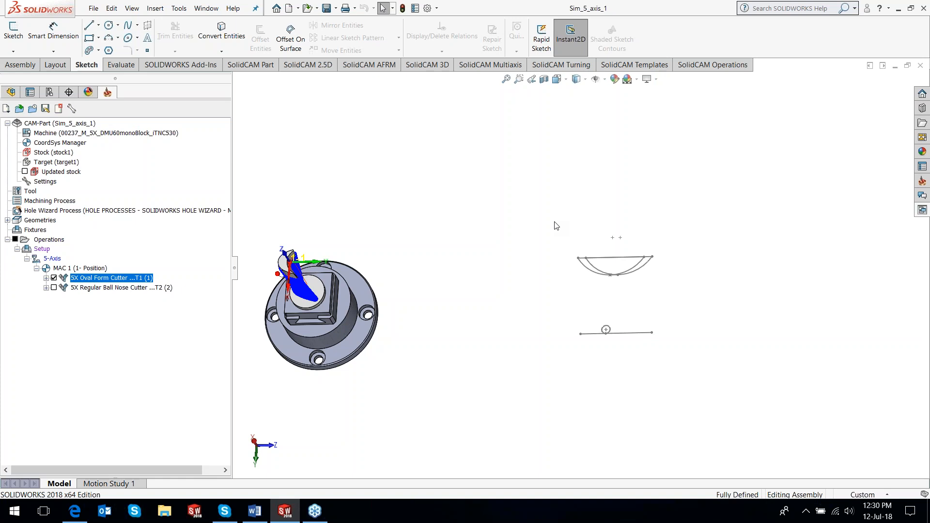
left_click(54, 279)
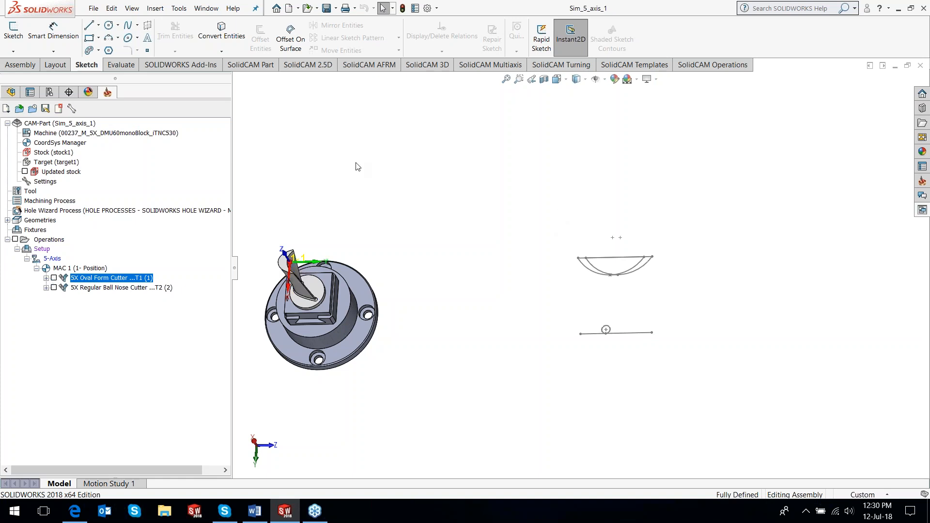
Step: Open the recent CAM-Part 4 AXIS PORT.prt and apply a planar section view through the Front Plane
left_click(253, 512)
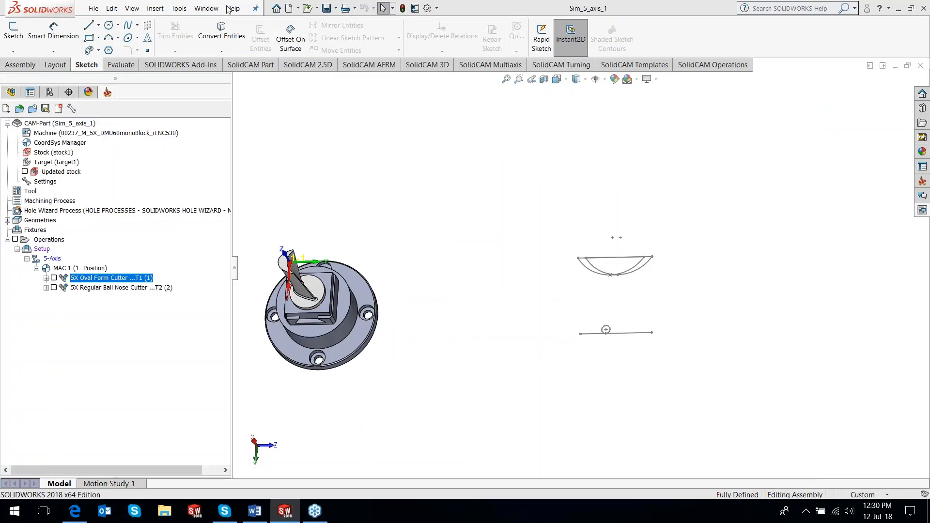
left_click(179, 8)
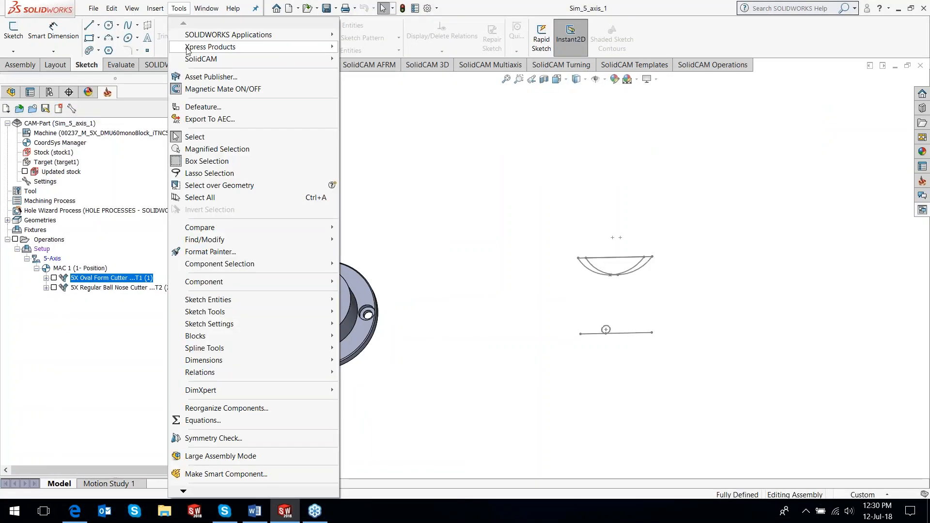
mouse_move(189, 58)
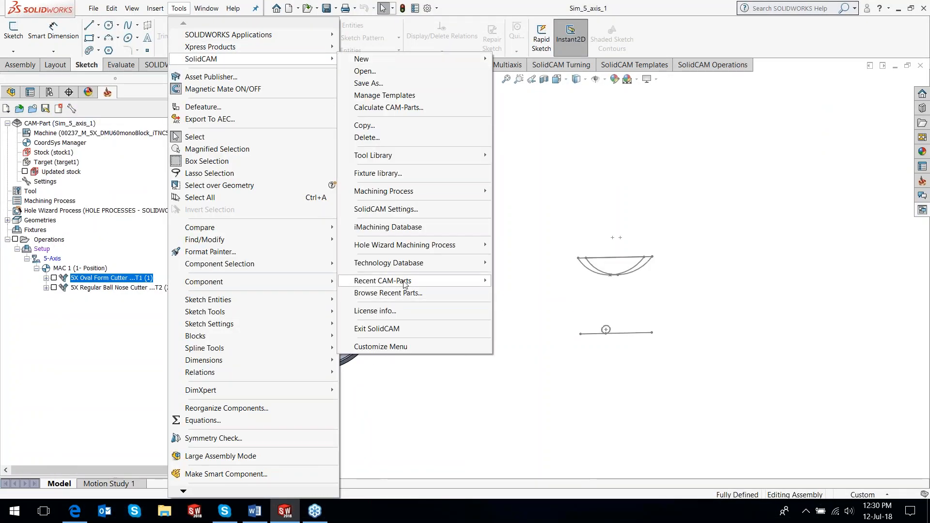
mouse_move(404, 284)
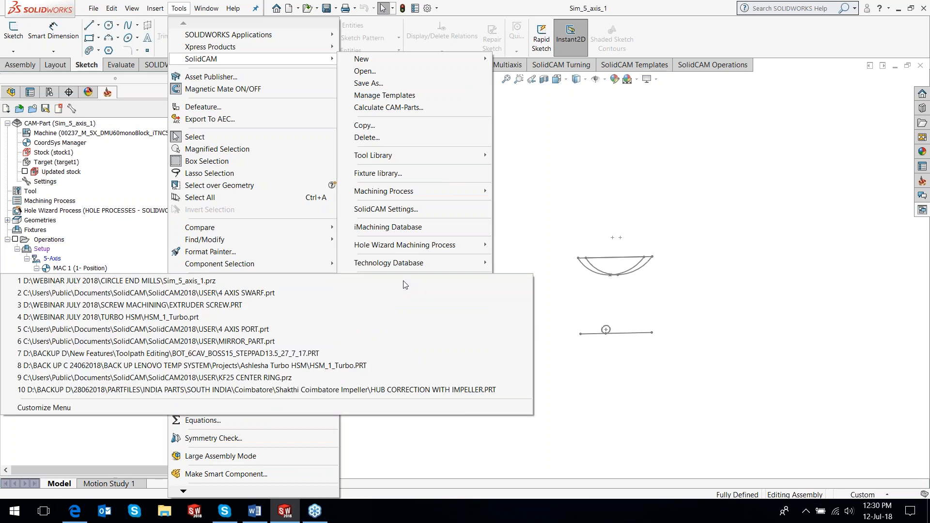
left_click(239, 329)
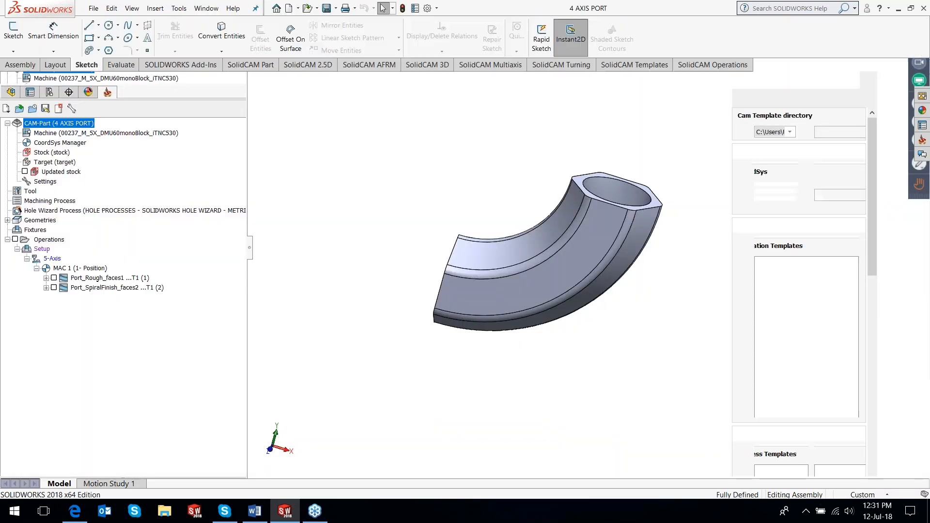
left_click(563, 82)
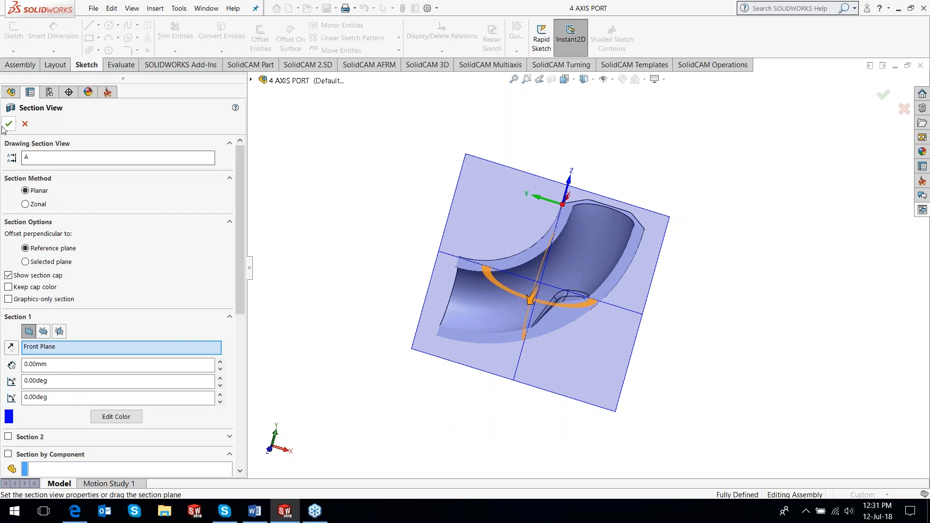
left_click(8, 124)
Step: Review the tool axis control settings of the Port_Rough_faces1 operation and exit it without saving
left_click(120, 280)
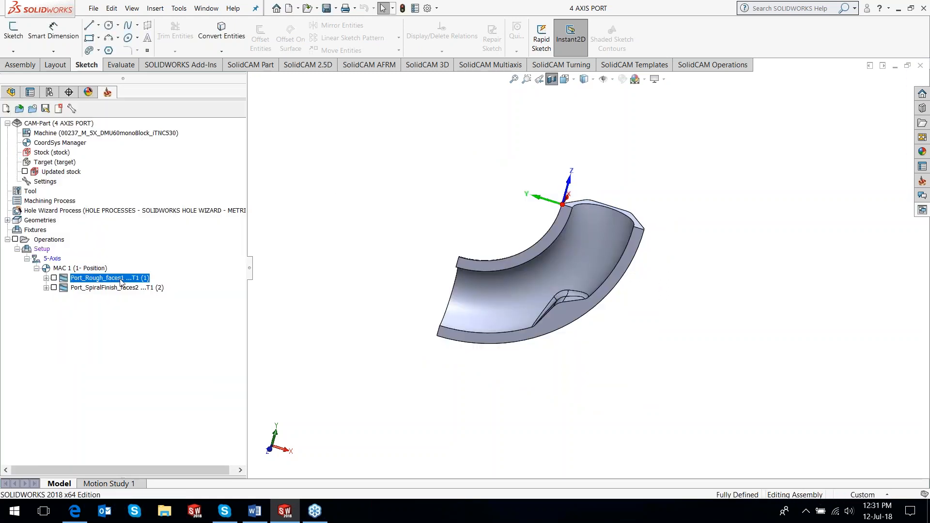
double_click(121, 283)
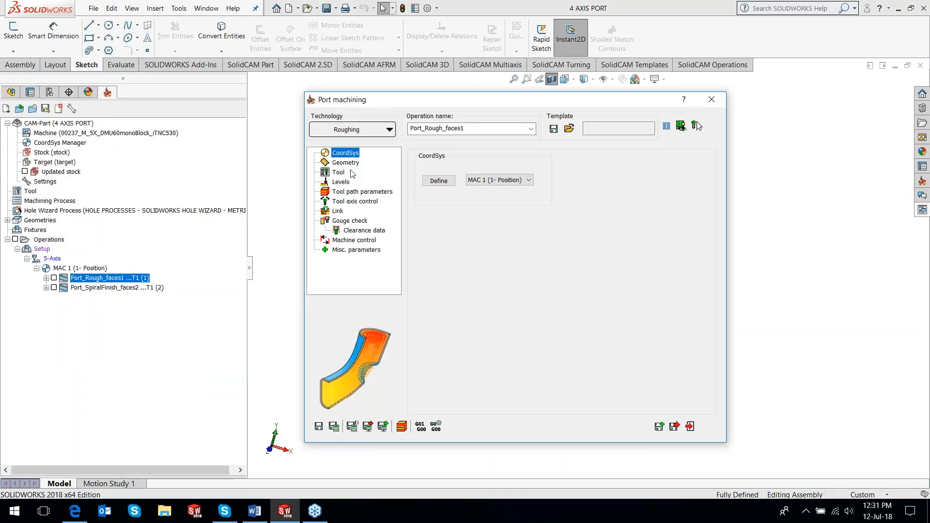
left_click(345, 201)
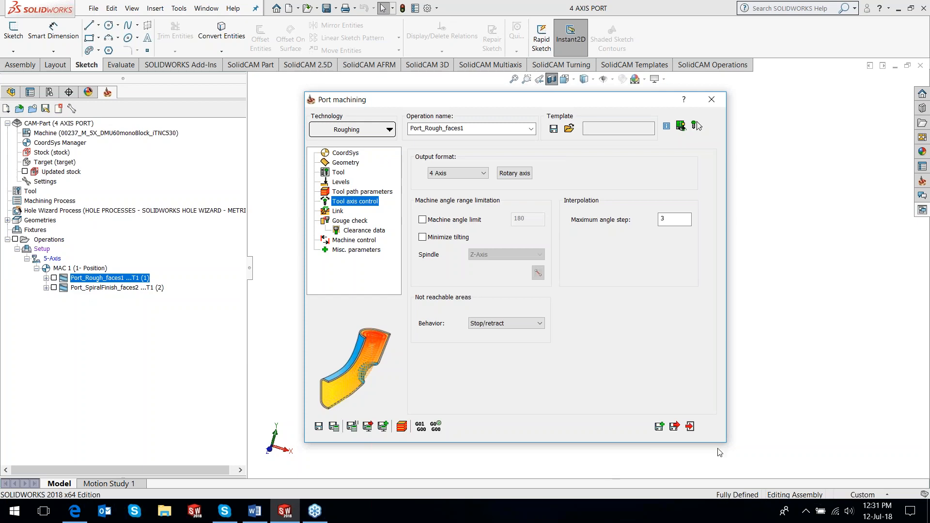
left_click(690, 426)
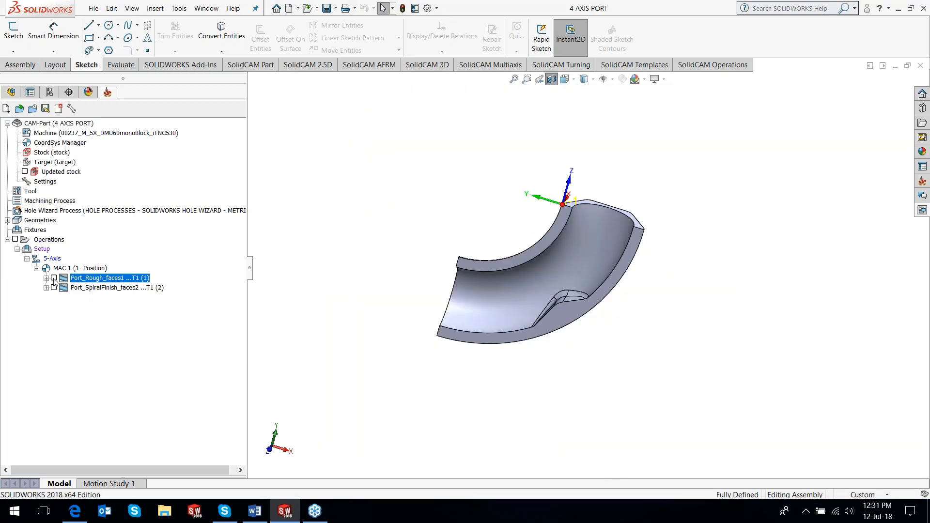
Step: Inspect the Port_Rough_faces1 toolpath inside the sectioned port in the Front view, and hide it again
middle_click_drag(691, 359, 540, 289)
scroll(539, 288, "down", 4)
scroll(538, 289, "up", 2)
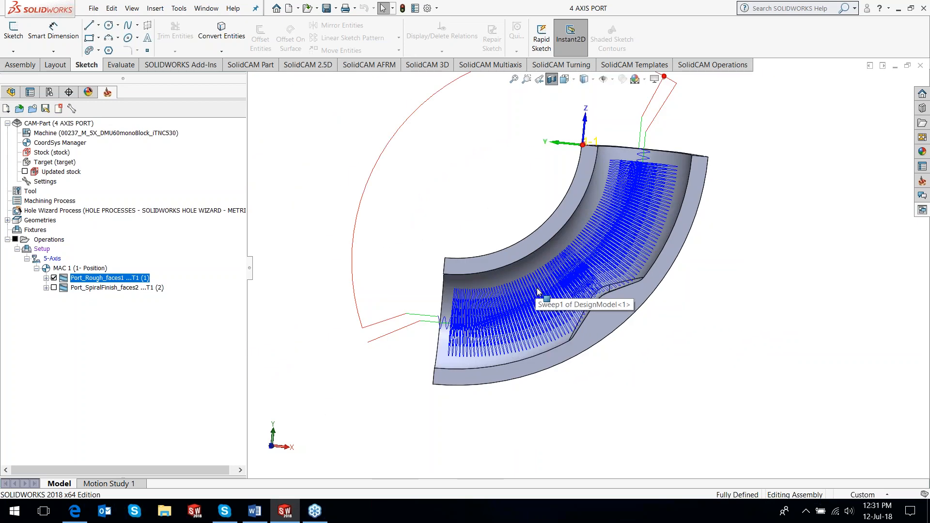
key("space")
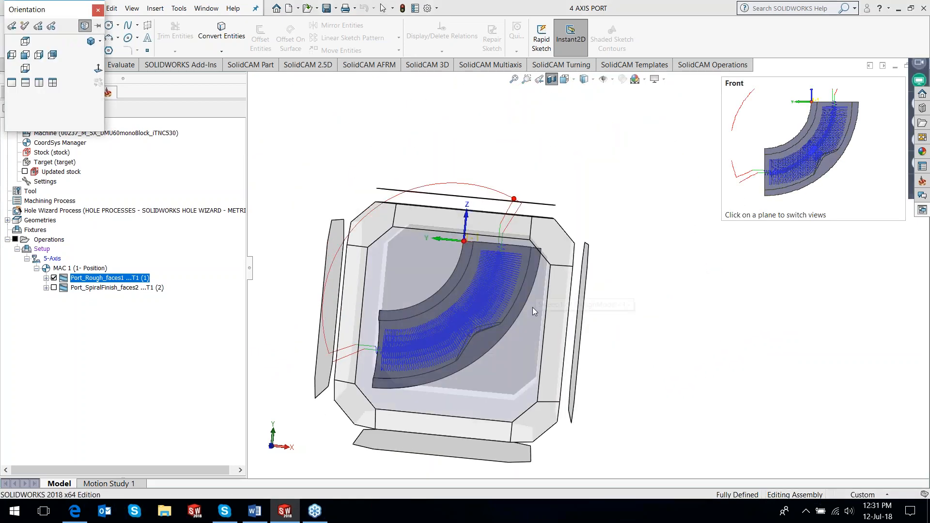
left_click(533, 307)
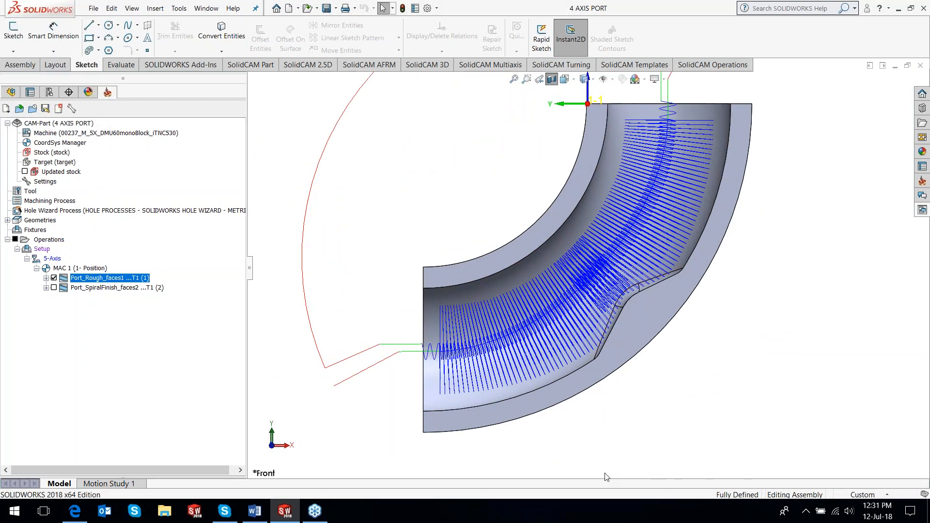
left_click(53, 279)
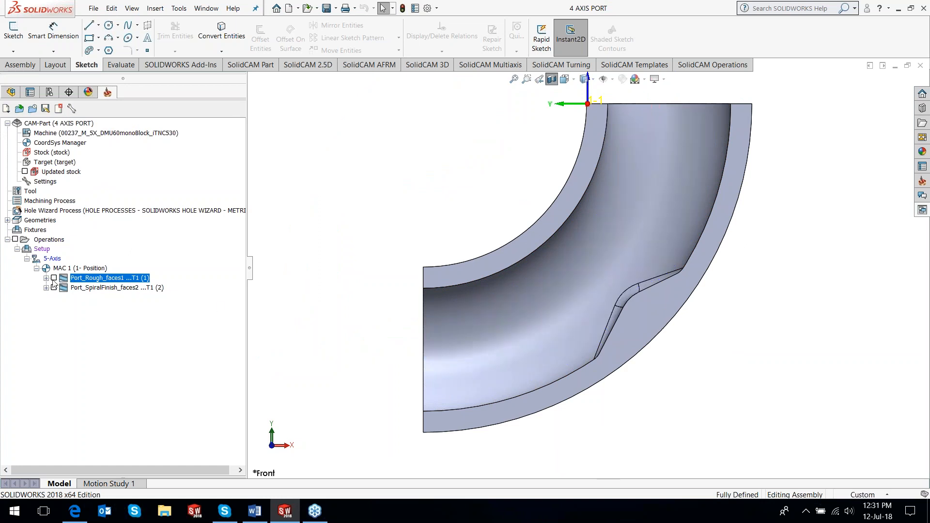
Step: Show the Port_SpiralFinish_faces2 toolpath and inspect it inside the sectioned port
left_click(53, 288)
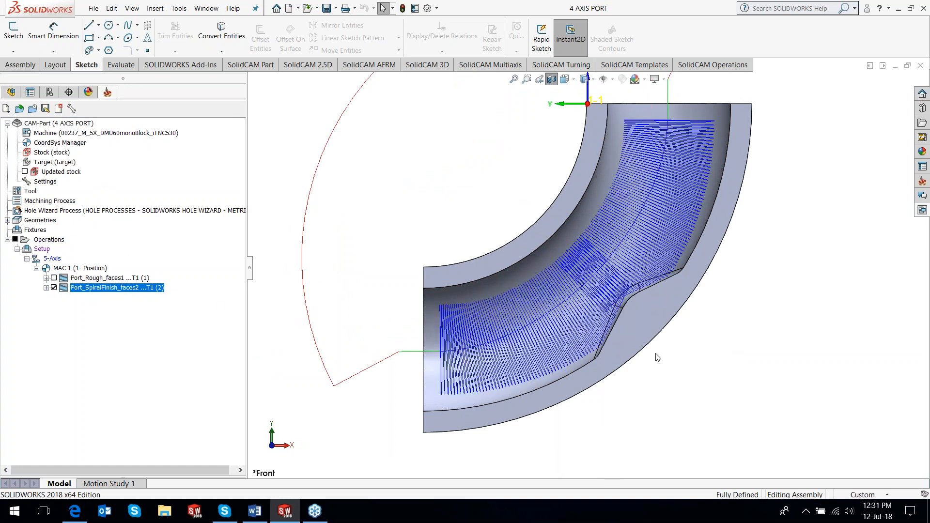
scroll(655, 356, "up", 3)
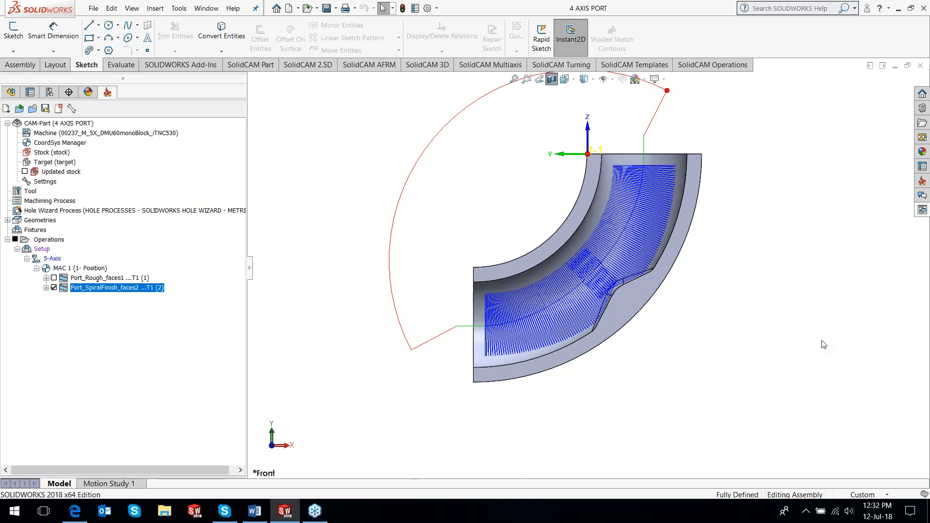
scroll(731, 293, "up", 3)
scroll(730, 305, "down", 2)
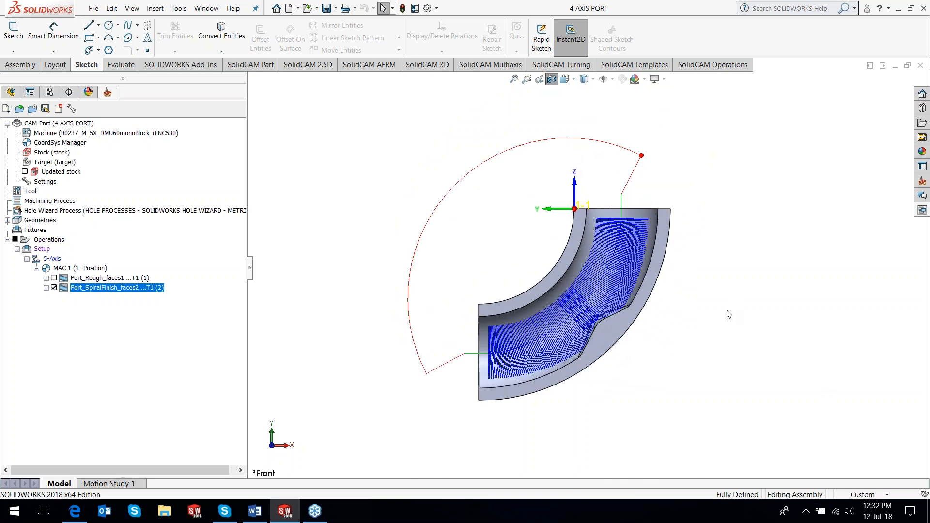
scroll(596, 335, "down", 2)
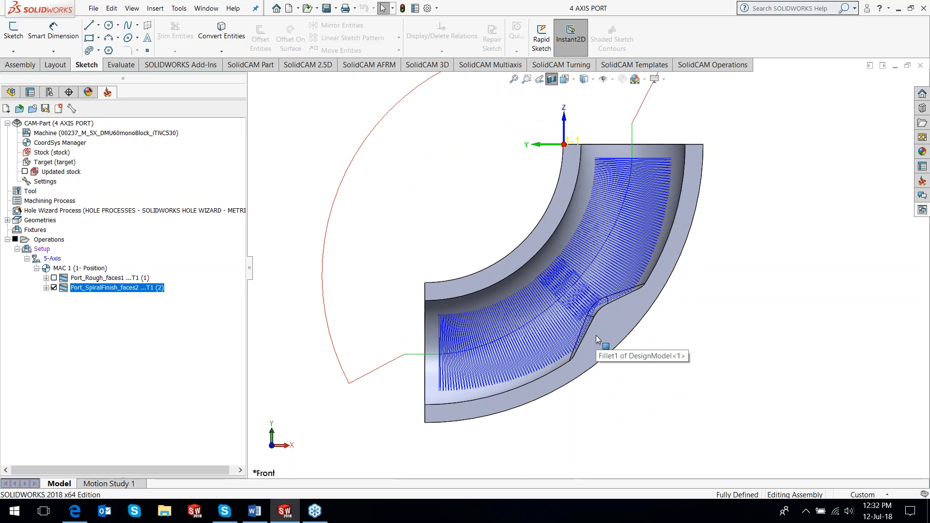
Step: Open the recent CAM-Part MIRROR_PART.prt
left_click(184, 8)
mouse_move(218, 58)
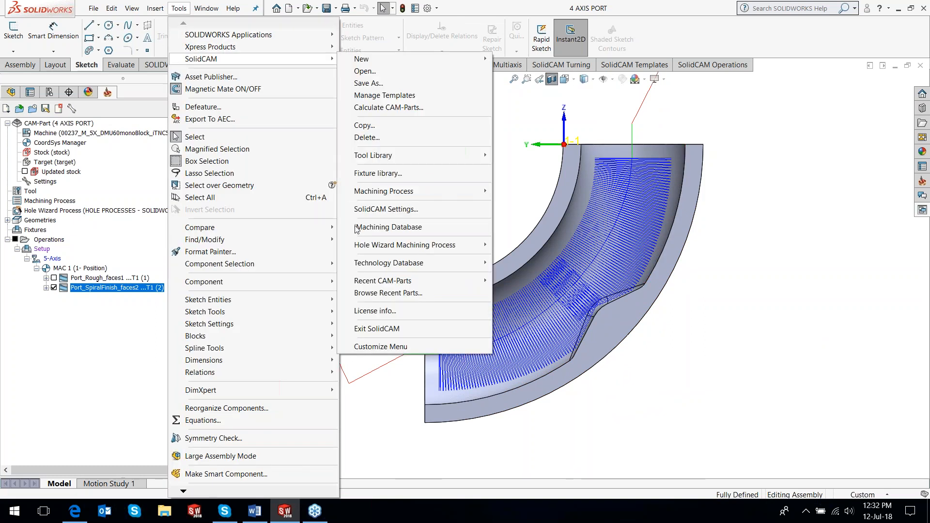
mouse_move(358, 281)
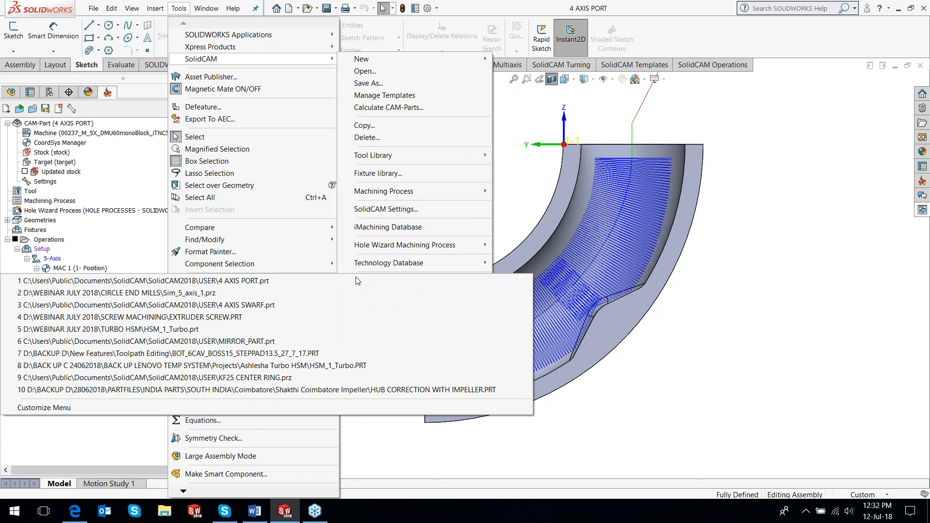
left_click(260, 342)
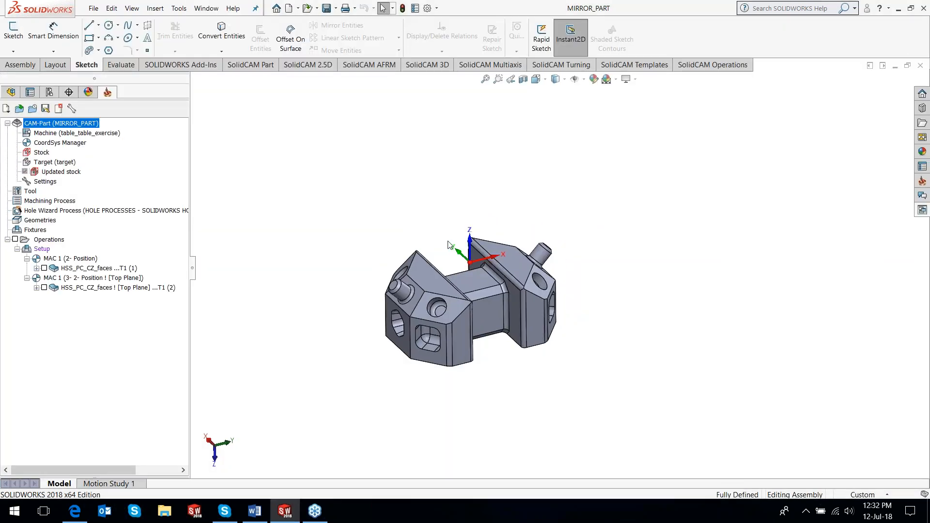
Step: Delete the existing mirrored operation HSS_PC_CZ_faces ! [Top Plane]
scroll(449, 244, "down", 4)
left_click(115, 288)
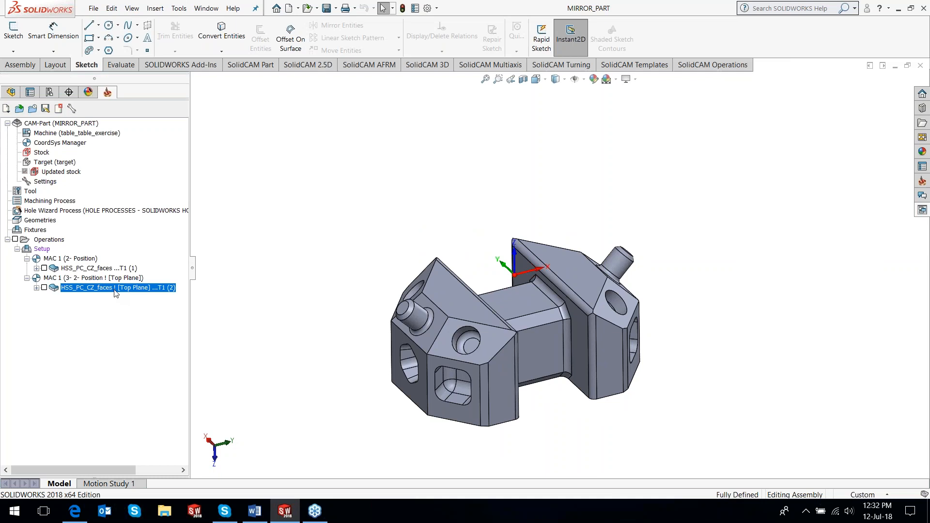
right_click(115, 291)
left_click(164, 461)
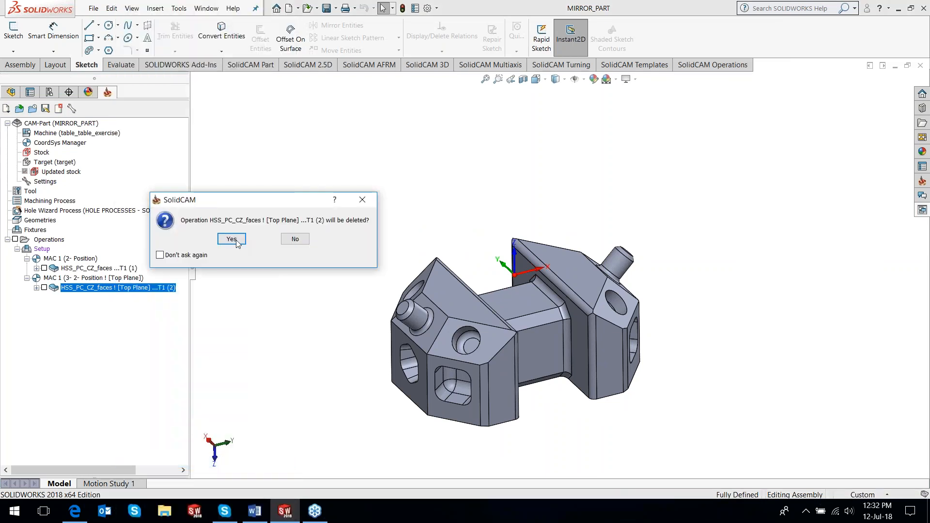
left_click(235, 240)
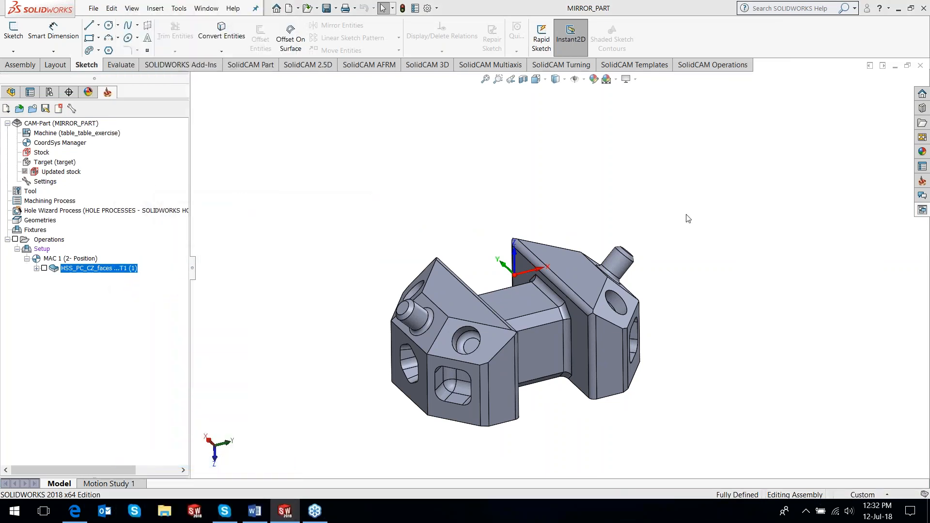
Step: Show the toolpath of the remaining HSS_PC_CZ_faces operation around the cylindrical boss
scroll(653, 289, "up", 1)
scroll(568, 317, "down", 1)
mouse_move(568, 318)
middle_mouse_down()
mouse_move(541, 313)
mouse_move(566, 313)
middle_mouse_up()
scroll(484, 295, "down", 2)
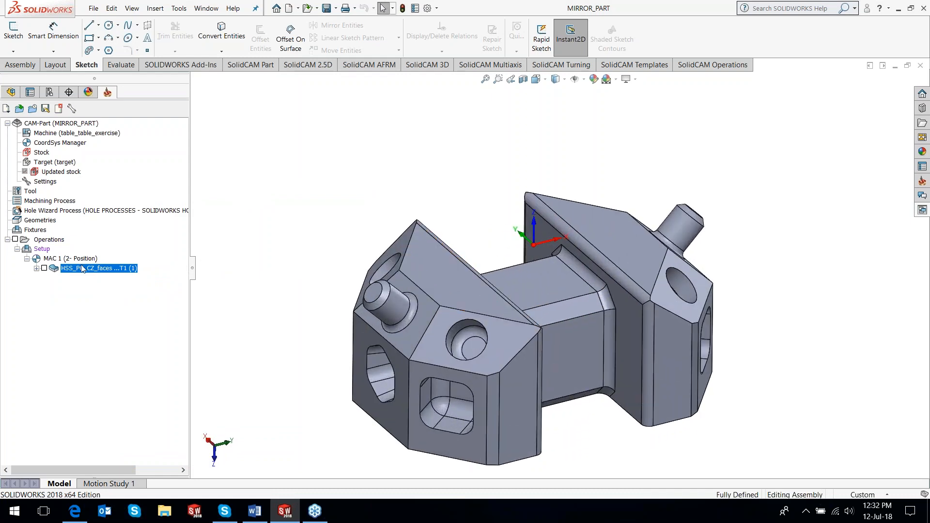
left_click(44, 269)
middle_click_drag(494, 300, 486, 300)
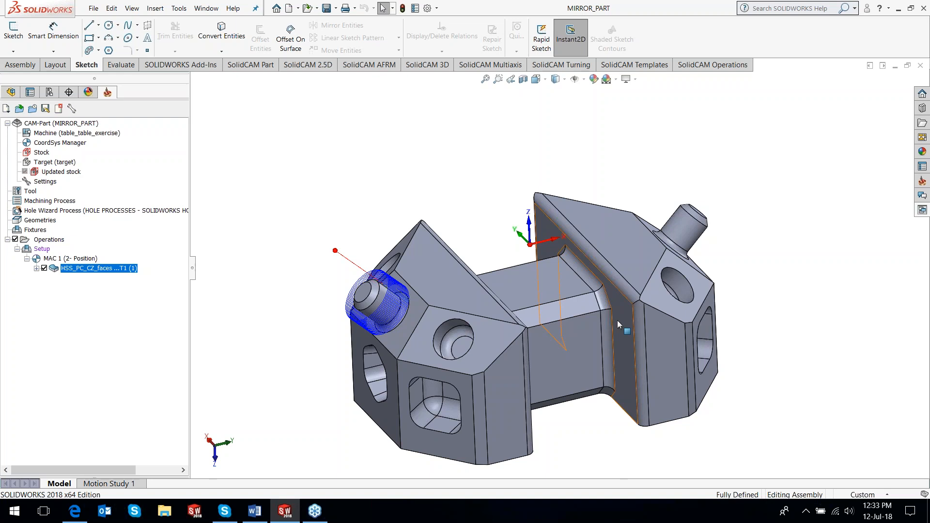
Step: Start mirroring the HSS_PC_CZ_faces operation and choose MAC 1 (1- Position) as the mirror reference
right_click(112, 274)
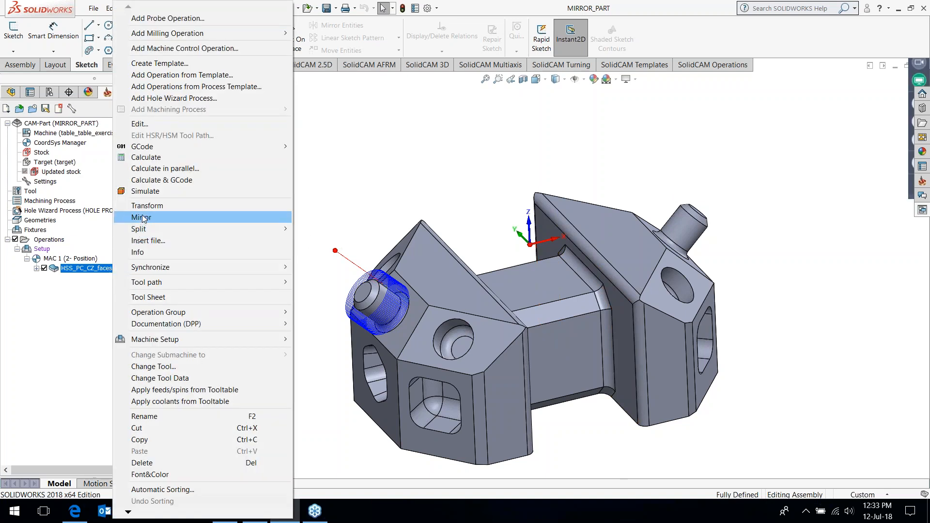
left_click(144, 218)
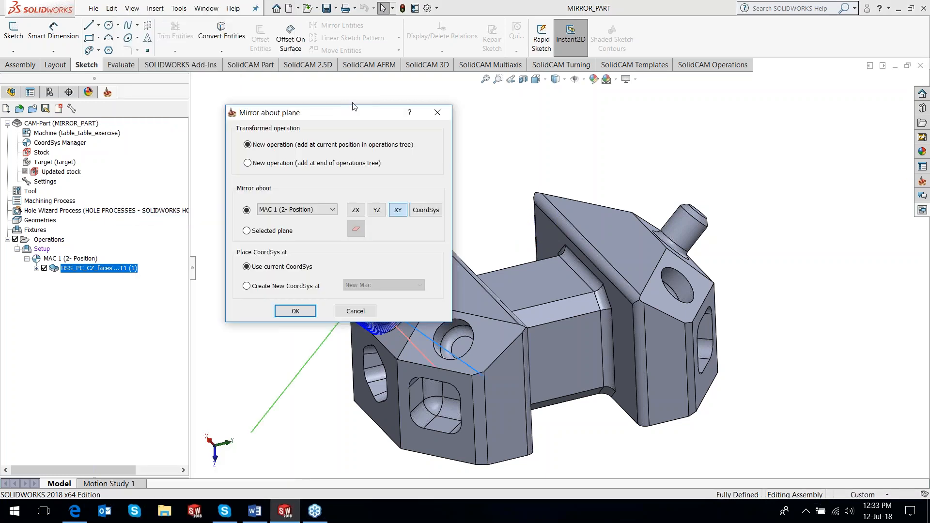
left_click_drag(347, 116, 353, 96)
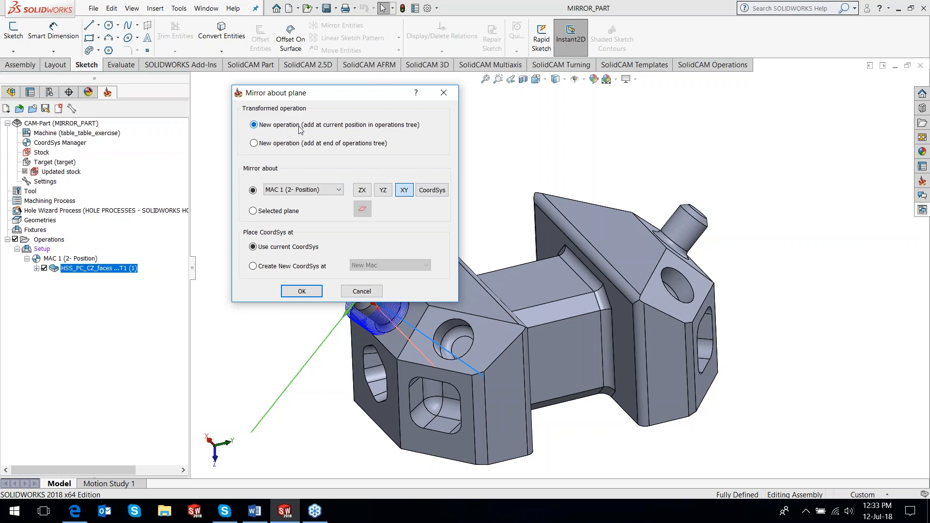
left_click(292, 190)
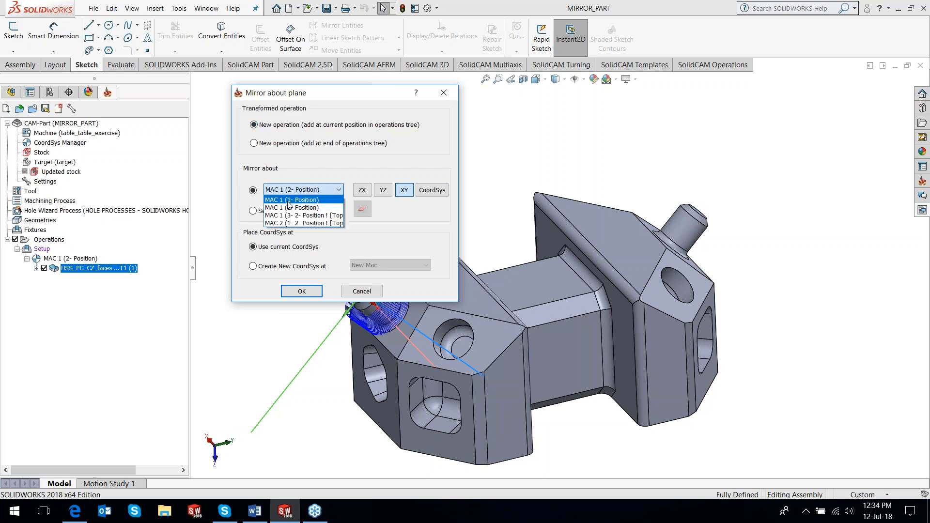
left_click(289, 201)
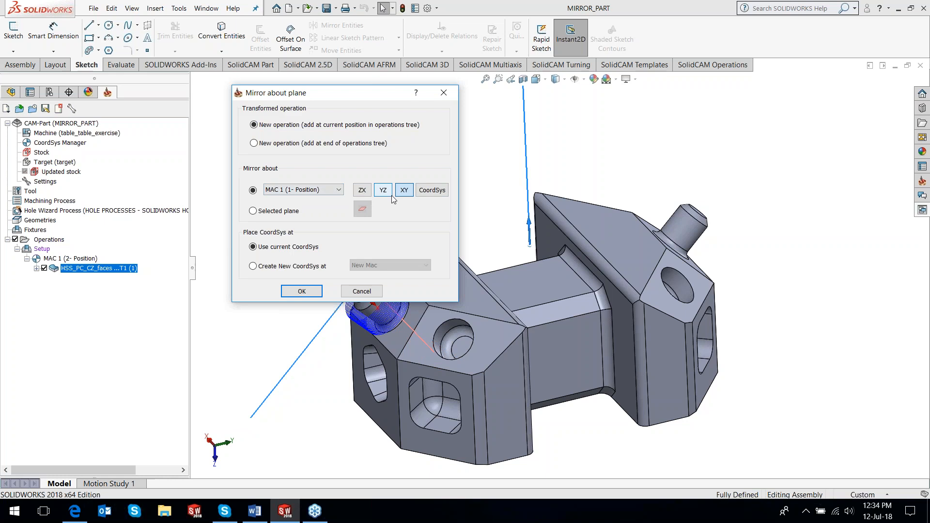
Step: Switch the mirror reference to a selected plane and pick the assembly's Top Plane
left_click(11, 92)
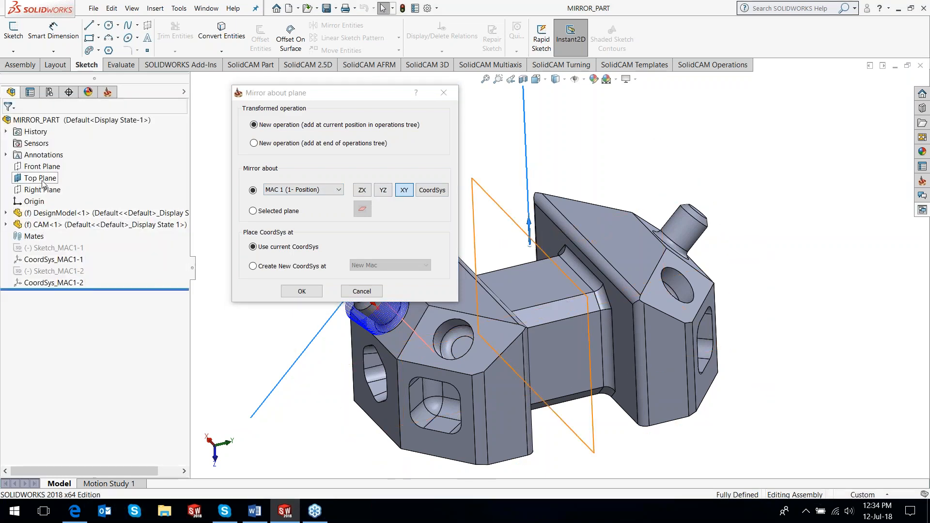
left_click(290, 212)
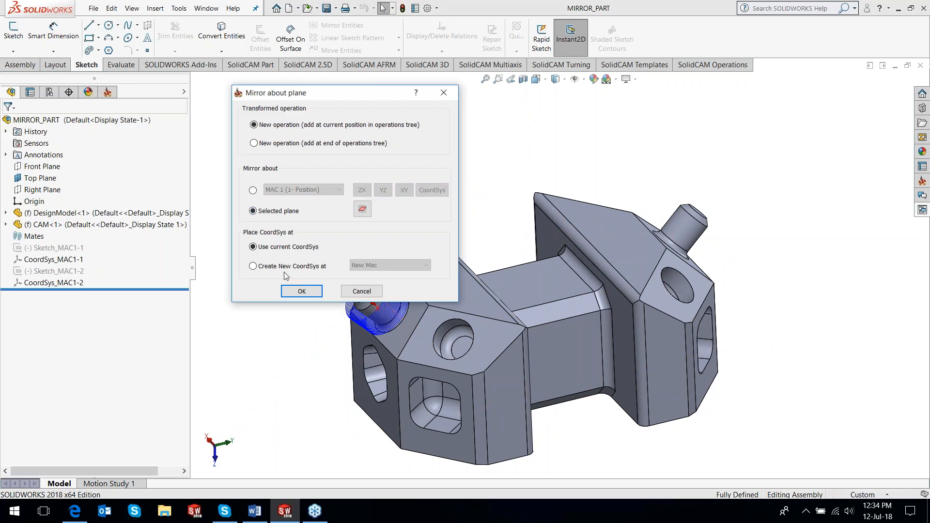
left_click(362, 209)
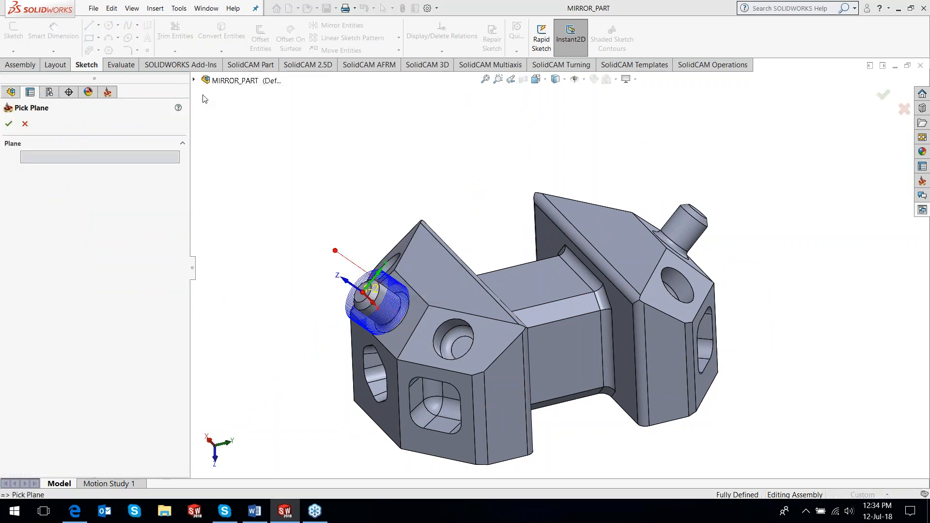
left_click(193, 80)
left_click(239, 139)
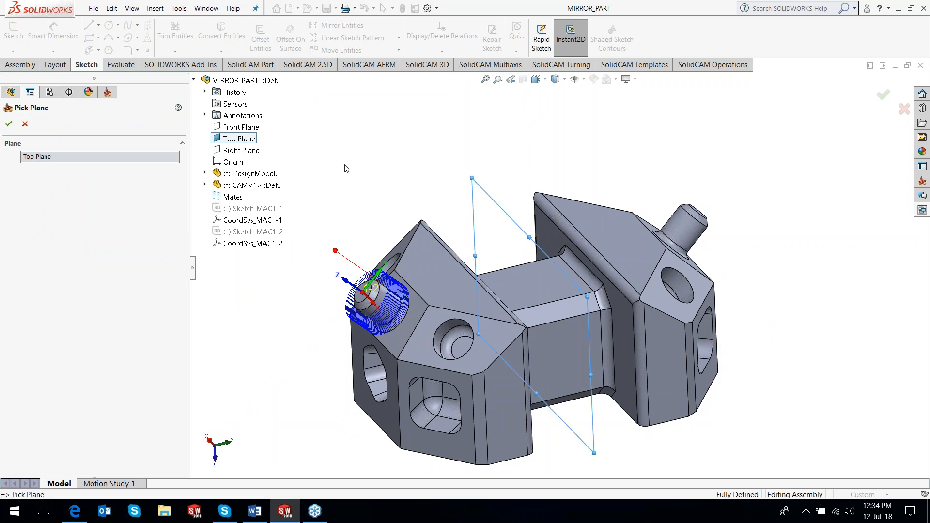
left_click(9, 125)
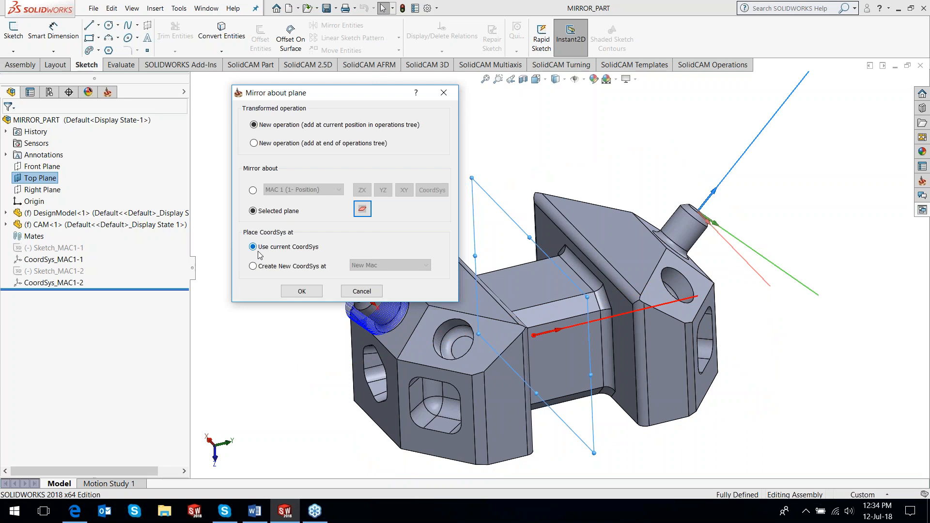
Step: Check the previewed coordinate system on the opposite boss and create the mirrored operation using the current CoordSys
middle_click_drag(722, 240, 692, 256)
scroll(593, 278, "up", 5)
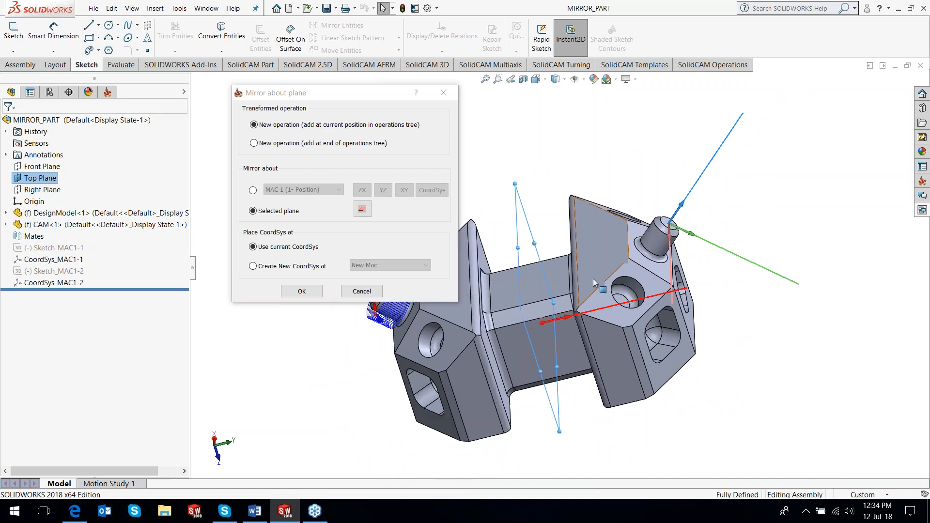
scroll(514, 274, "down", 3)
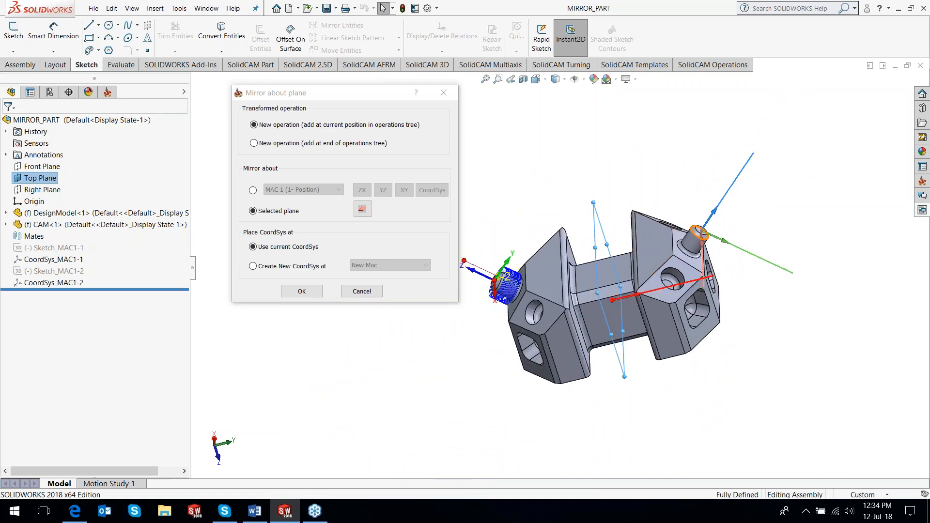
scroll(514, 273, "down", 2)
scroll(619, 292, "down", 3)
middle_click_drag(620, 291, 640, 318)
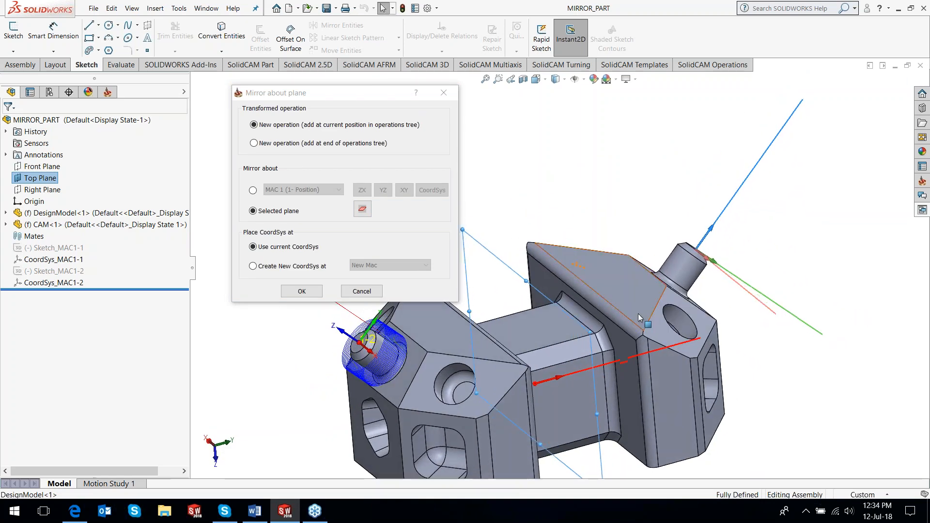
scroll(639, 318, "up", 3)
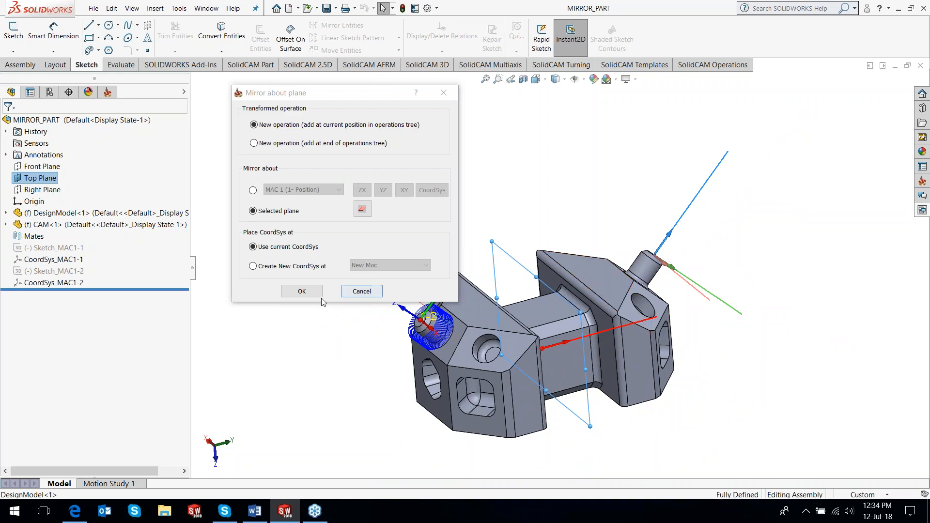
left_click(302, 292)
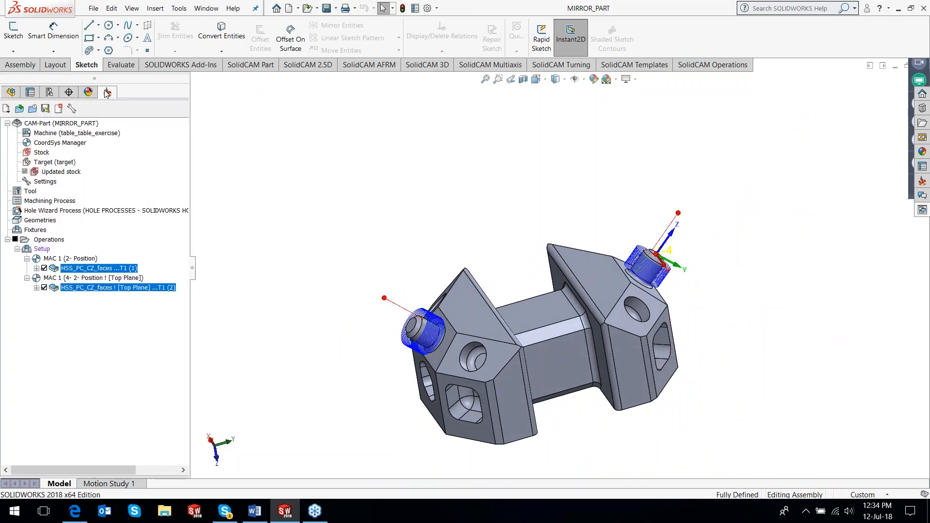
Step: Inspect the original and mirrored toolpaths on both bosses, and hide them
middle_click_drag(518, 209, 602, 291)
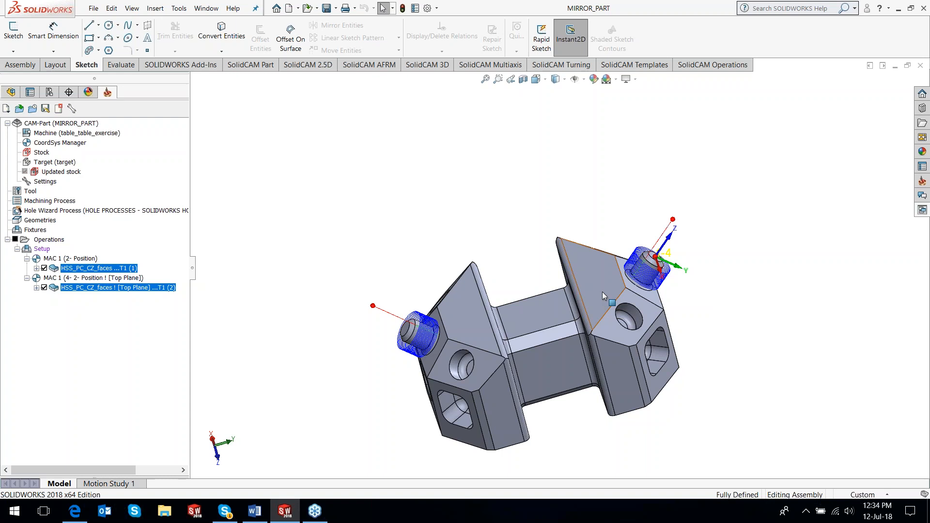
scroll(458, 351, "down", 2)
middle_click_drag(459, 346, 485, 341)
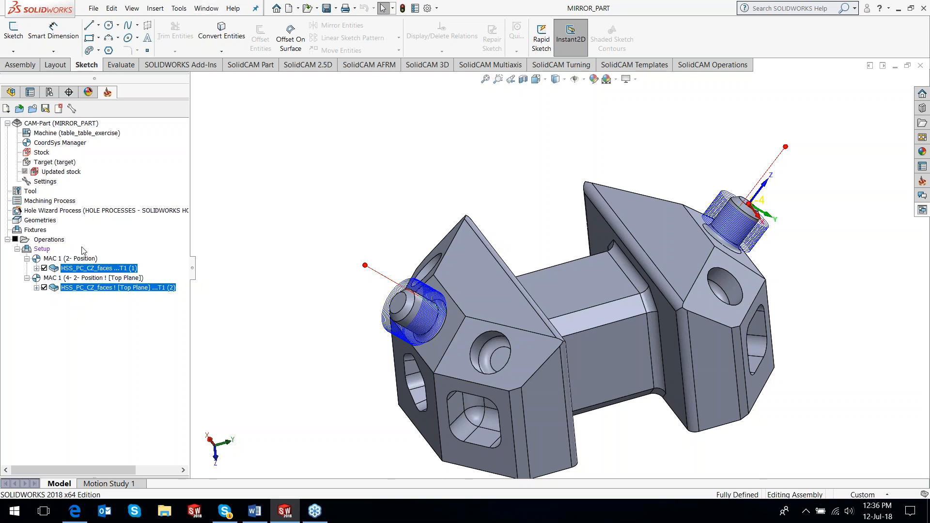
left_click(44, 268)
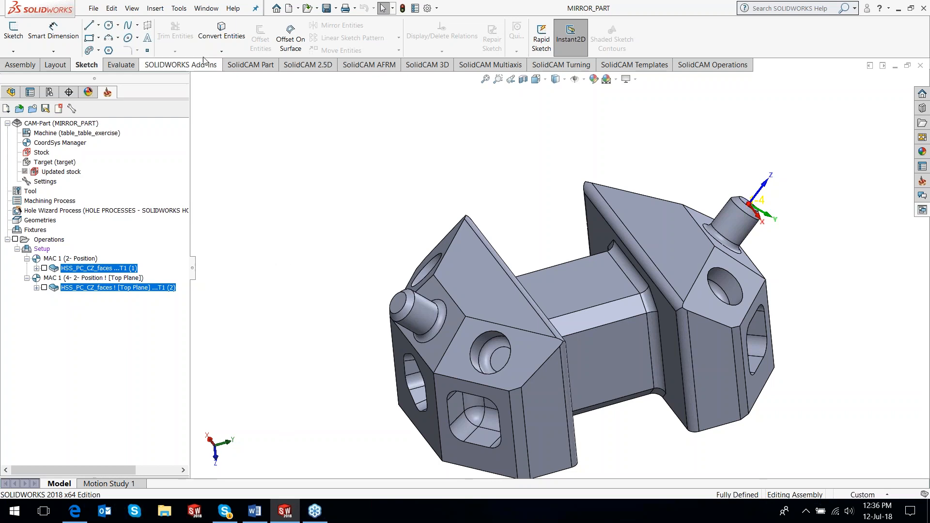
Step: Open the recent CAM-Part HSM_1_Turbo.prt and dismiss the Drag & Drop Templates pane
left_click(180, 10)
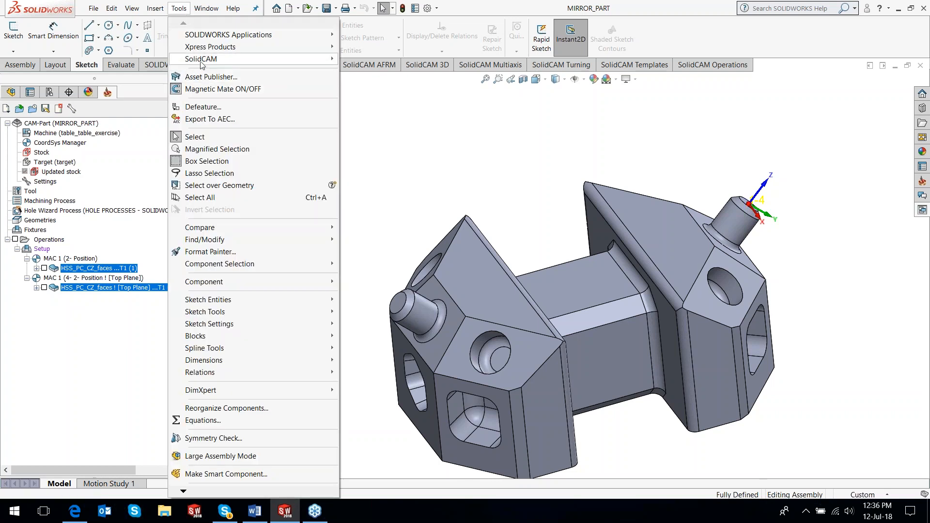
mouse_move(194, 59)
mouse_move(371, 281)
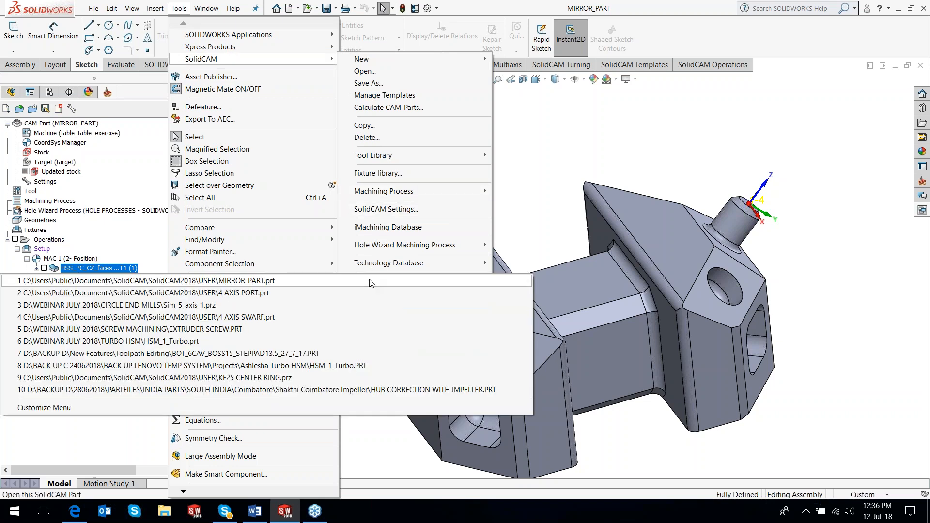
left_click(242, 342)
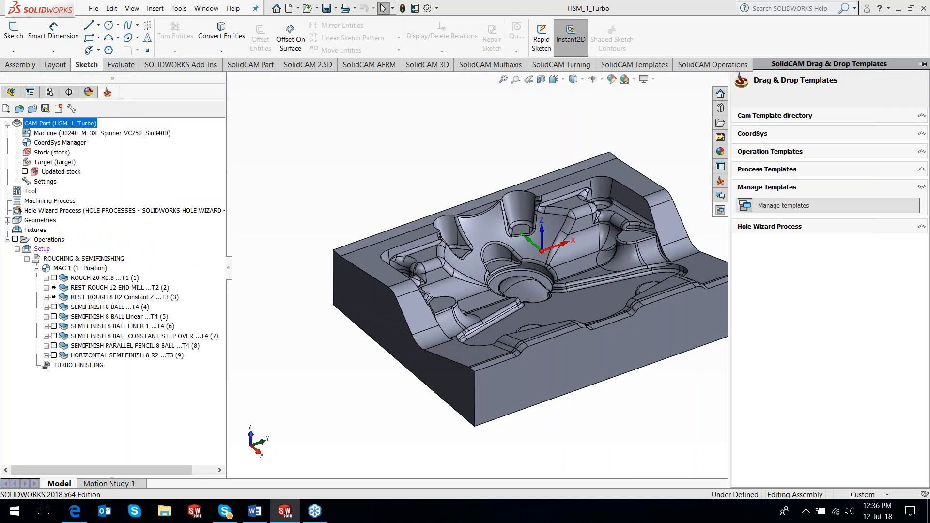
left_click(686, 110)
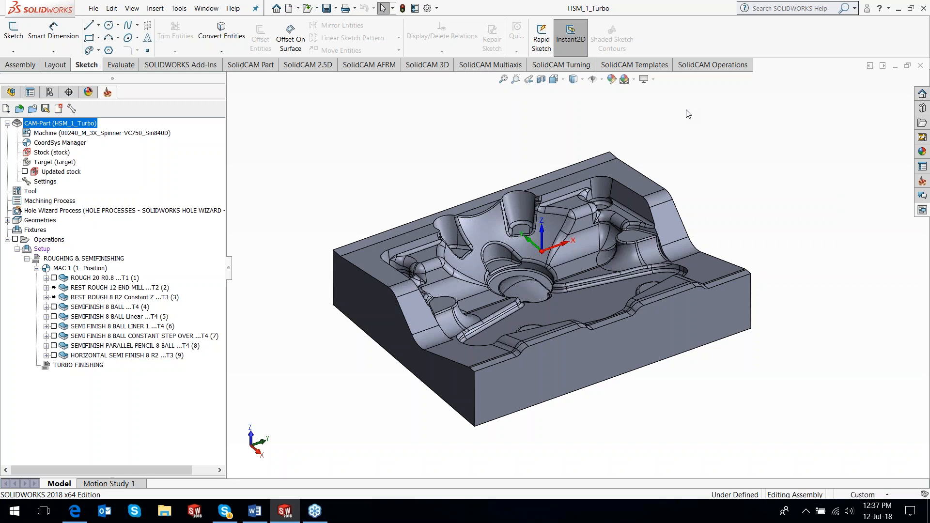
Step: Redefine the stock as a 3D Model based on the mold solid with a model offset of 10
right_click(48, 153)
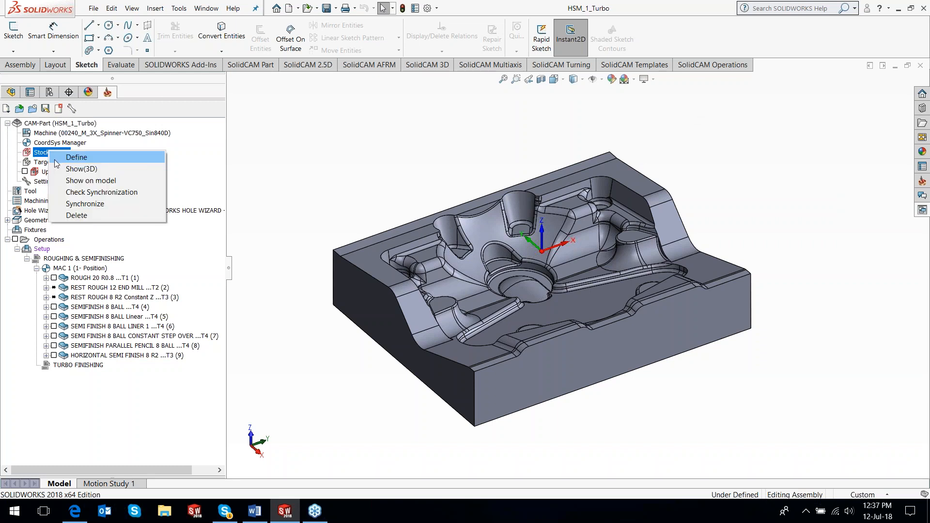
left_click(57, 158)
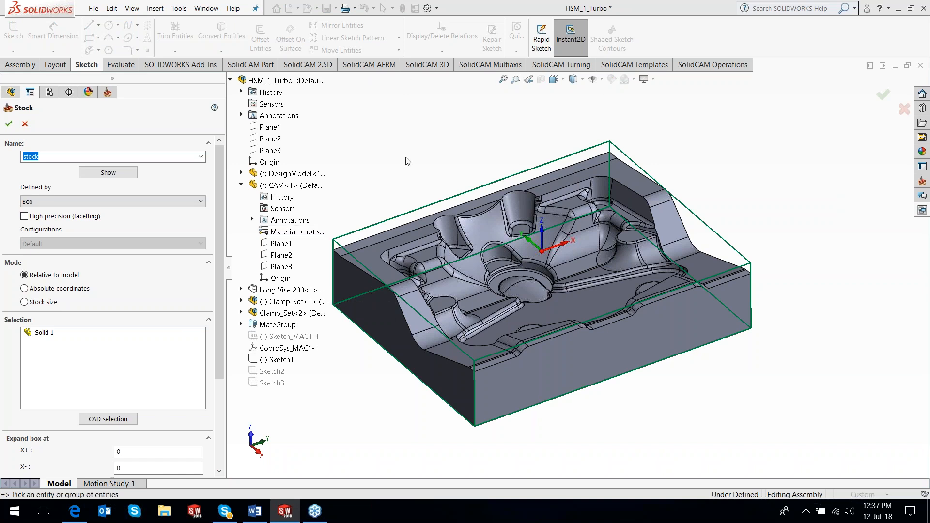
left_click(230, 82)
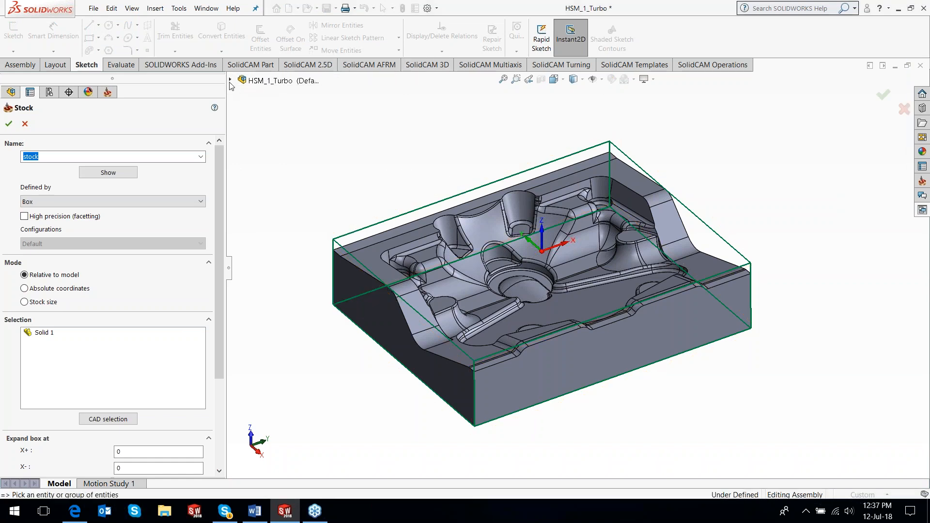
left_click(96, 202)
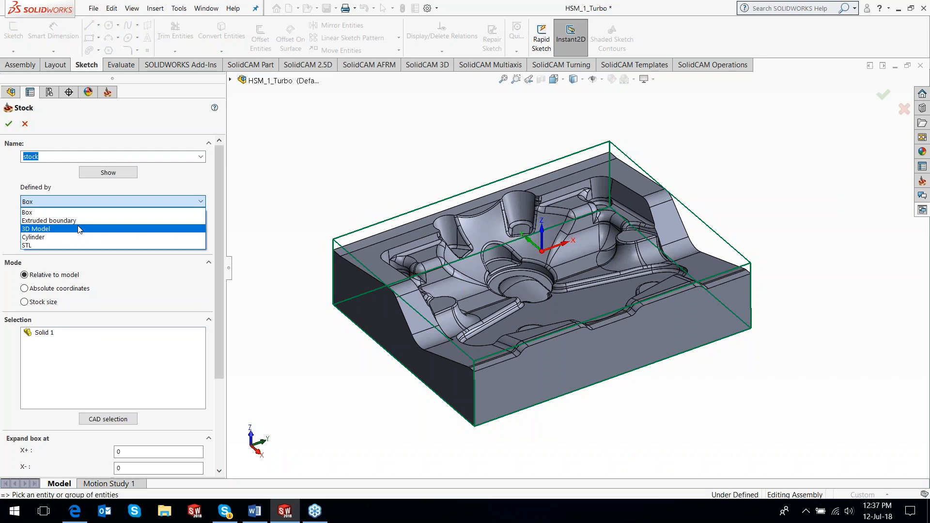
key("Escape")
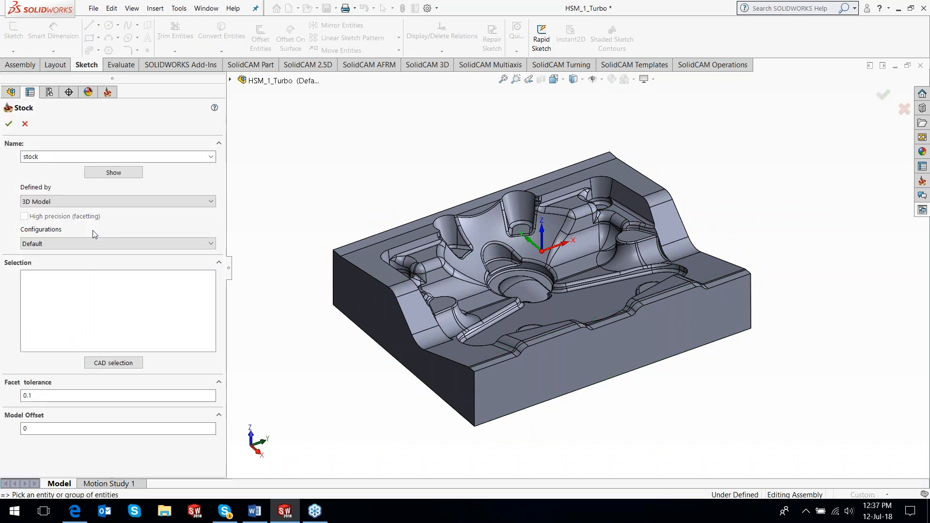
left_click(353, 339)
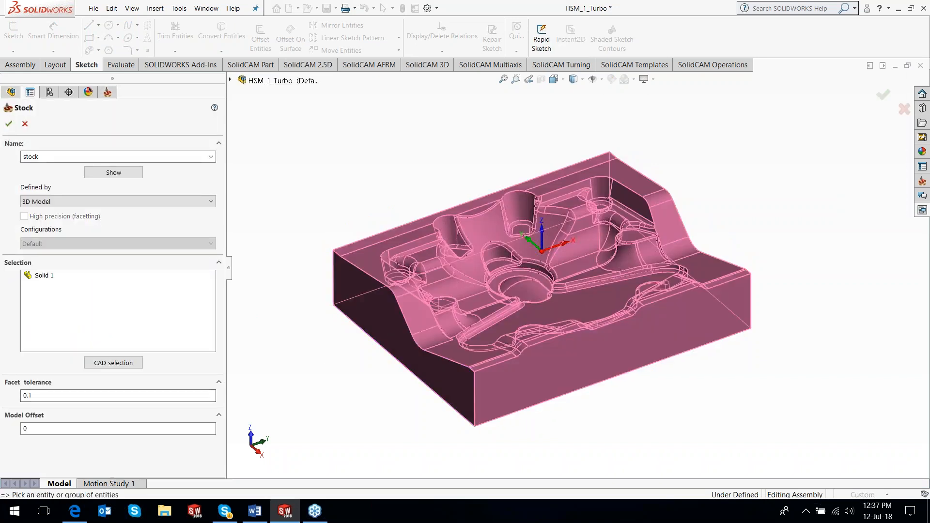
double_click(21, 429)
type("0")
left_click_drag(32, 429, 5, 430)
type("10")
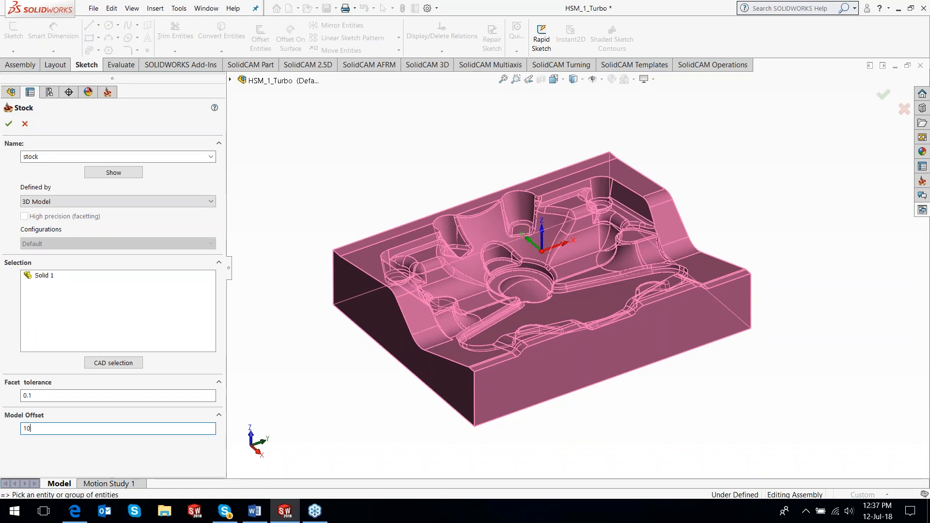
left_click(8, 123)
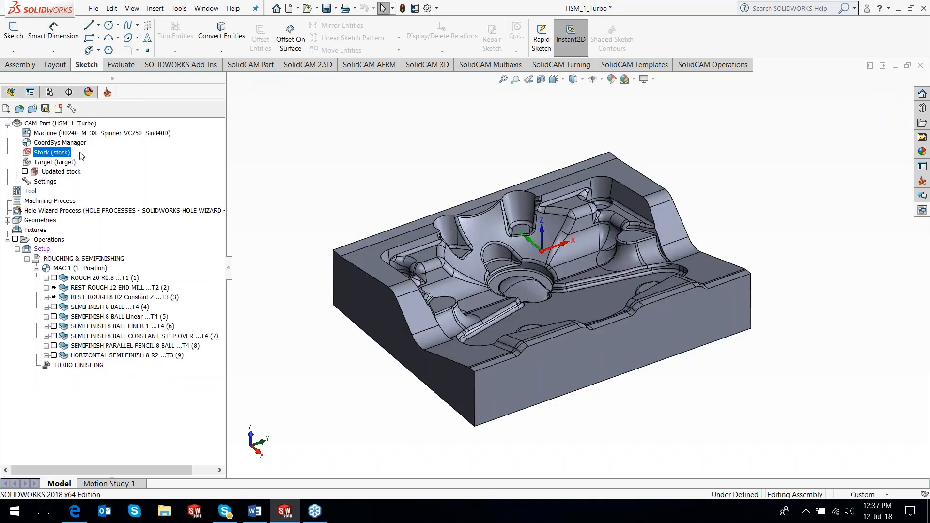
Step: Show the stock in 3D and inspect its offset shape in an enlarged preview window, closing it when done
right_click(64, 155)
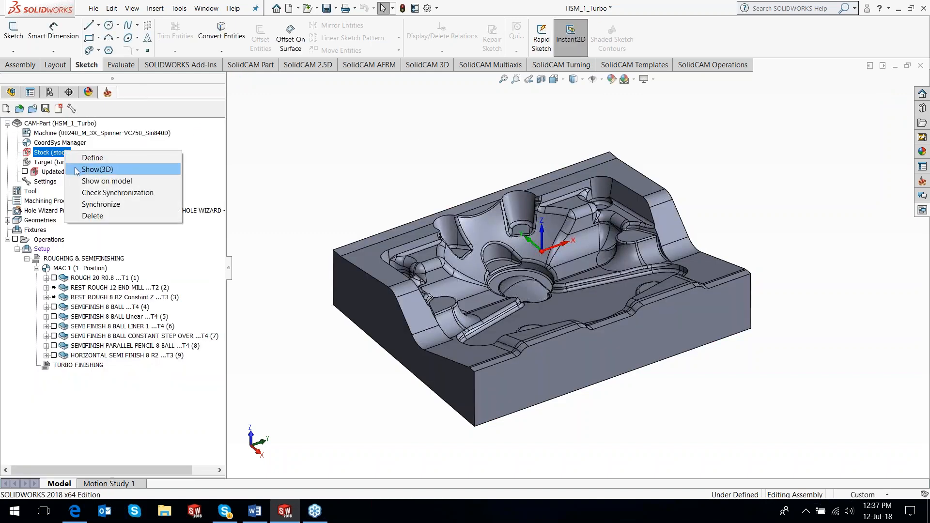
left_click(78, 170)
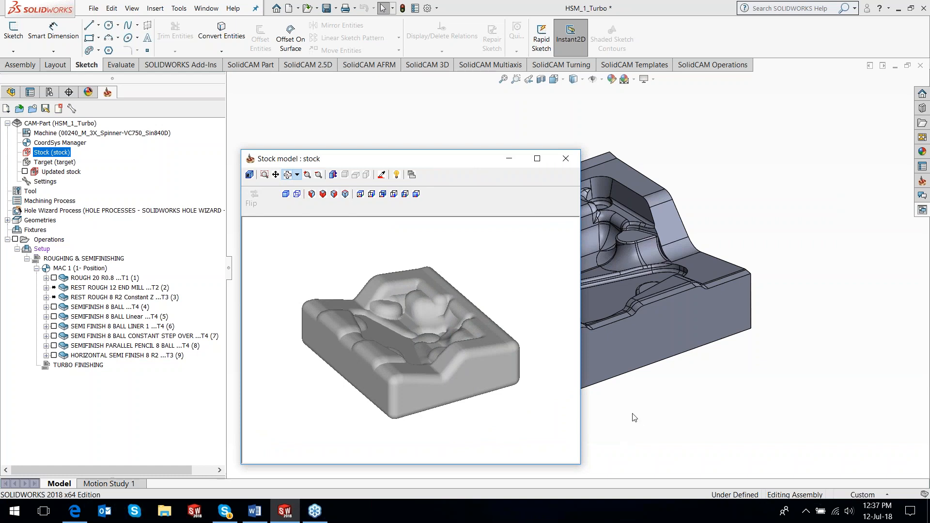
left_click_drag(580, 415, 718, 410)
mouse_move(478, 351)
left_mouse_down()
mouse_move(467, 366)
mouse_move(491, 344)
mouse_move(469, 350)
left_mouse_up()
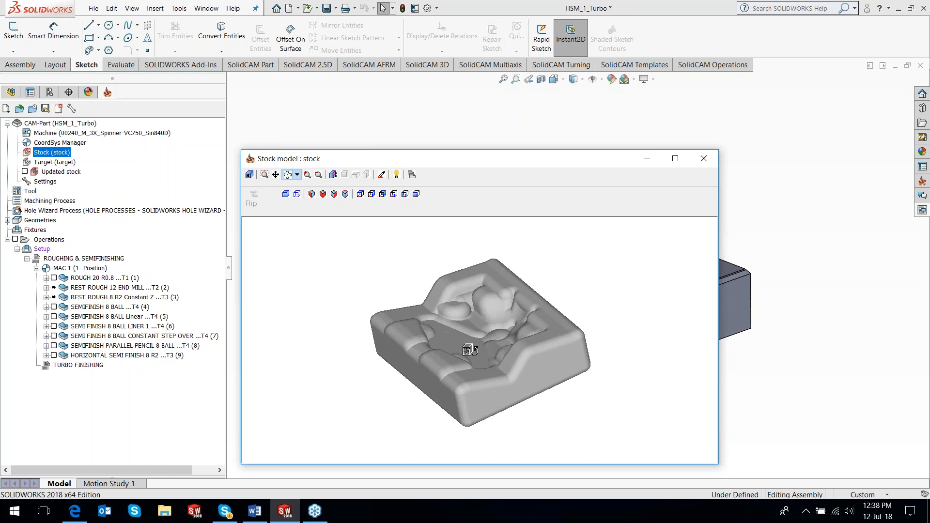
left_click(706, 162)
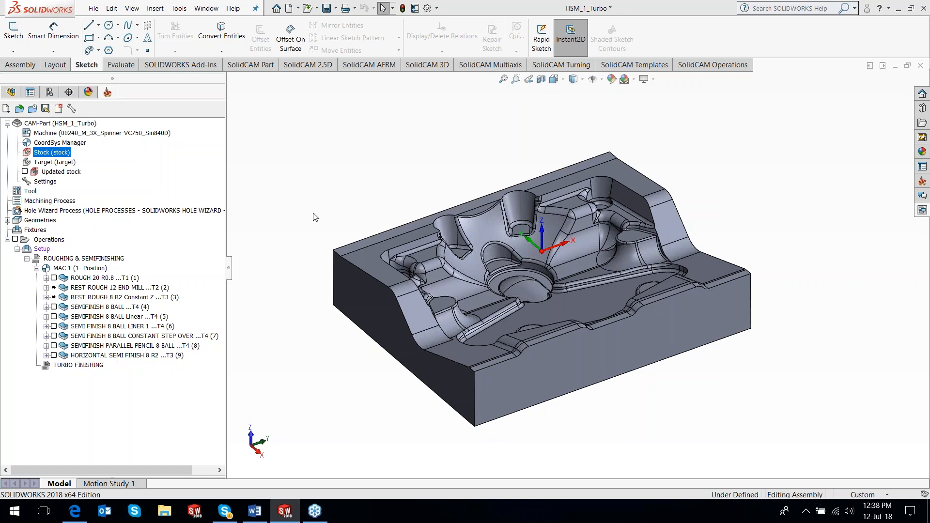
Step: In the ROUGH 20 R0.8 operation, enable editing passes using surfaces with overthickness 0 and axial overthickness 0
right_click(106, 281)
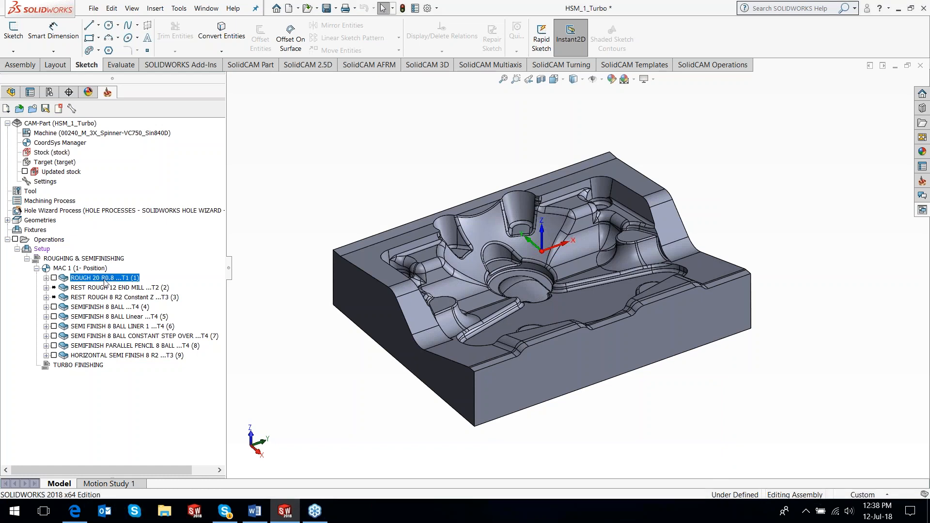
left_click(138, 124)
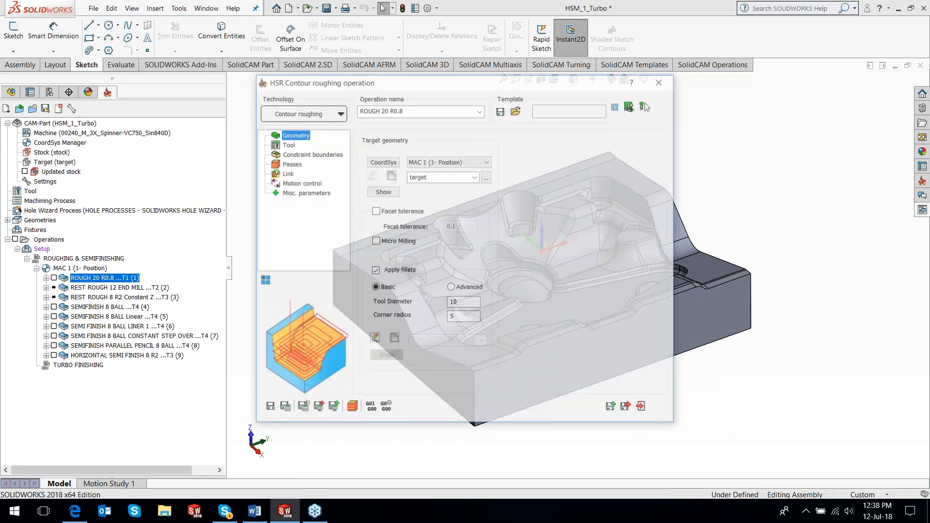
left_click(291, 164)
left_click(486, 140)
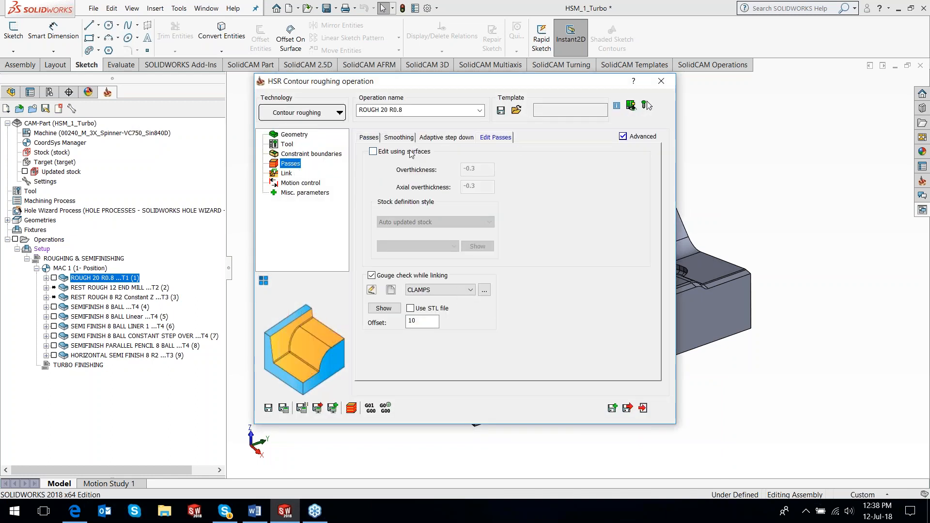
left_click(472, 168)
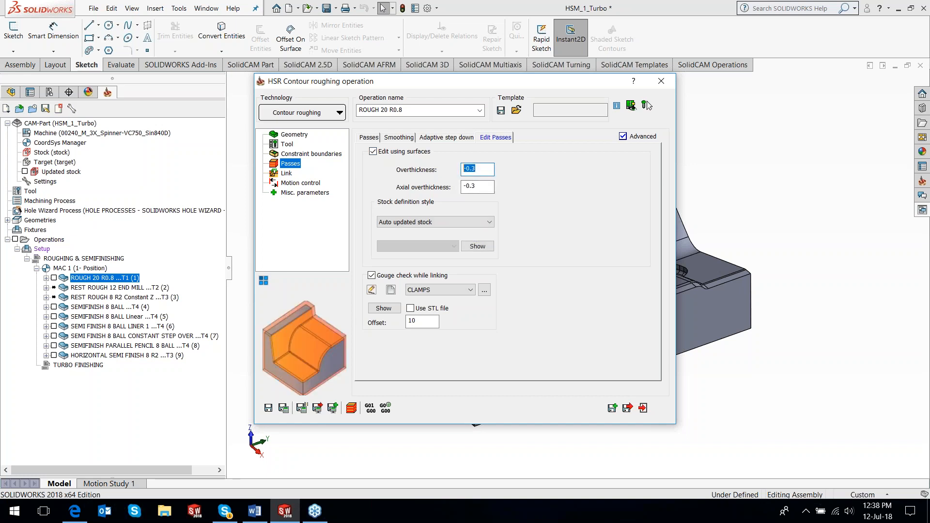
key("Num_Lock")
type("0")
key("Tab")
type("0")
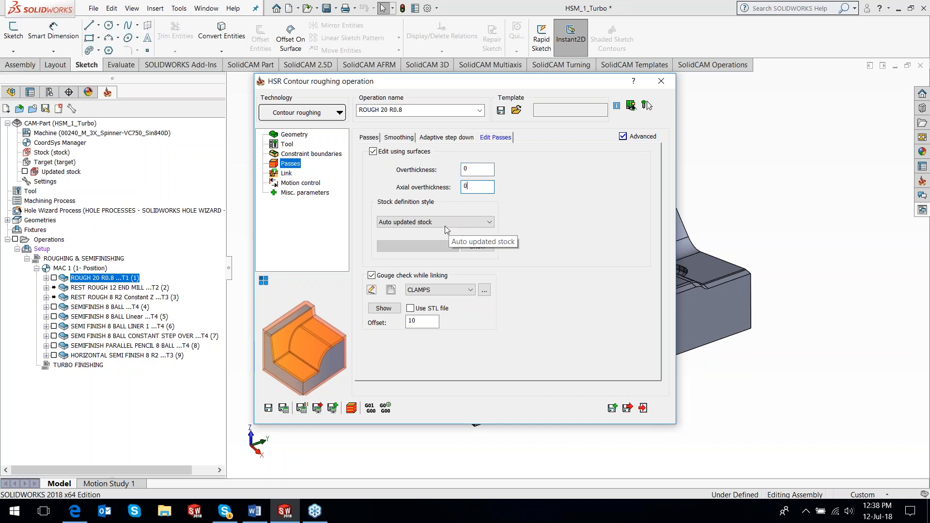
Step: Turn off gouge checking while linking, save the ROUGH 20 R0.8 operation and calculate its toolpath
left_click(372, 275)
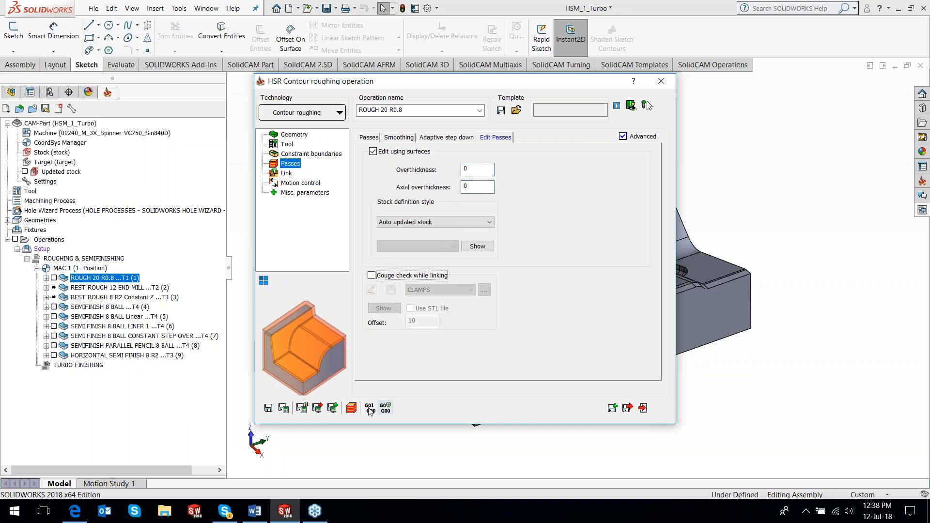
left_click(268, 408)
left_click(643, 408)
right_click(90, 278)
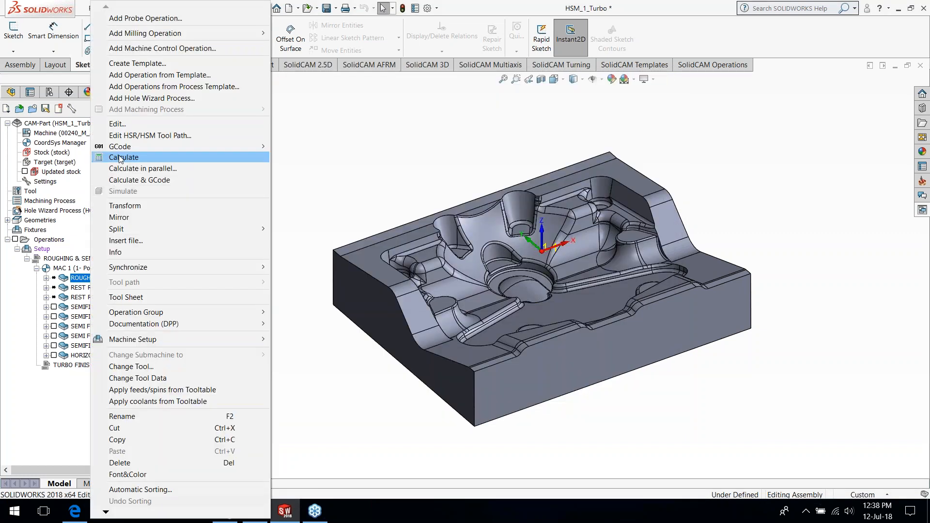
left_click(120, 157)
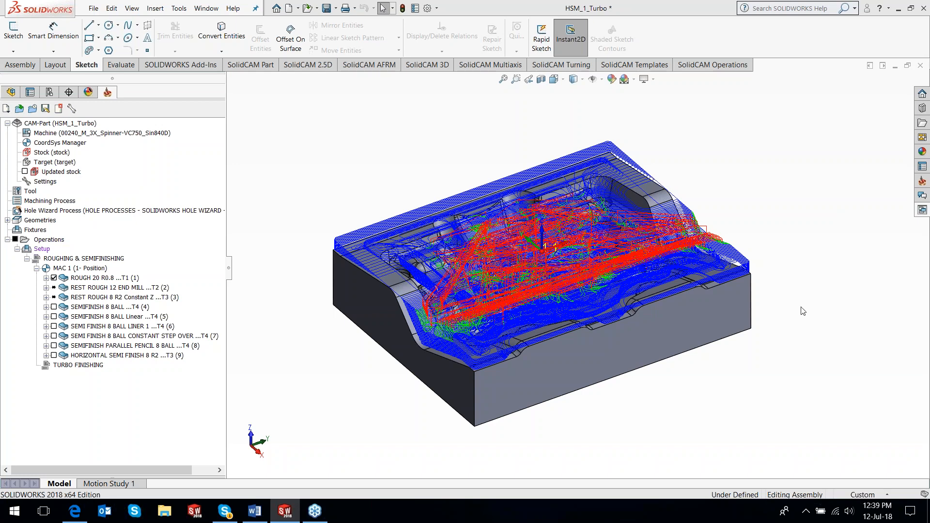
Step: Simulate the ROUGH 20 R0.8 toolpath in SolidVerify at a higher speed on the offset stock, and exit the simulation
middle_click_drag(804, 311, 803, 372)
right_click(91, 277)
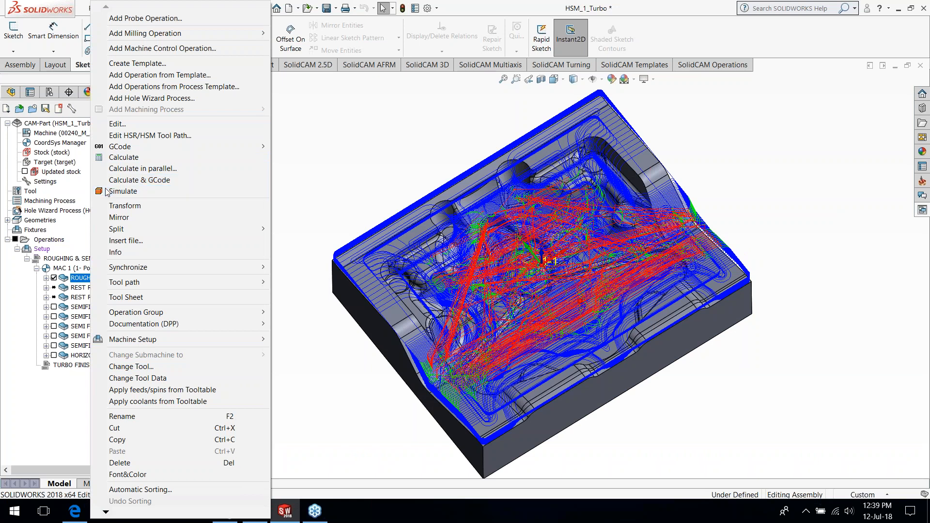
left_click(107, 192)
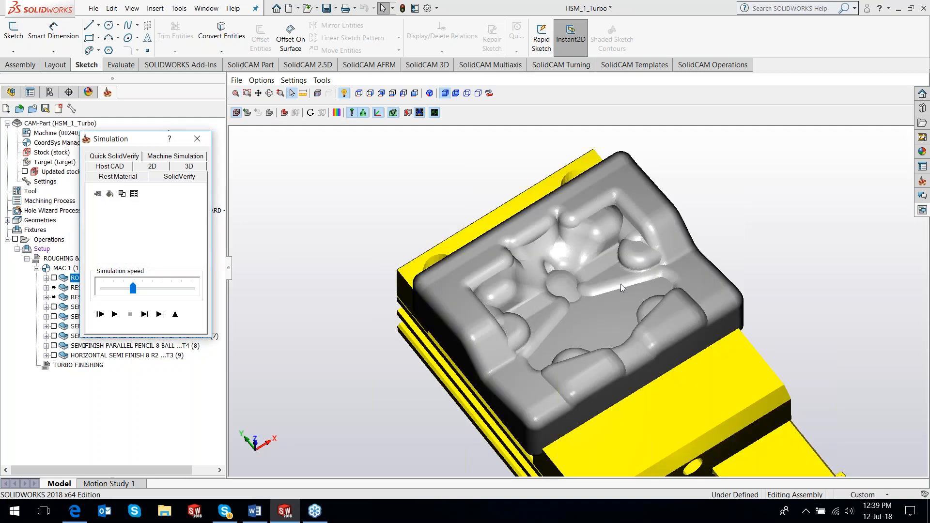
mouse_move(620, 284)
middle_mouse_down()
mouse_move(634, 291)
mouse_move(617, 272)
middle_mouse_up()
left_click_drag(133, 288, 162, 290)
left_click(114, 314)
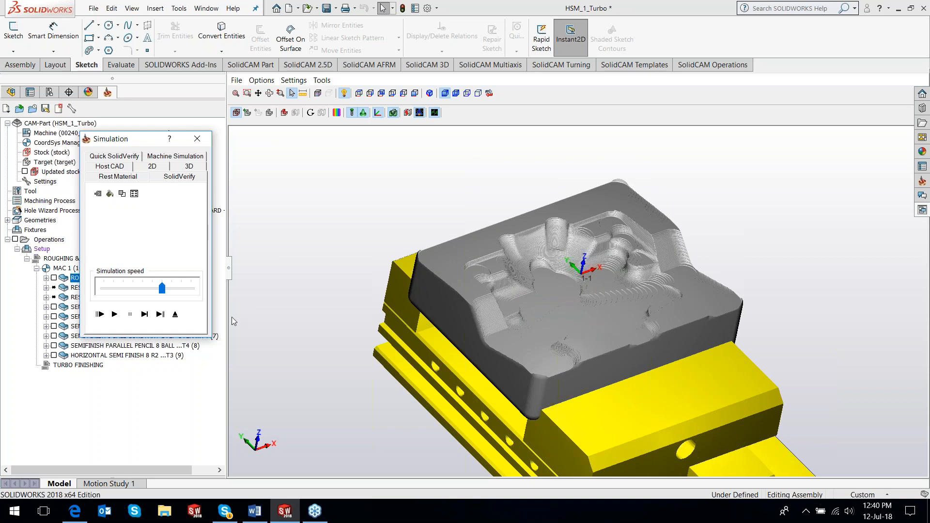
left_click(175, 314)
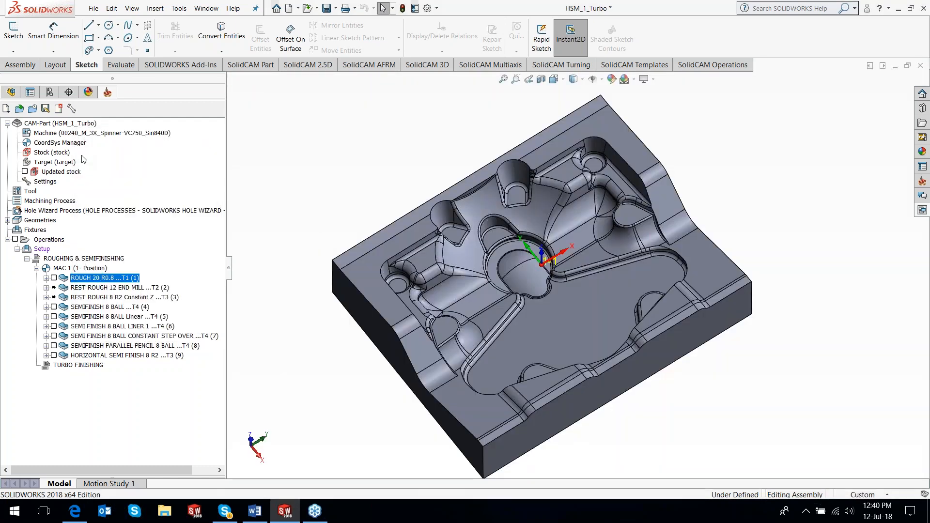
Step: Redefine the stock as a Box around the mold solid
right_click(50, 153)
left_click(78, 159)
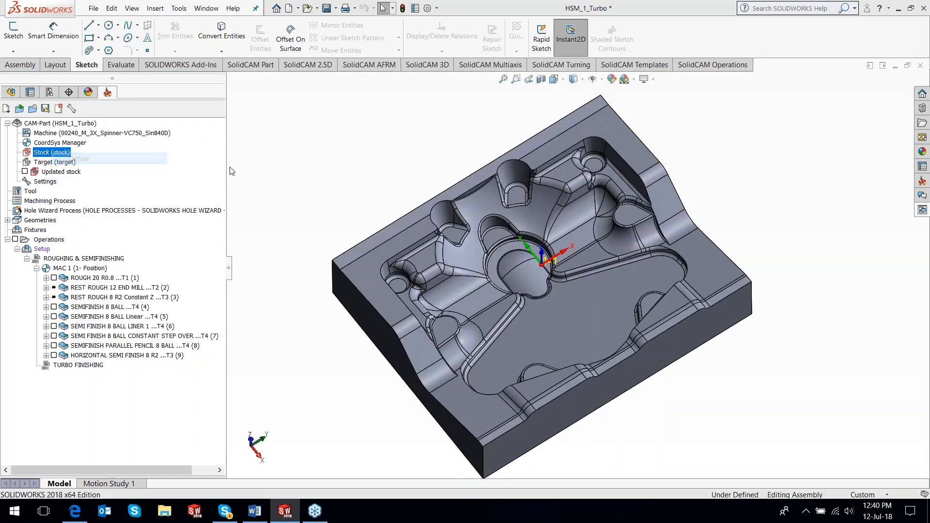
left_click(92, 202)
key("Escape")
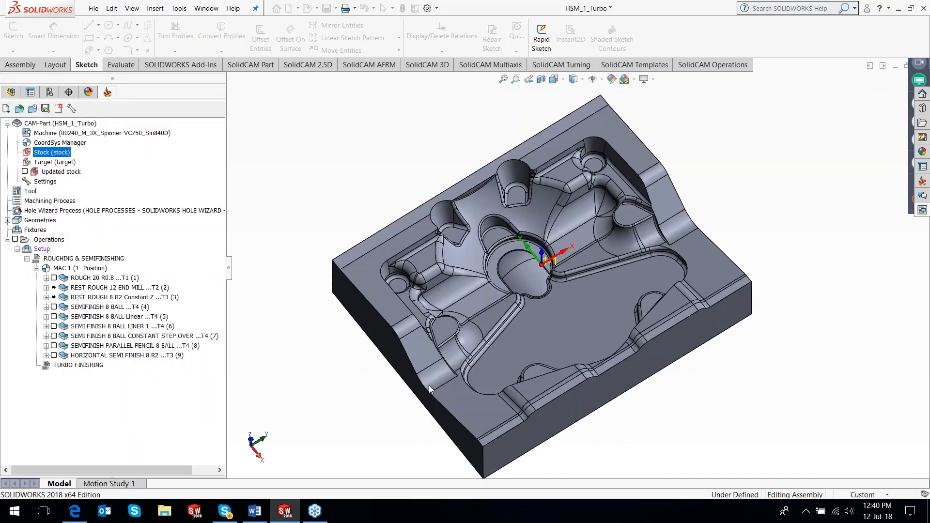
left_click(391, 298)
scroll(211, 320, "down", 3)
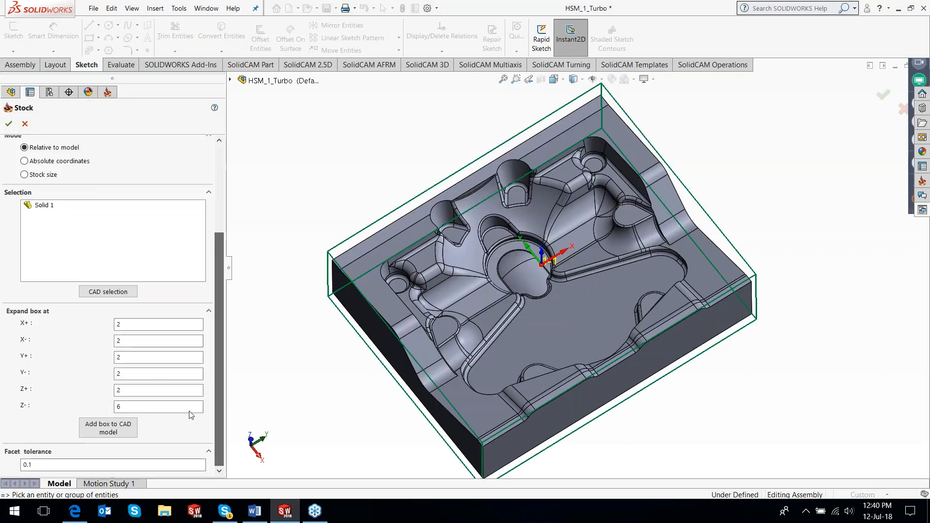
Step: Set all six box expansion values (X+, X-, Y+, Y-, Z+, Z-) to 0 and confirm the stock definition
double_click(121, 324)
type("0")
key("Tab")
type("0")
key("Tab")
type("0")
key("Tab")
type("0")
key("Tab")
type("0")
key("Tab")
type("0")
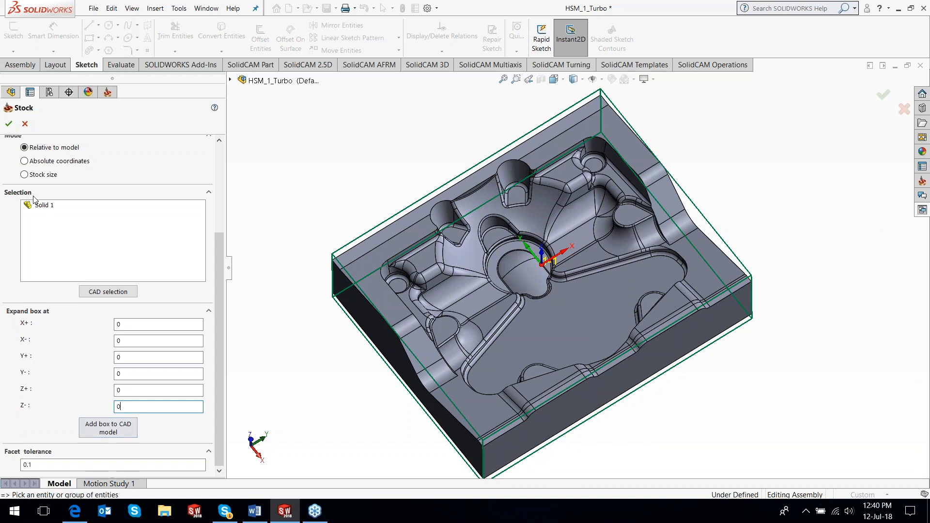
left_click(9, 124)
Step: Show the hidden Clamp_Set<1> and Clamp_Set<2> components in the assembly
middle_click_drag(625, 320, 647, 273)
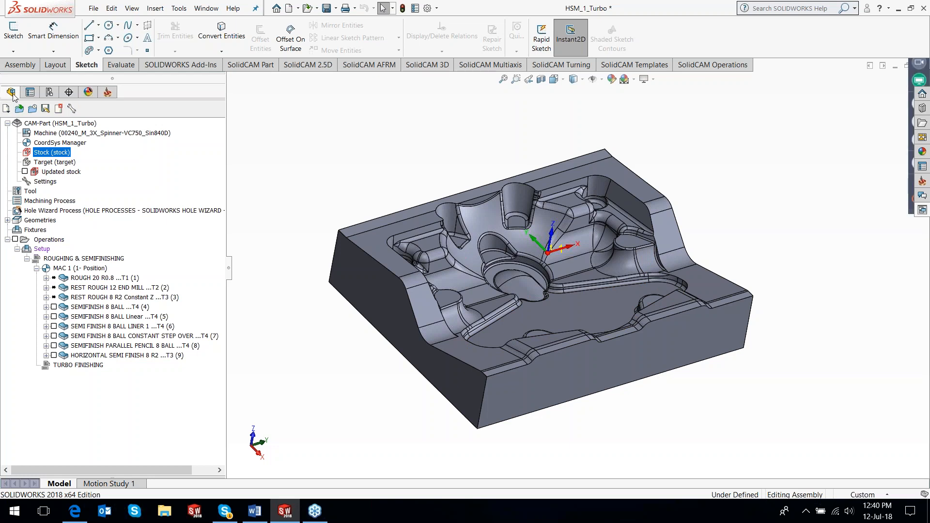
left_click(10, 92)
left_click(61, 341)
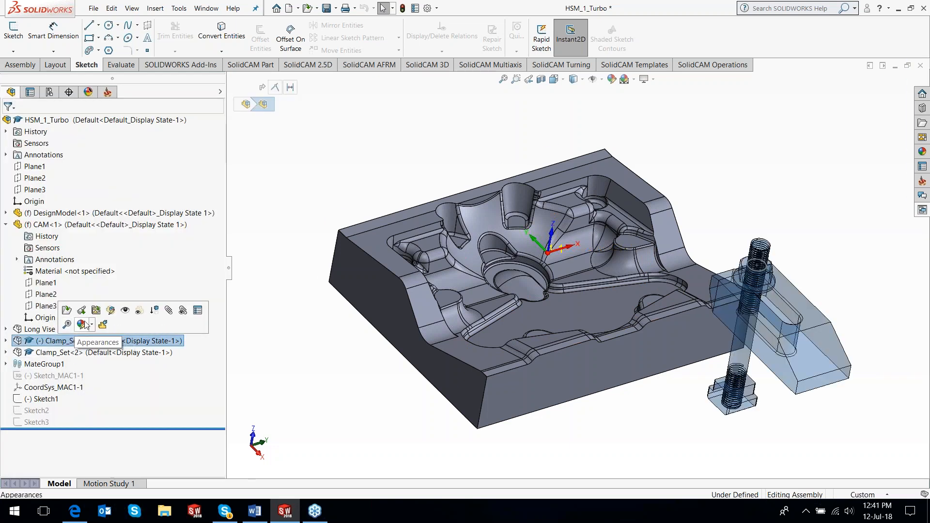
left_click(82, 352)
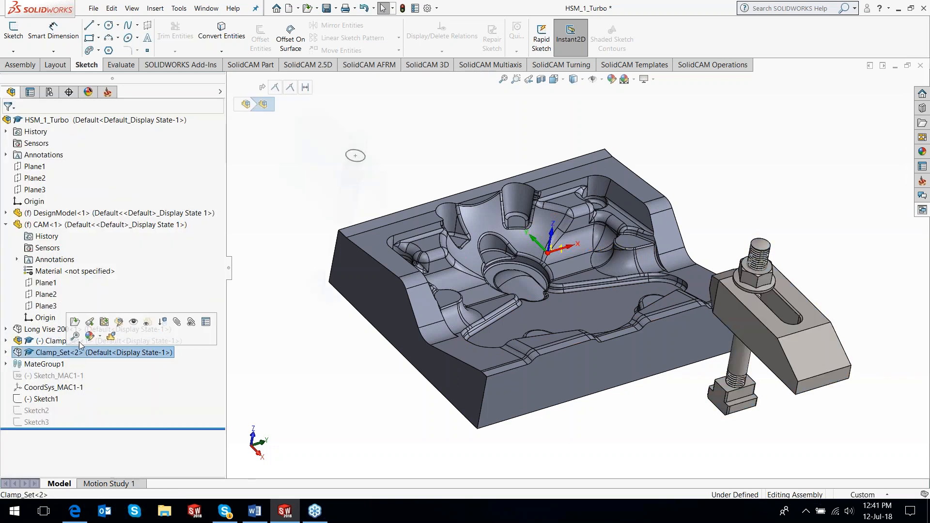
left_click(133, 323)
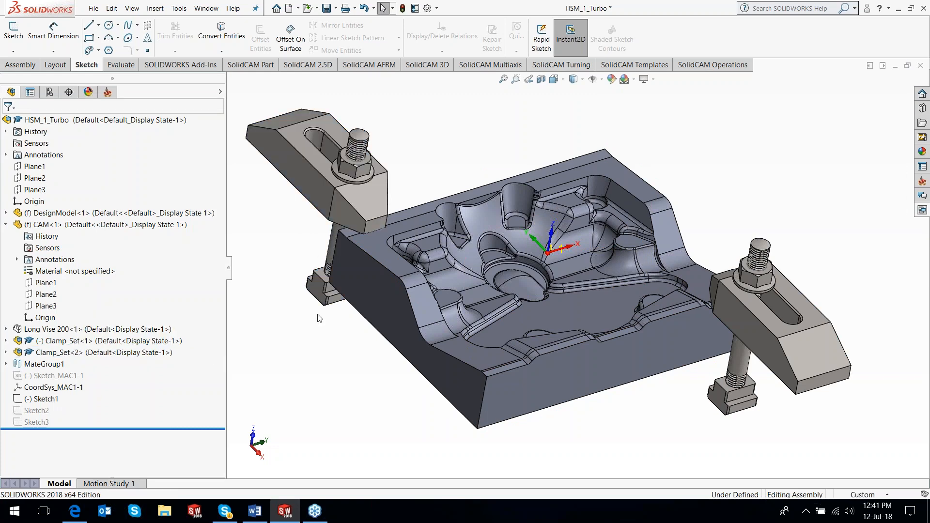
Step: Edit the ROUGH 20 R0.8 operation's passes to turn on gouge check while linking against the CLAMPS geometry
left_click(107, 92)
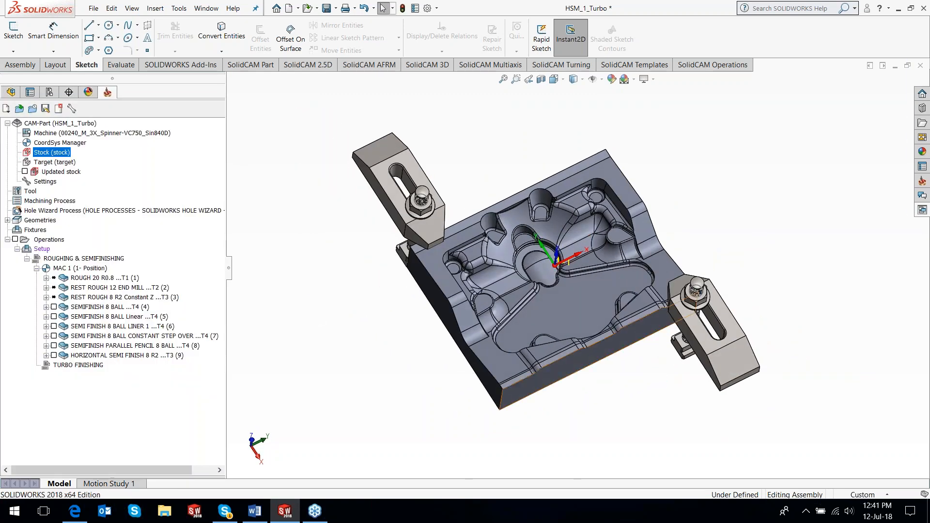
right_click(100, 278)
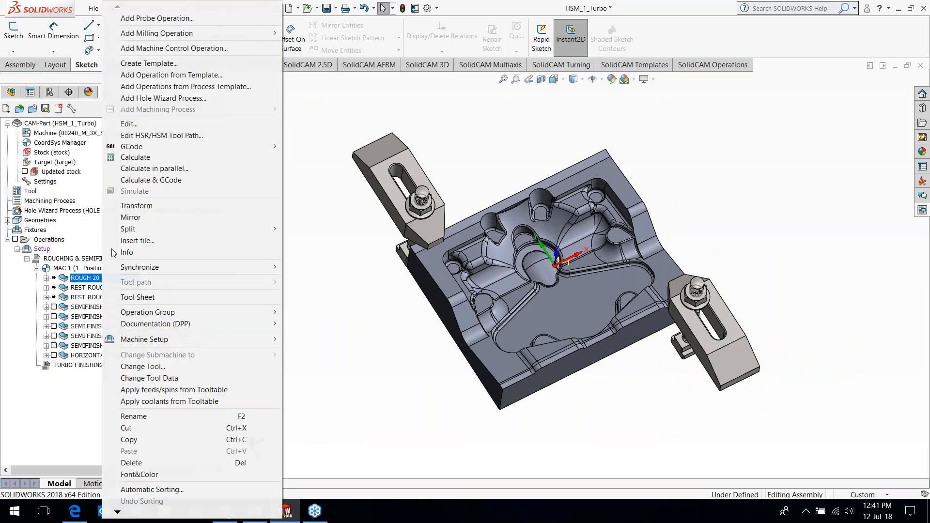
left_click(135, 123)
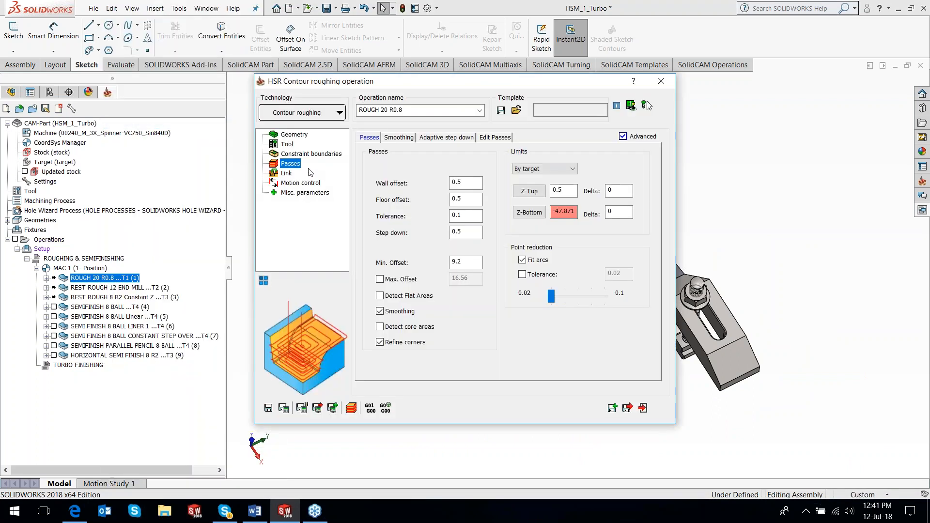
left_click(490, 140)
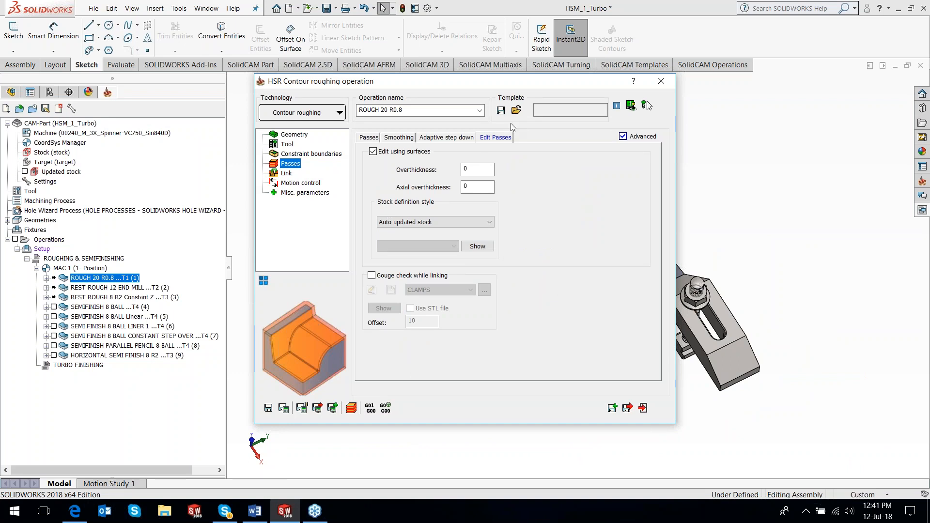
left_click(371, 275)
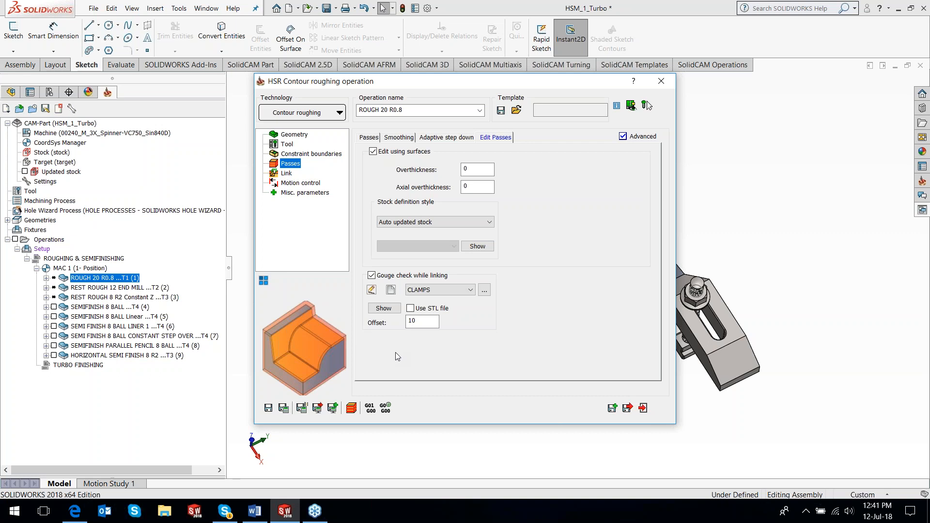
key("Tab")
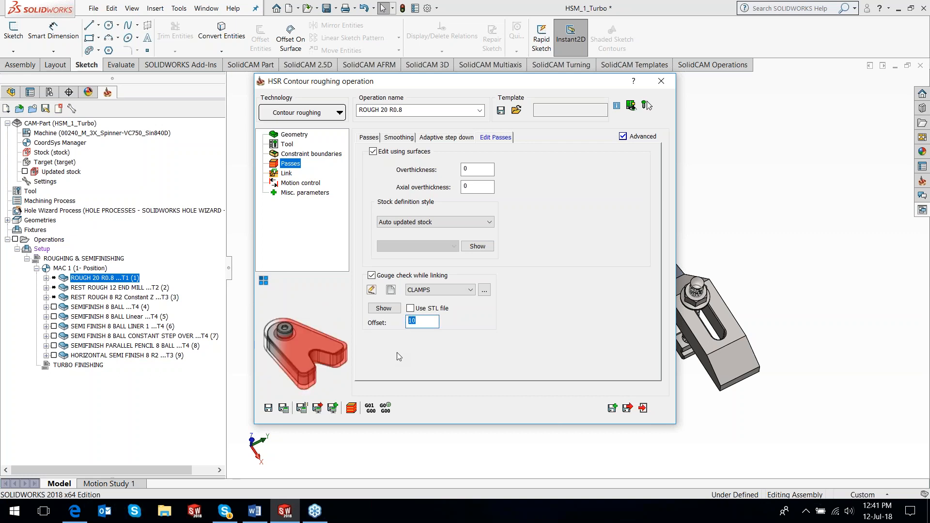
Step: Save and calculate the ROUGH 20 R0.8 operation, close it, and examine the toolpath around the clamps
left_click(286, 410)
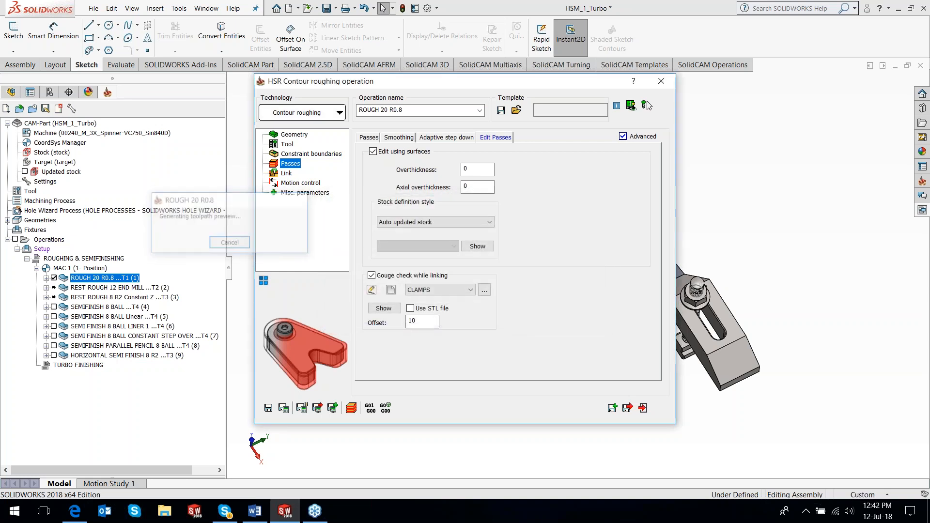
left_click(661, 80)
middle_click_drag(678, 233, 671, 267)
scroll(667, 276, "down", 6)
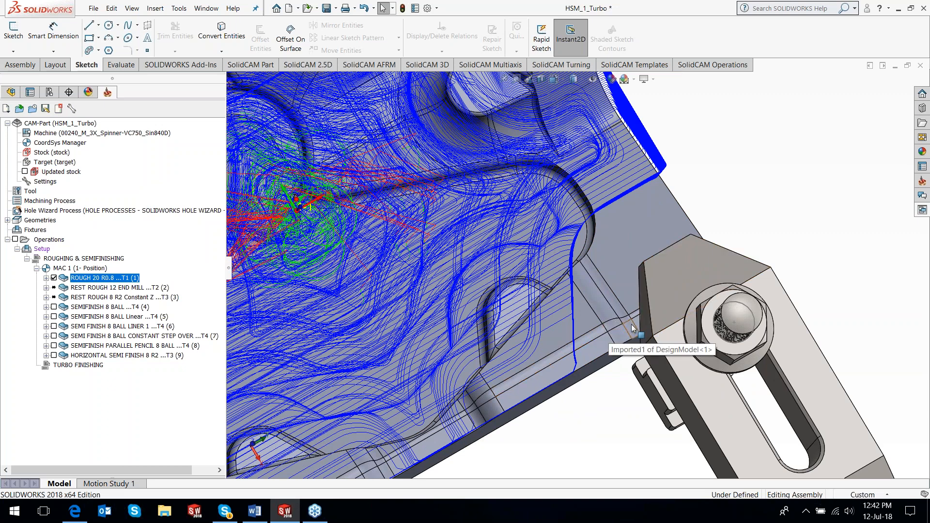
key("f")
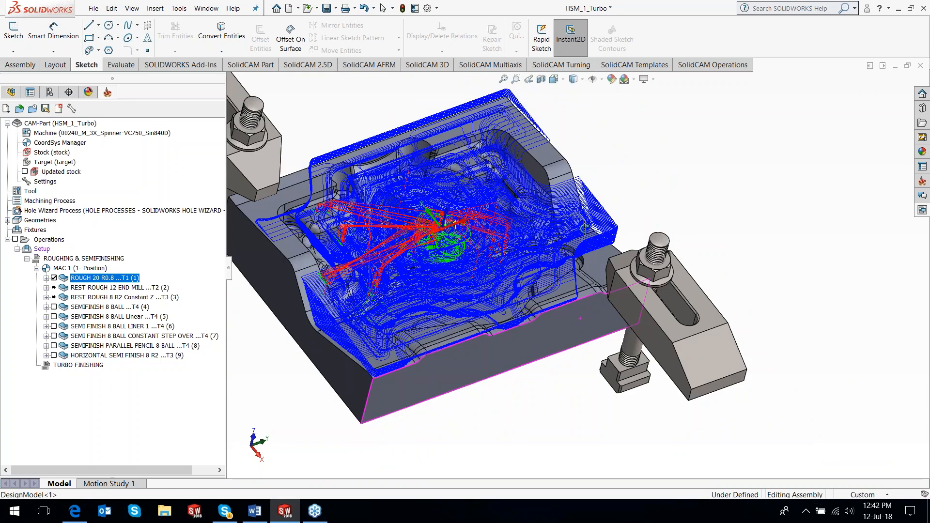
scroll(604, 311, "up", 3)
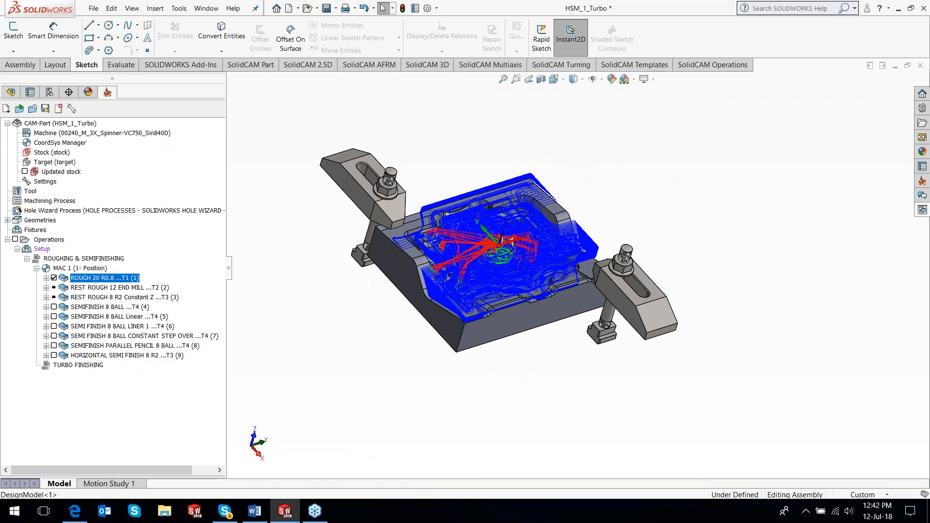
Step: Hide the Clamp_Set<1> and Clamp_Set<2> components in the assembly
left_click(11, 92)
left_click(73, 341)
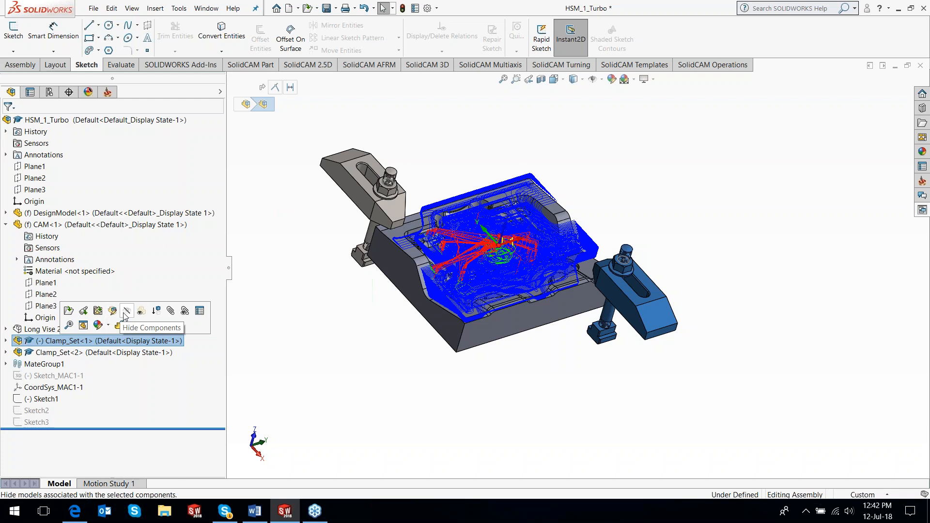
left_click(115, 312)
left_click(82, 354)
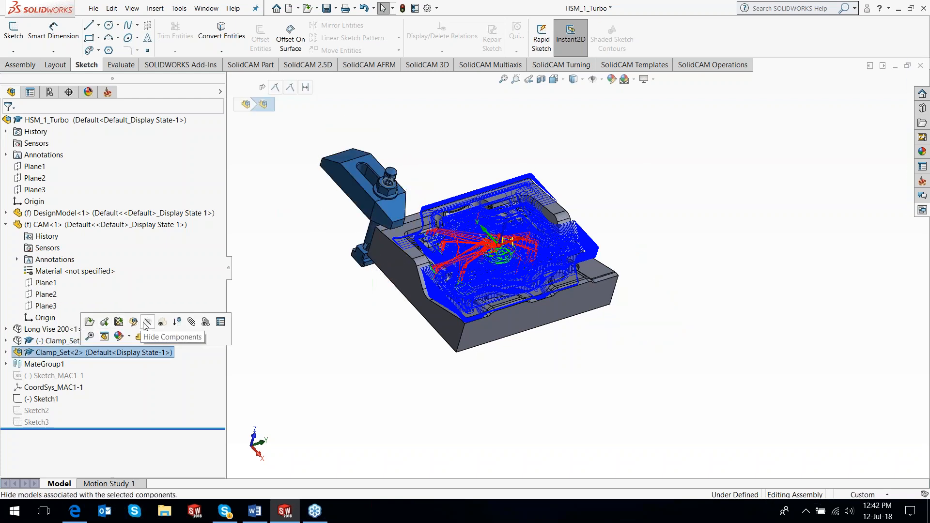
Step: Turn off the toolpath display of the ROUGH 20 R0.8 operation on the mold
left_click(108, 92)
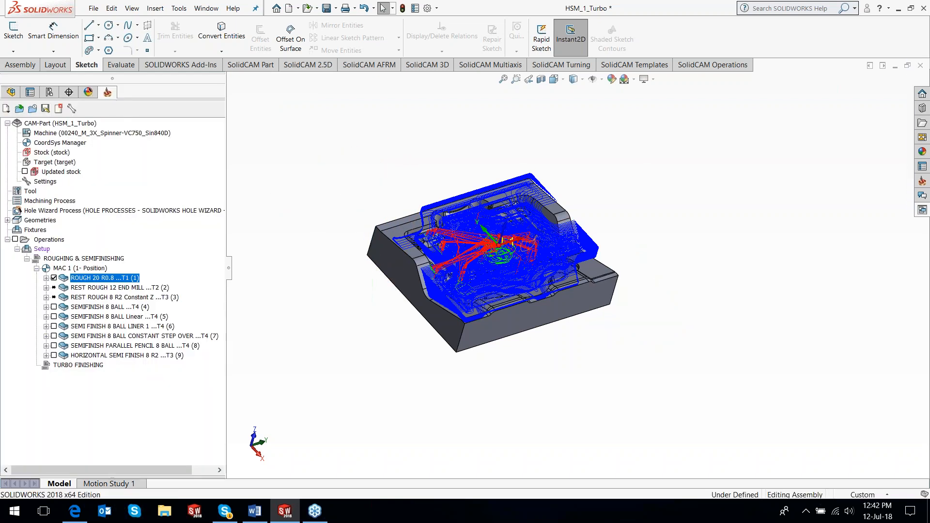
scroll(481, 246, "down", 3)
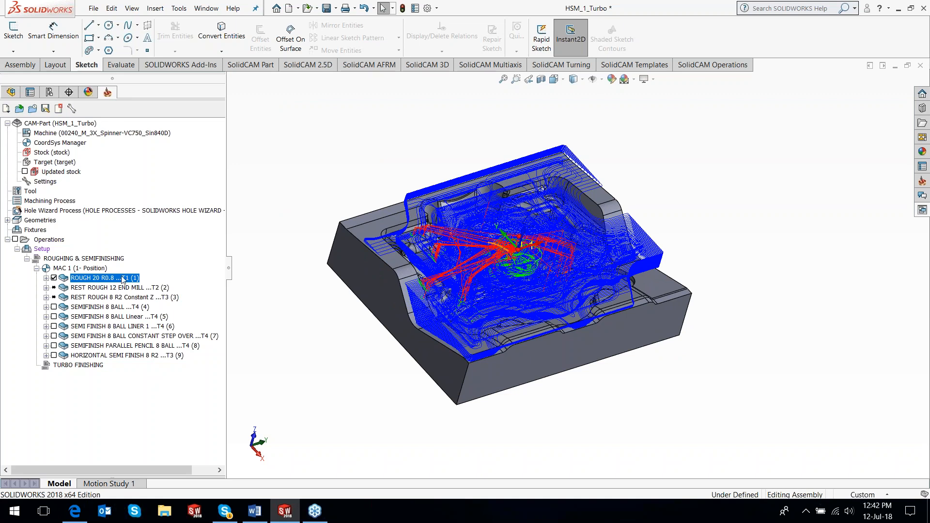
left_click(54, 277)
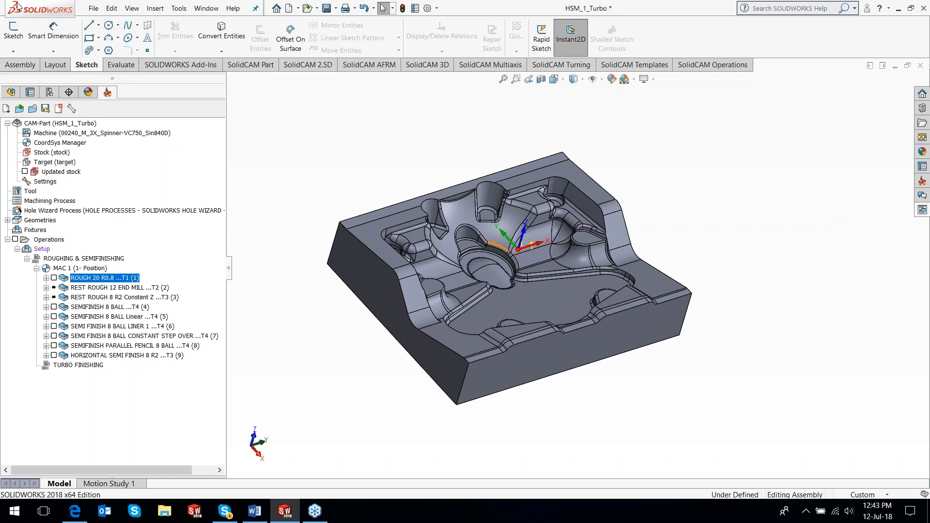
Step: Add a Turbo 3D HSM operation under TURBO FINISHING, keeping Constant Z as its technology
right_click(86, 369)
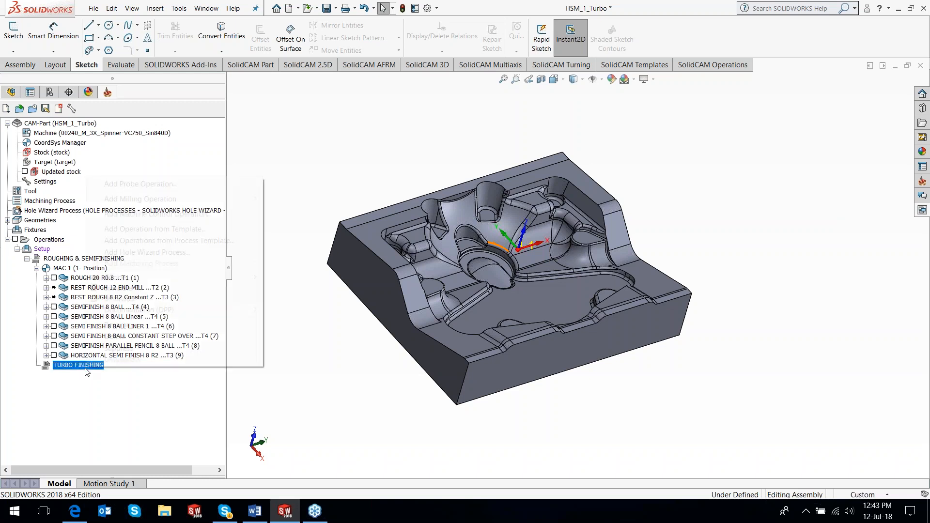
mouse_move(185, 197)
left_click(321, 387)
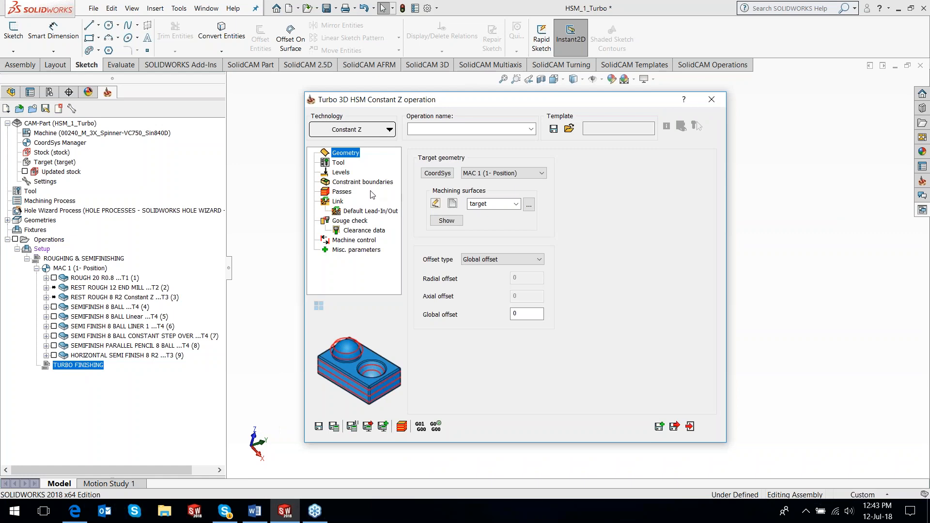
left_click(390, 130)
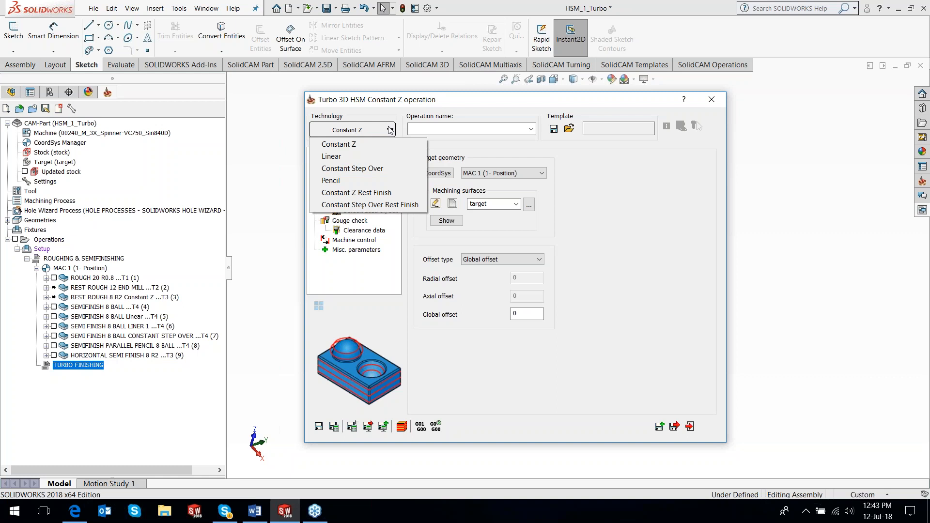
left_click(390, 129)
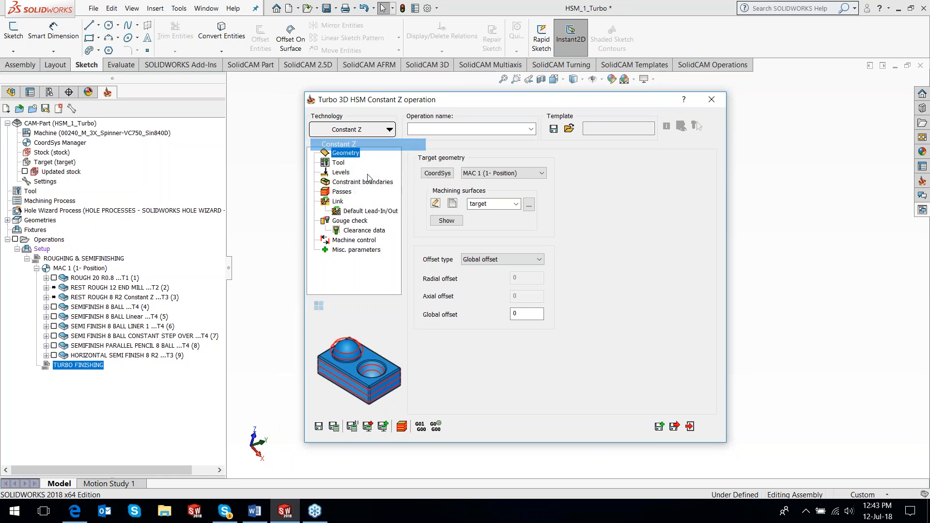
Step: Assign tool number 5, the 8 mm cutter with 4 mm corner radius, to the Constant Z operation
left_click(339, 162)
left_click(484, 335)
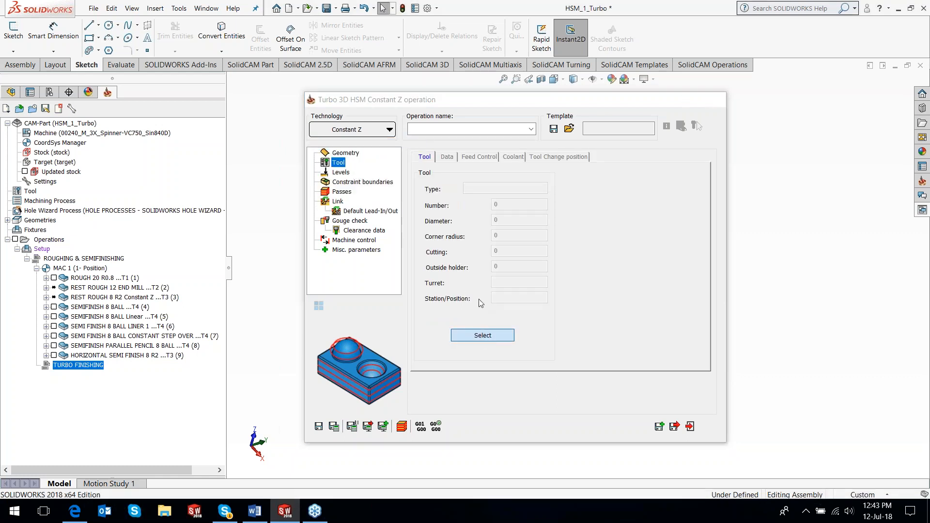
left_click(106, 218)
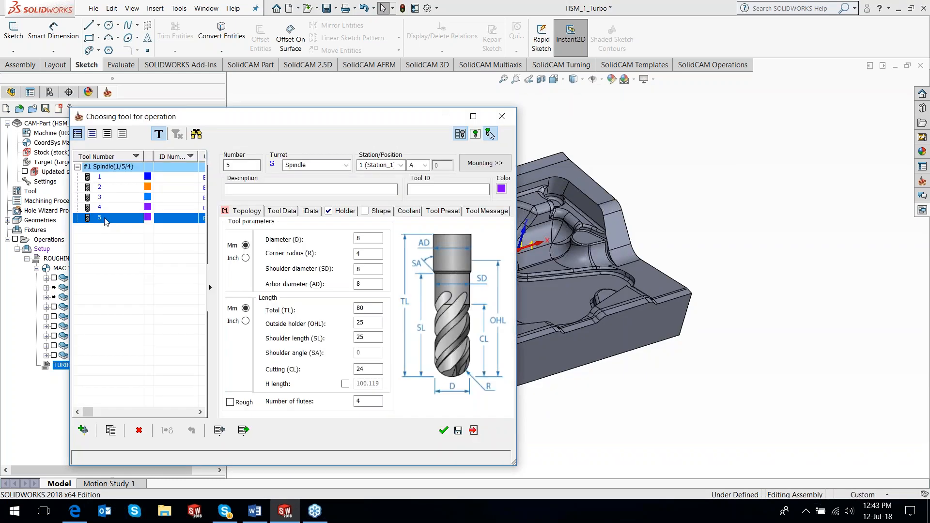
left_click(490, 134)
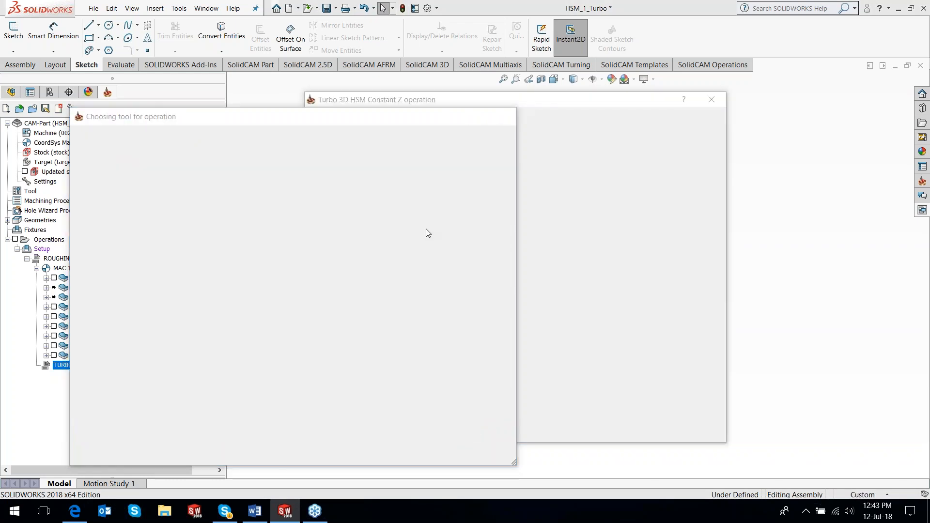
Step: Define a manually created, user-defined constraint boundary by chaining the outer base edges of the mold block
left_click(340, 172)
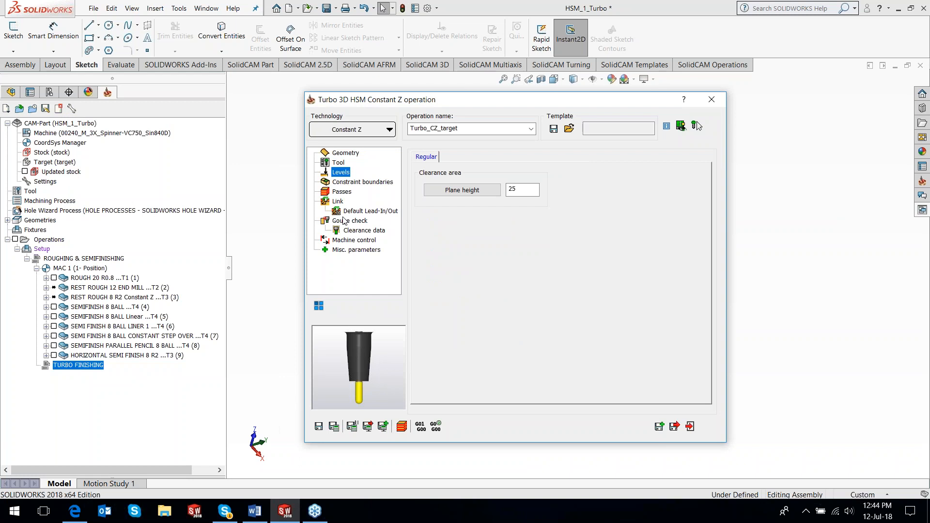
left_click(367, 185)
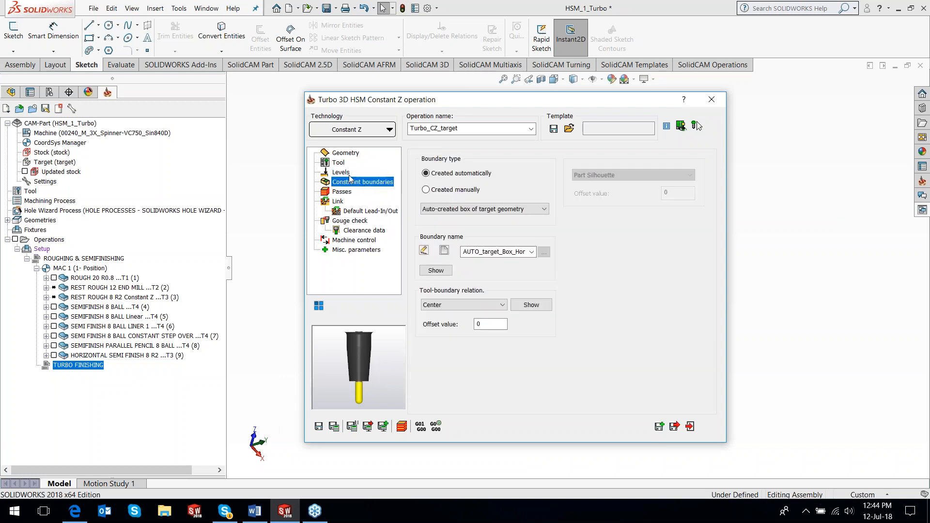
left_click(348, 174)
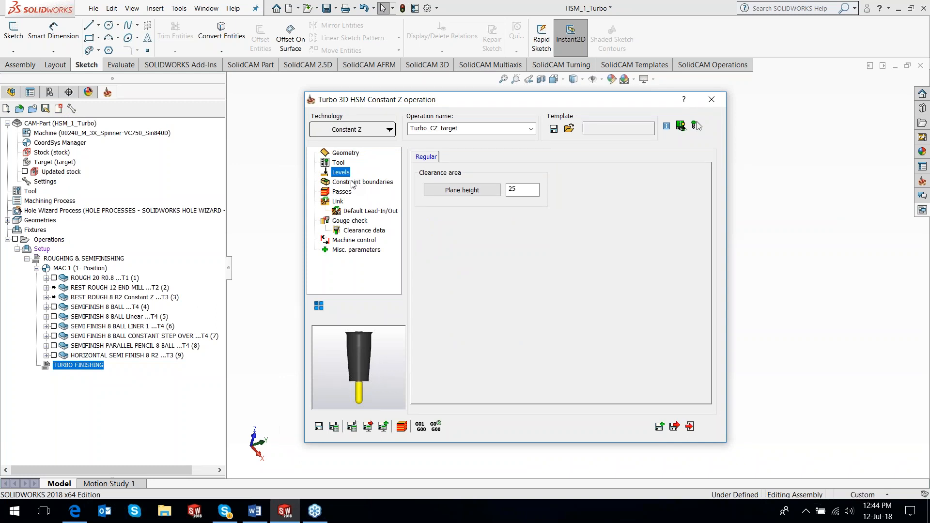
left_click(352, 183)
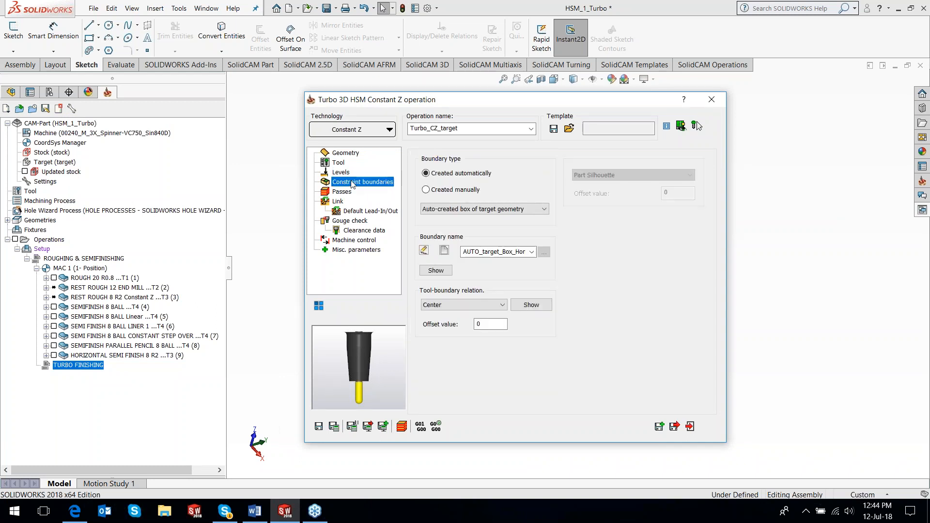
left_click(436, 189)
left_click(446, 250)
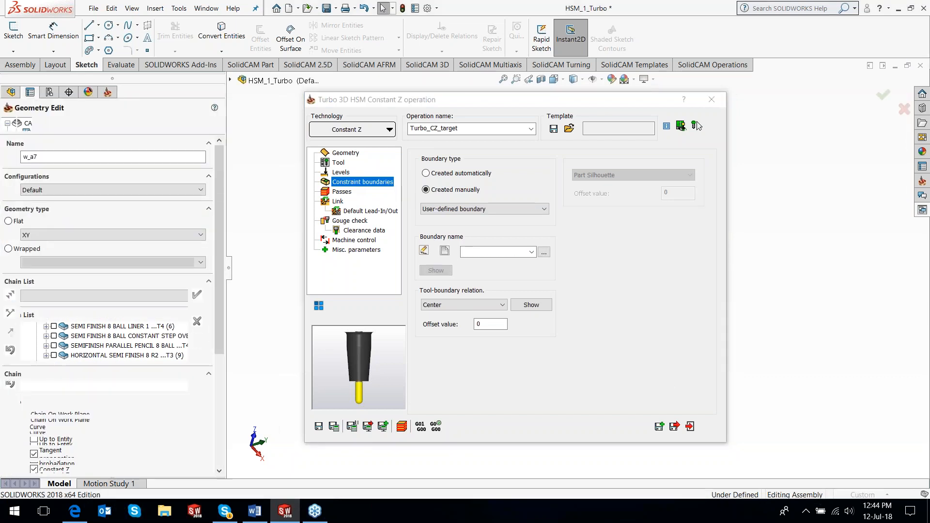
left_click(533, 382)
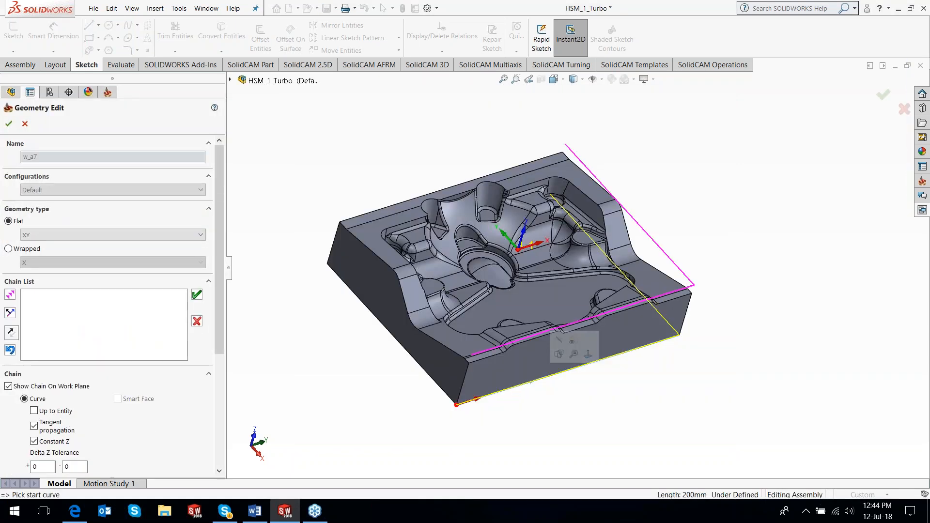
left_click(8, 124)
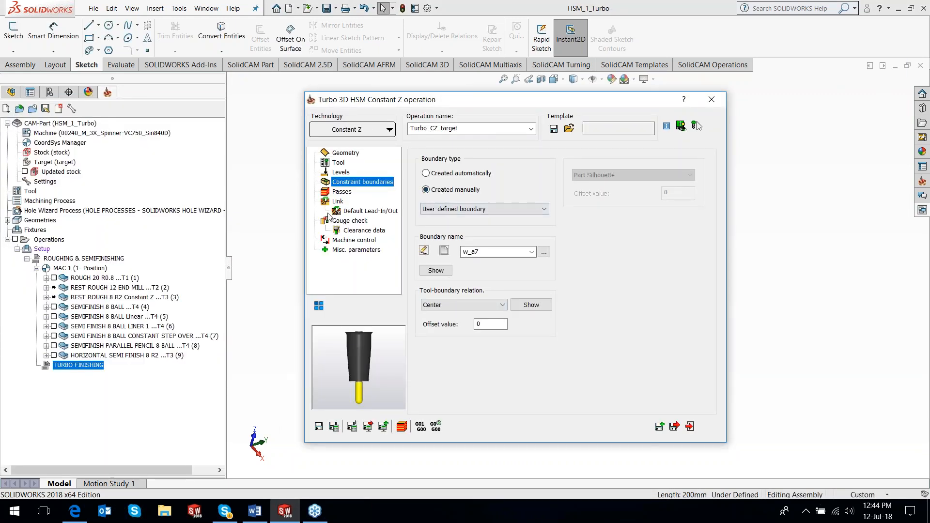
Step: Set the passes' constant depth step to 0.5 and machine by Regions
left_click(341, 194)
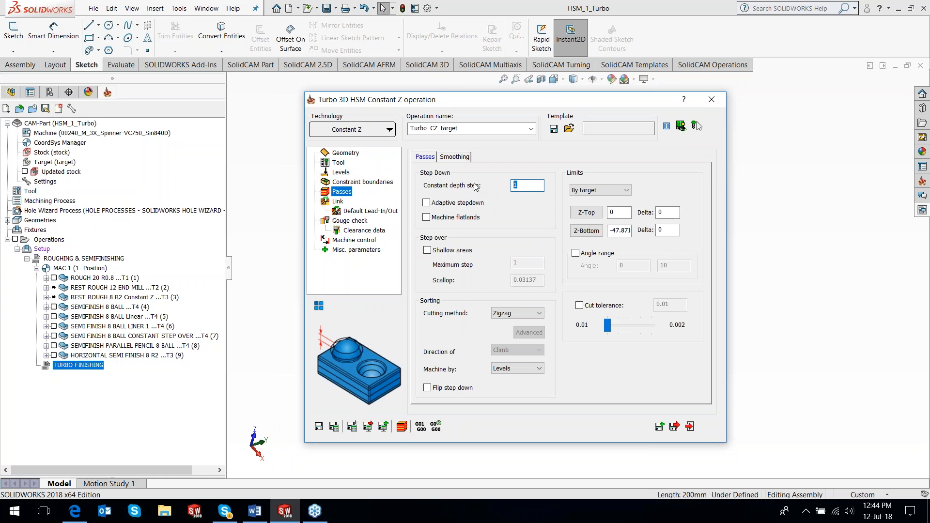
type("0.5")
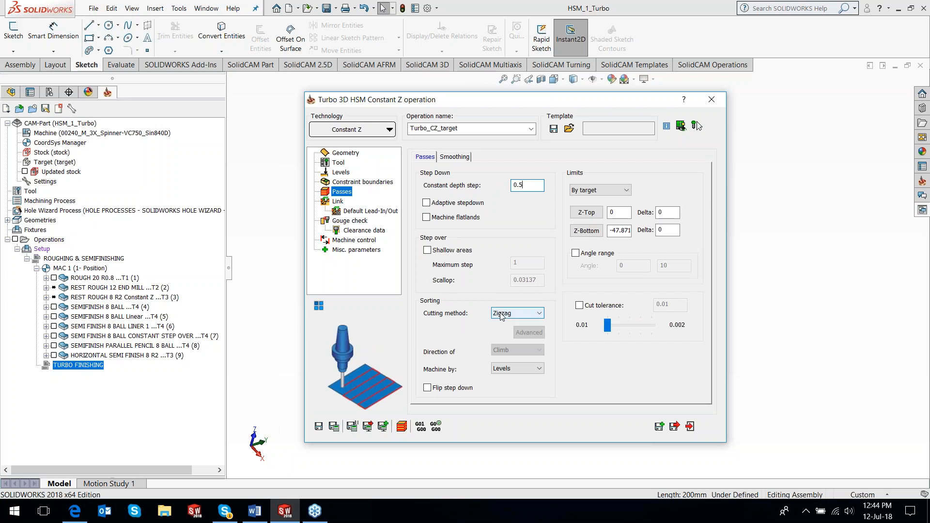
left_click(504, 368)
left_click(509, 382)
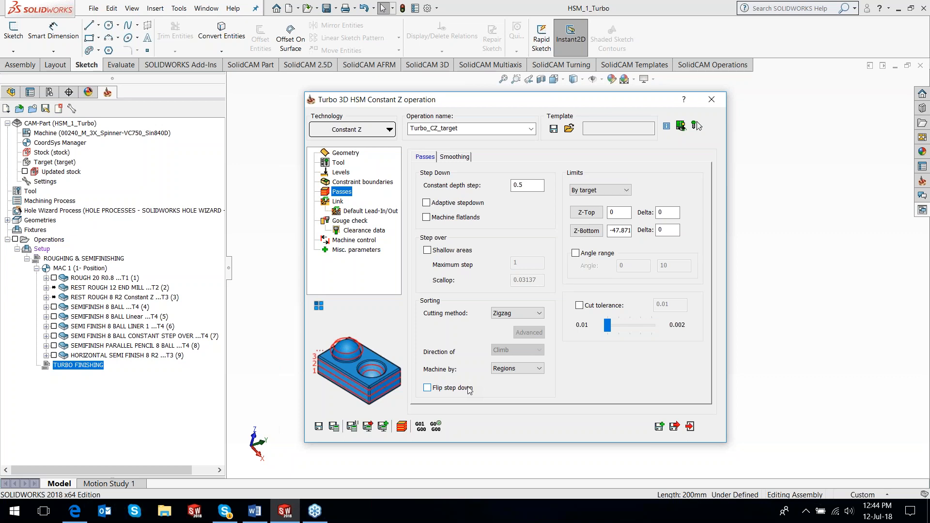
Step: Check the link settings, save and close the Constant Z operation, and calculate the Turbo_CZ_target toolpath
left_click(339, 202)
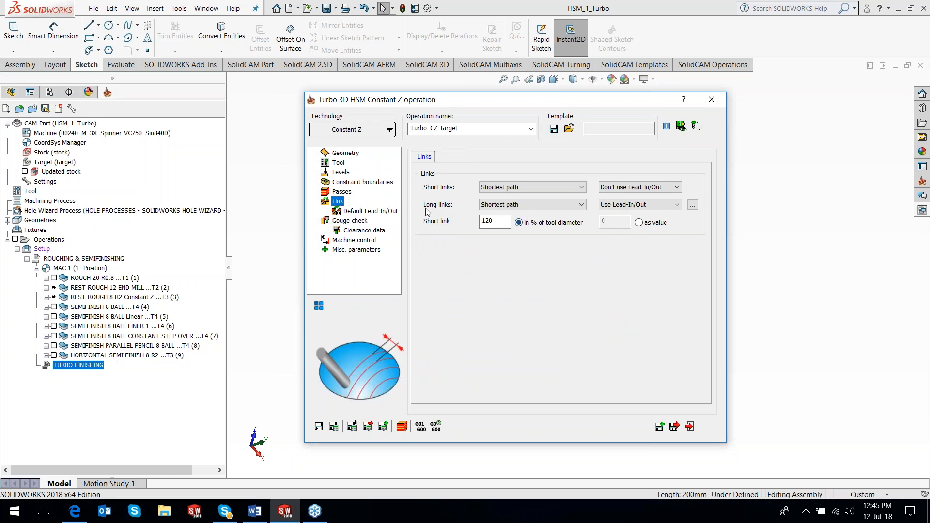
left_click(319, 426)
left_click(691, 427)
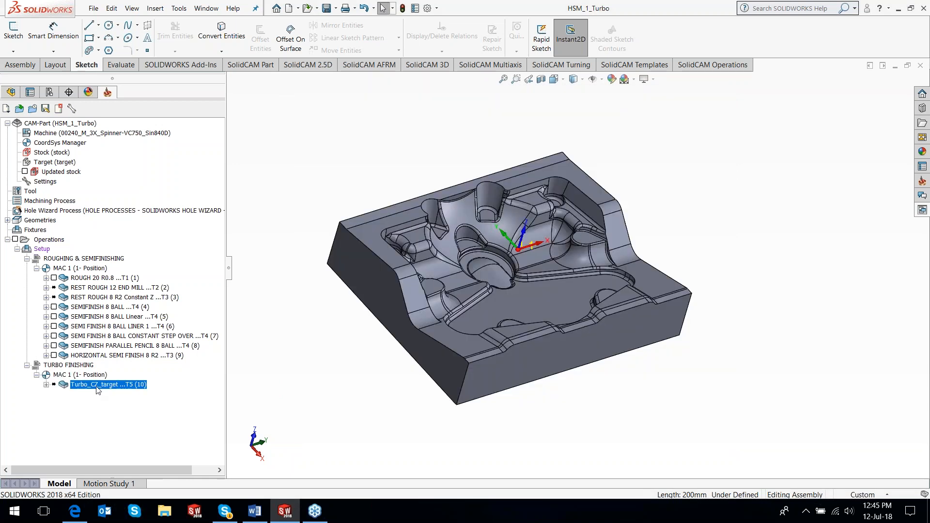
right_click(97, 384)
left_click(141, 157)
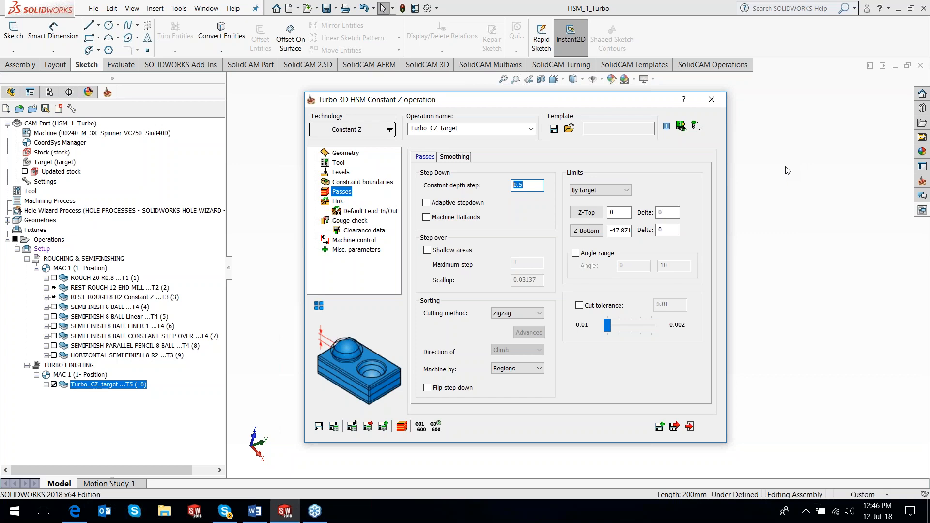
Step: Set the Constant Z operation's constant depth step to 0.3, recalculate the toolpath and close the operation
type("0.3")
left_click(334, 427)
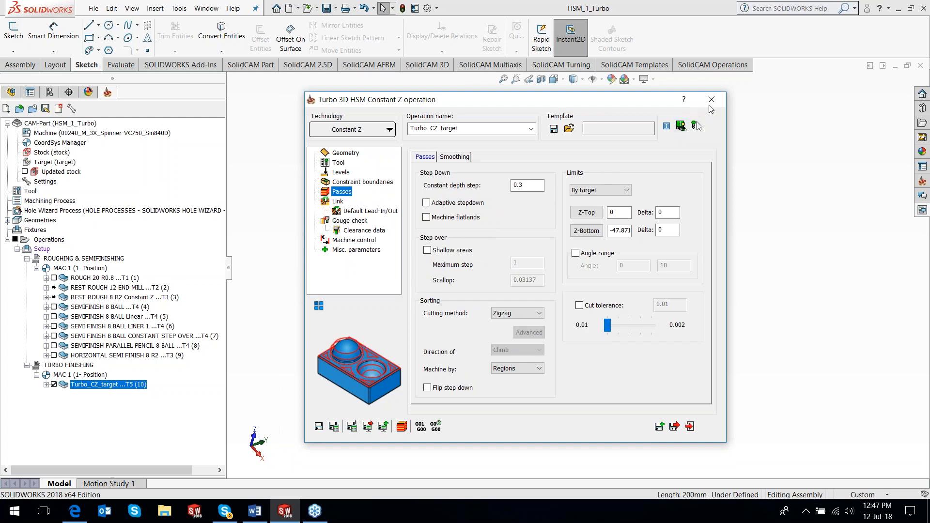
left_click(713, 106)
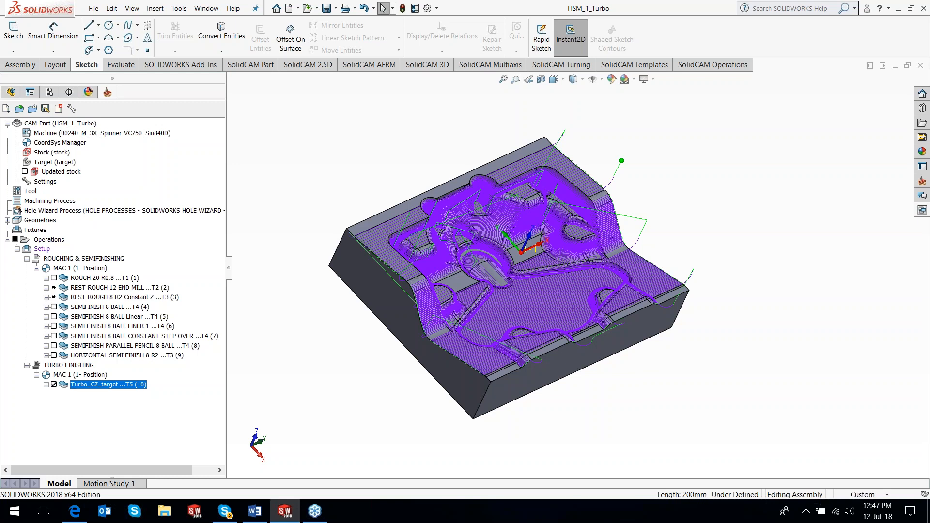
Step: Duplicate the Turbo_CZ_target operation and change the copy's technology to Linear
right_click(100, 391)
left_click(135, 437)
right_click(125, 391)
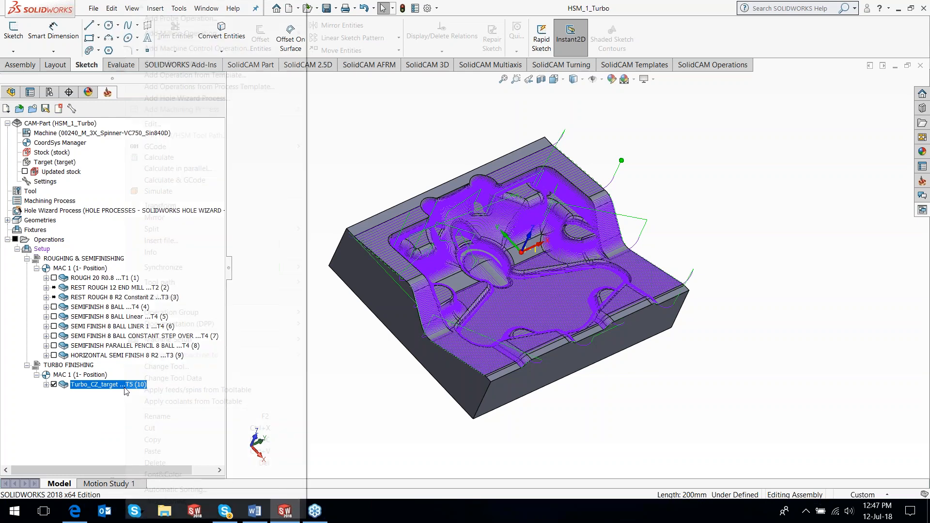
left_click(152, 453)
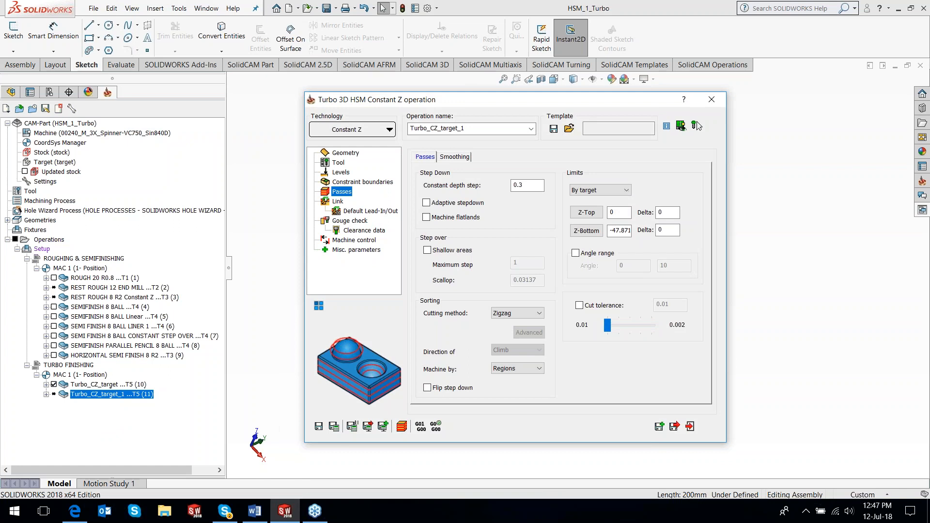
left_click(329, 133)
left_click(327, 156)
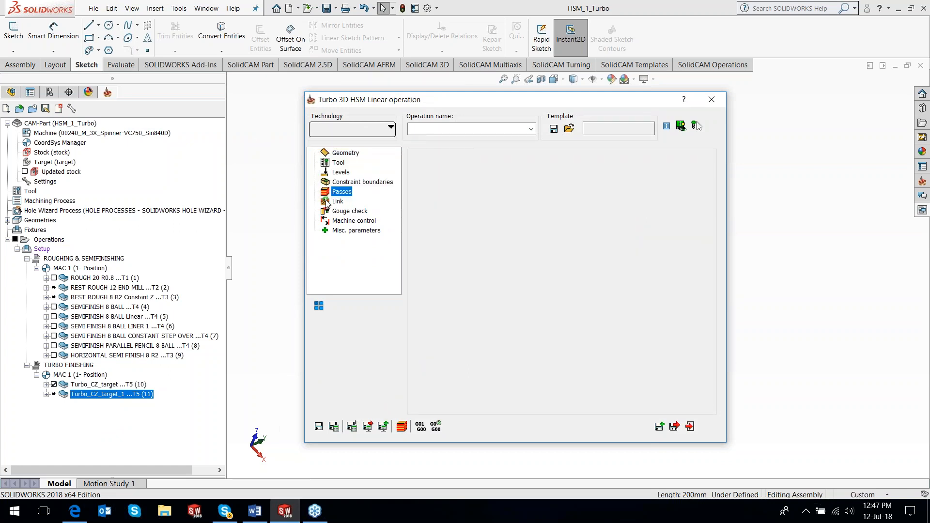
Step: Enable adaptive step over for the linear passes, calculate the Turbo_Linear_target toolpath and close the operation
left_click(340, 192)
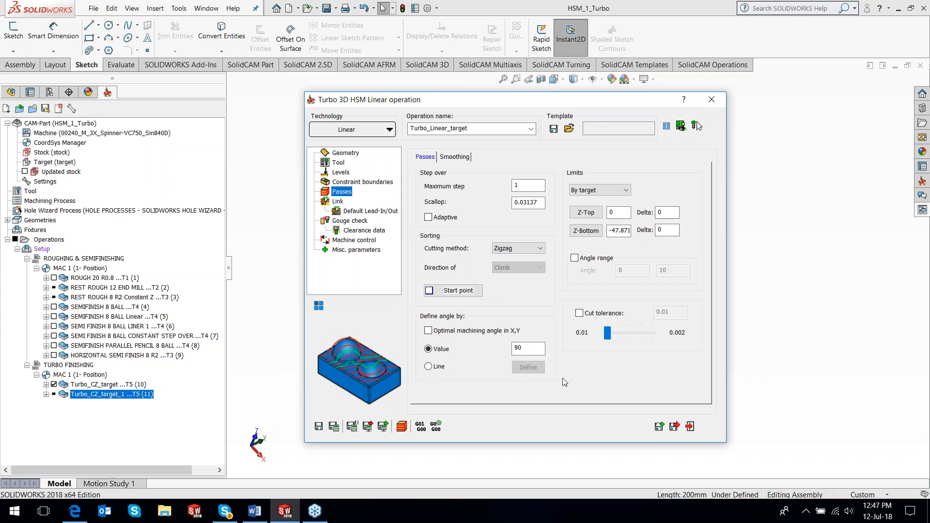
left_click(454, 220)
left_click_drag(528, 349, 508, 350)
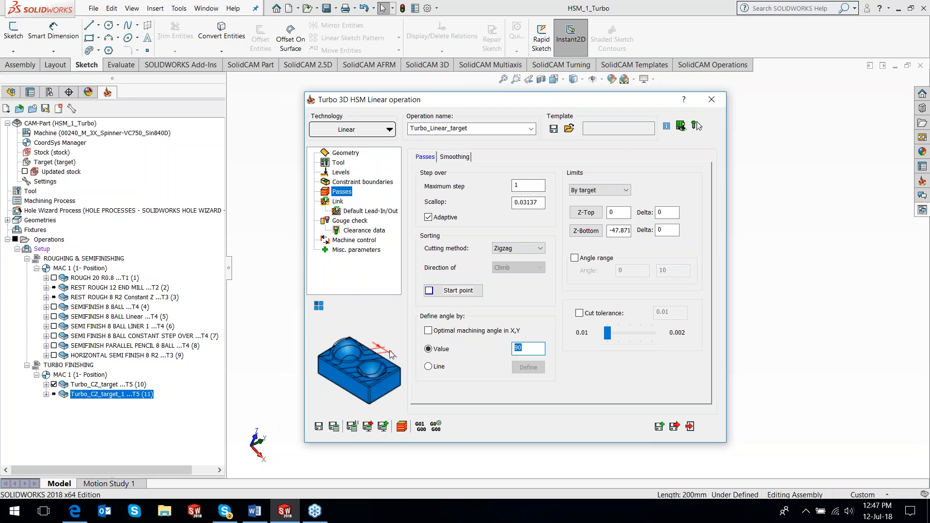
left_click(333, 427)
left_click(712, 102)
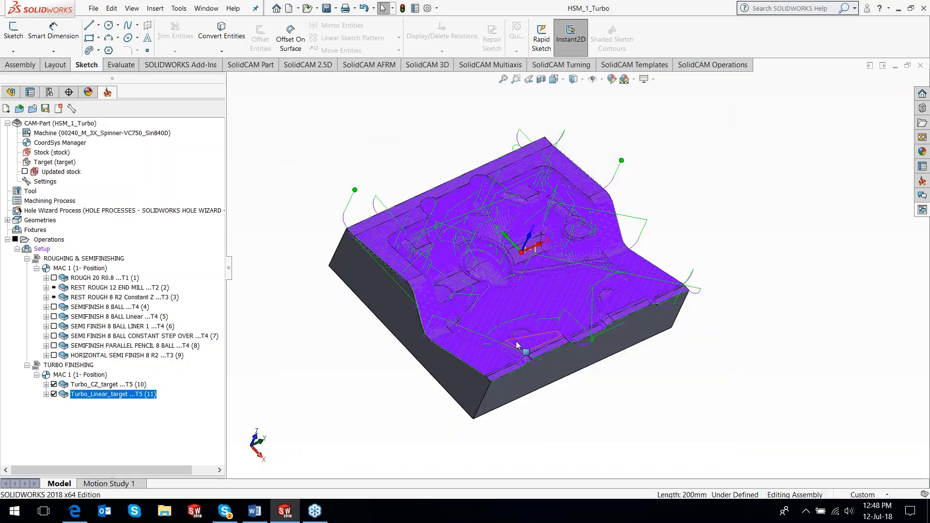
Step: Hide the Turbo_CZ_target toolpath and examine the linear pass spacing on the block's edges and steep pocket walls
scroll(517, 345, "down", 10)
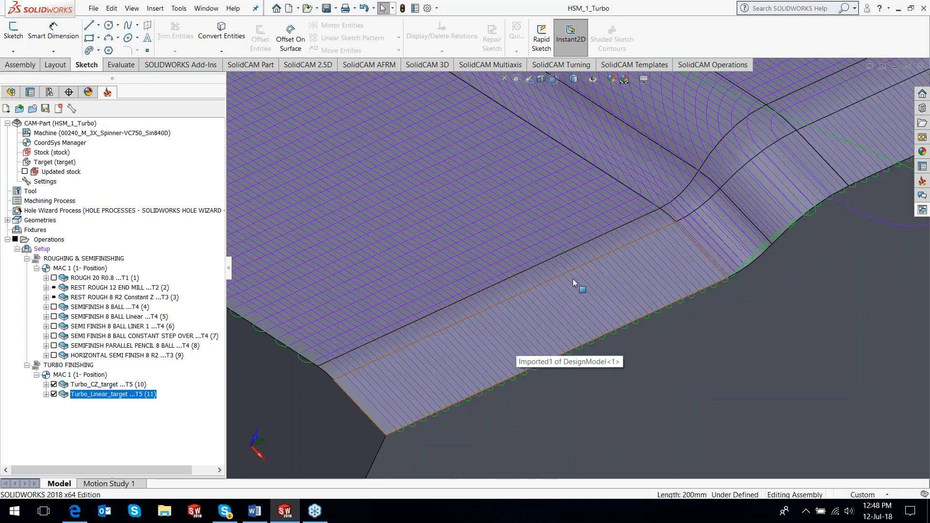
scroll(573, 282, "up", 10)
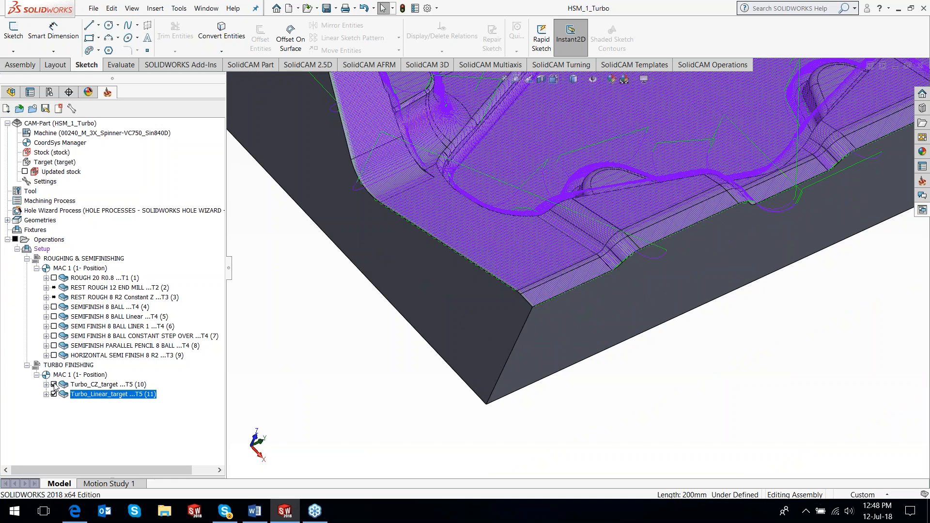
scroll(732, 338, "up", 6)
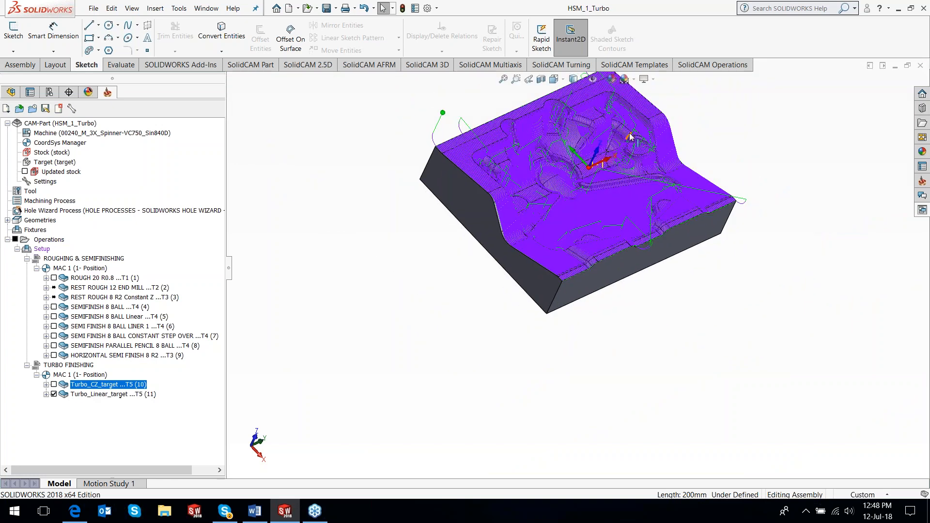
scroll(632, 138, "down", 1)
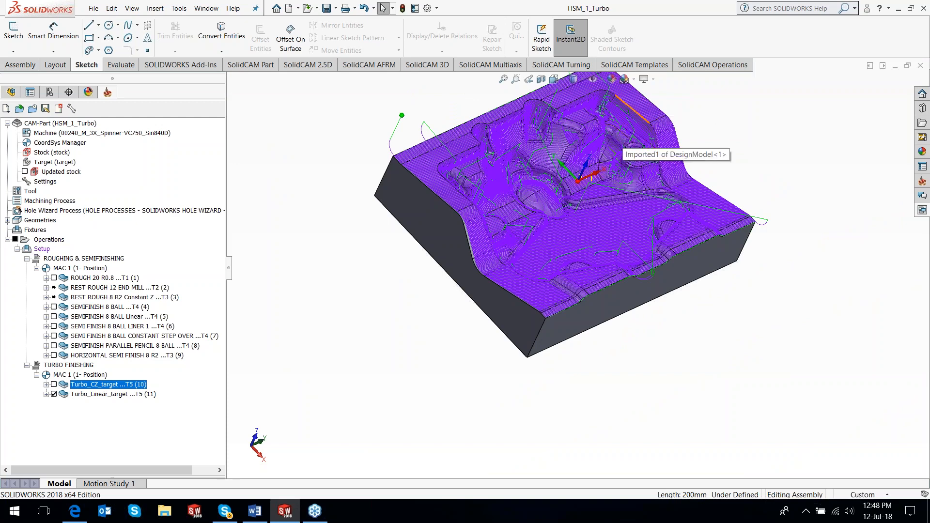
scroll(625, 137, "down", 2)
scroll(647, 234, "down", 5)
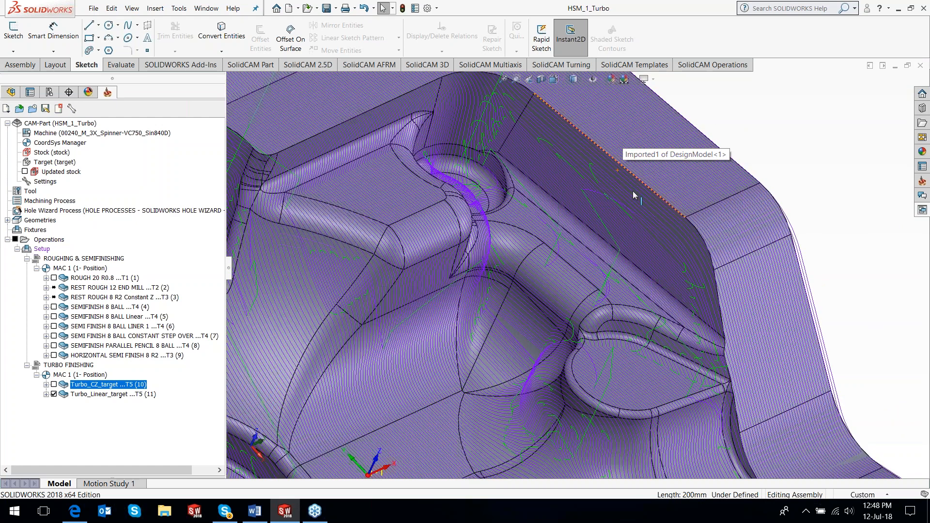
scroll(644, 247, "up", 7)
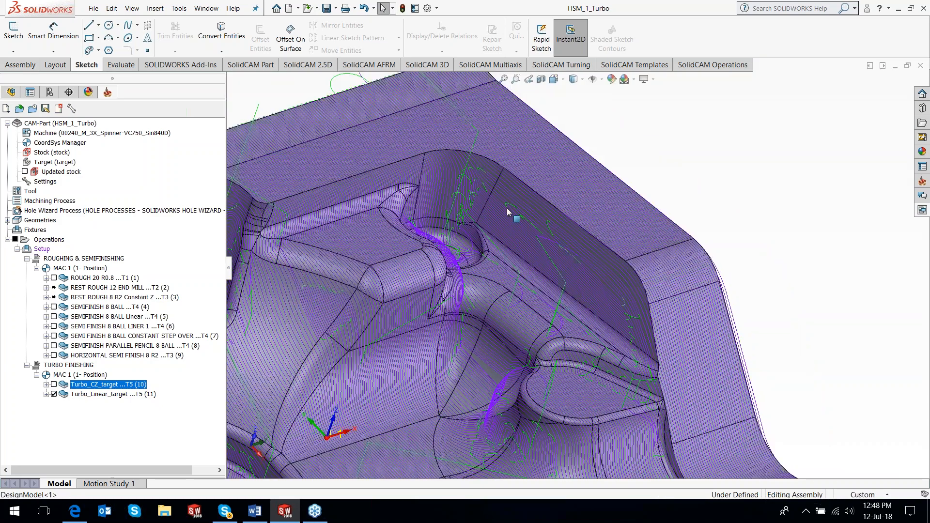
scroll(460, 202, "down", 2)
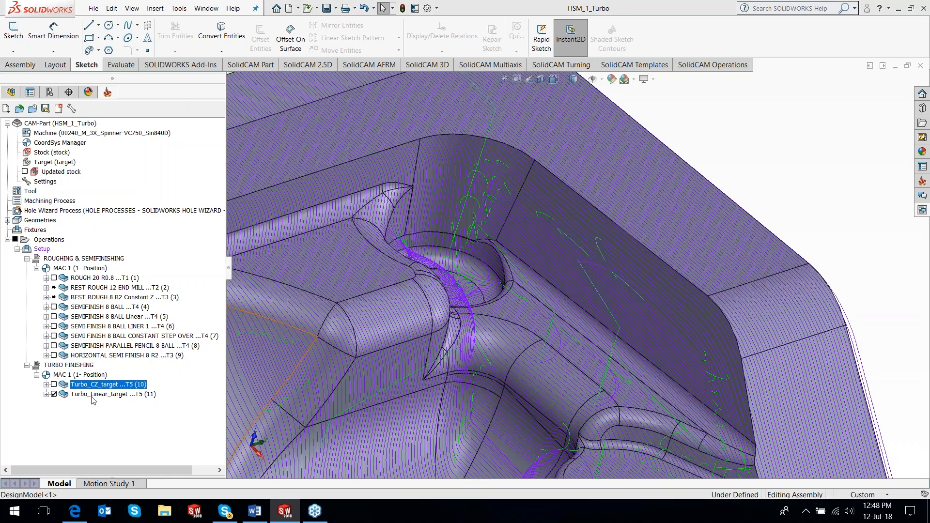
Step: Set the Turbo_Linear_target operation's maximum step over to 0.5 and recalculate the toolpath
double_click(91, 396)
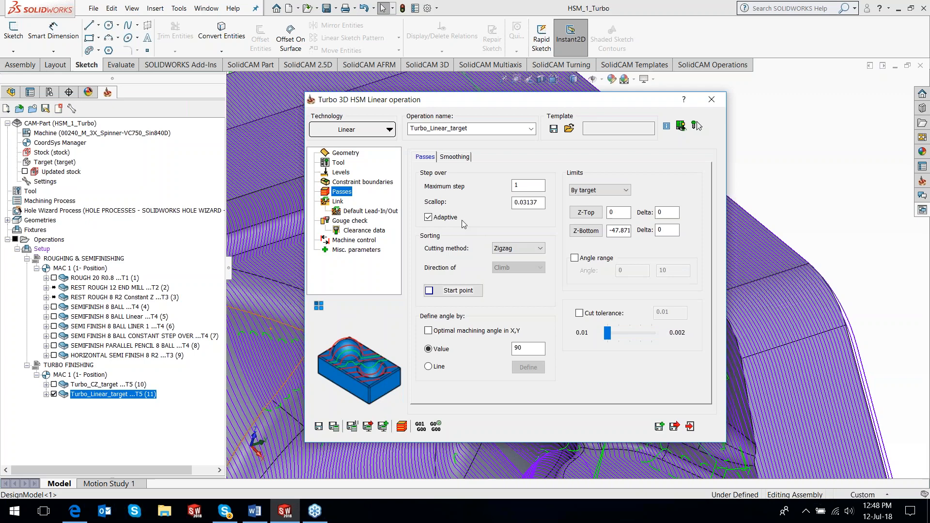
double_click(530, 186)
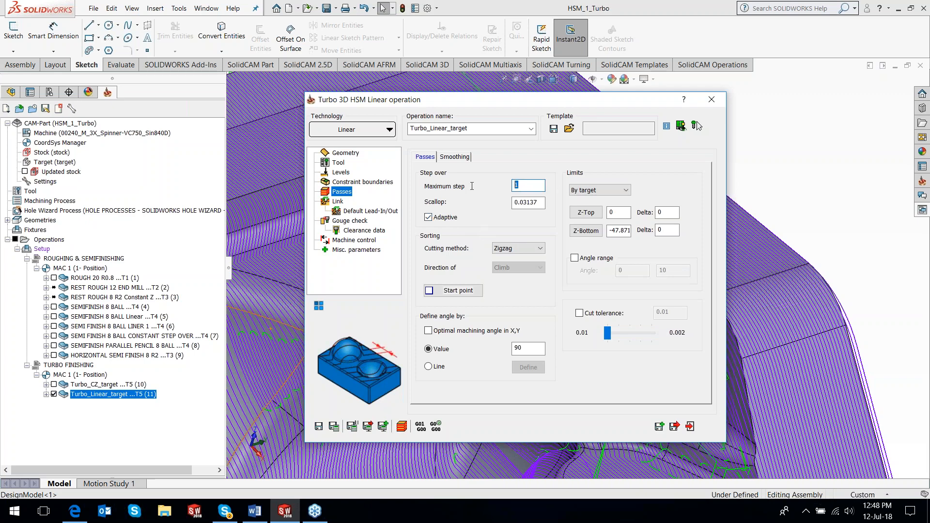
type("0.5")
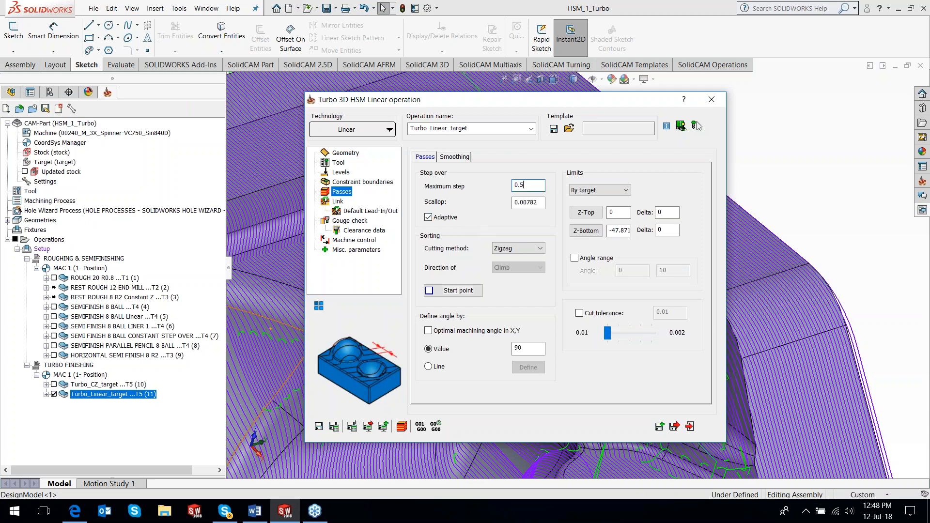
left_click(334, 426)
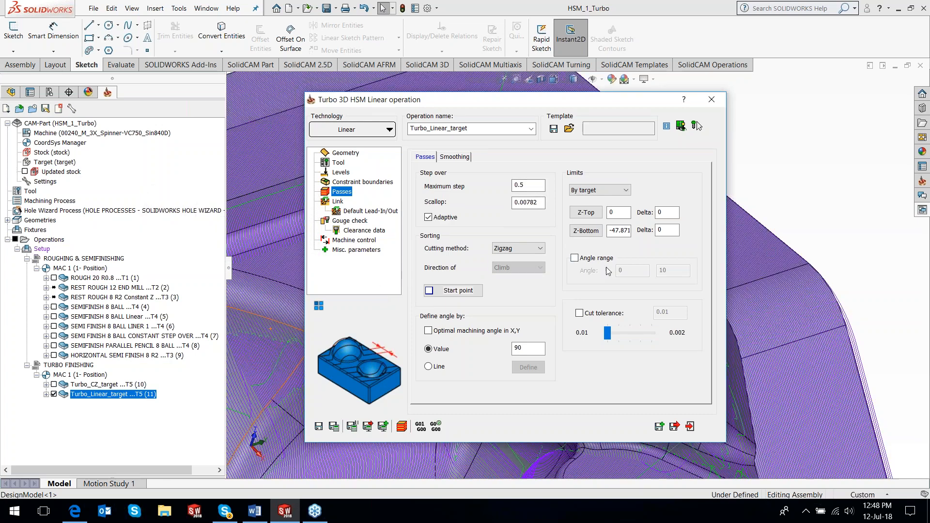
Step: Limit the linear passes to an angle range from 0 to 45
left_click(574, 258)
double_click(668, 271)
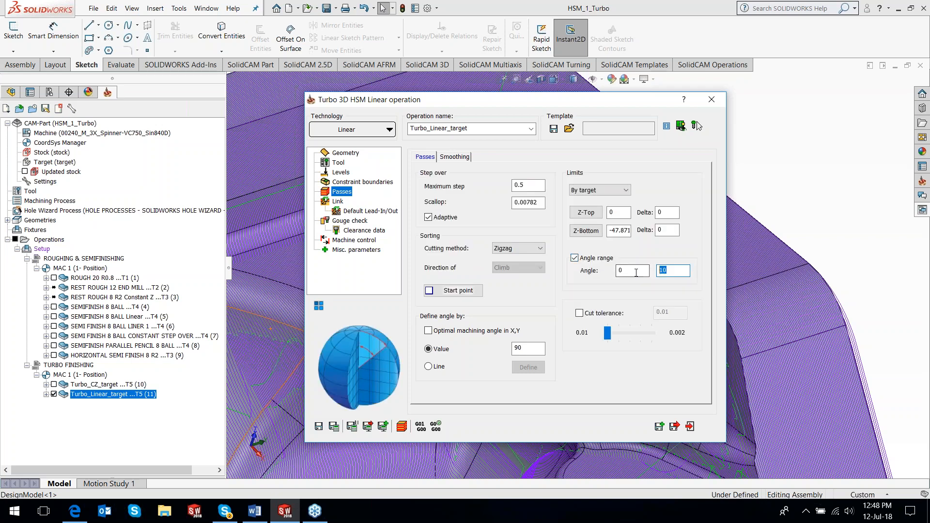
type("45")
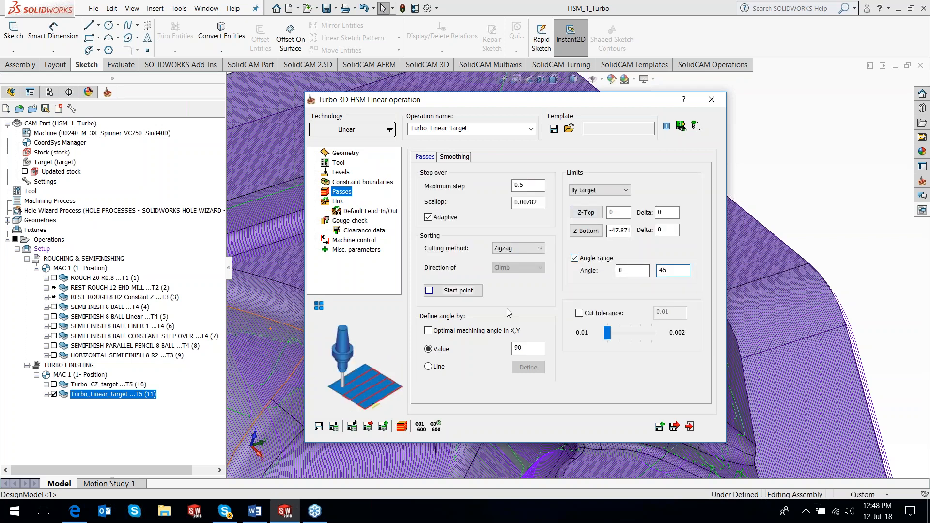
Step: Use the optimal machining angle in X,Y without adaptive step over, recalculate the linear toolpath and close the operation
left_click(494, 331)
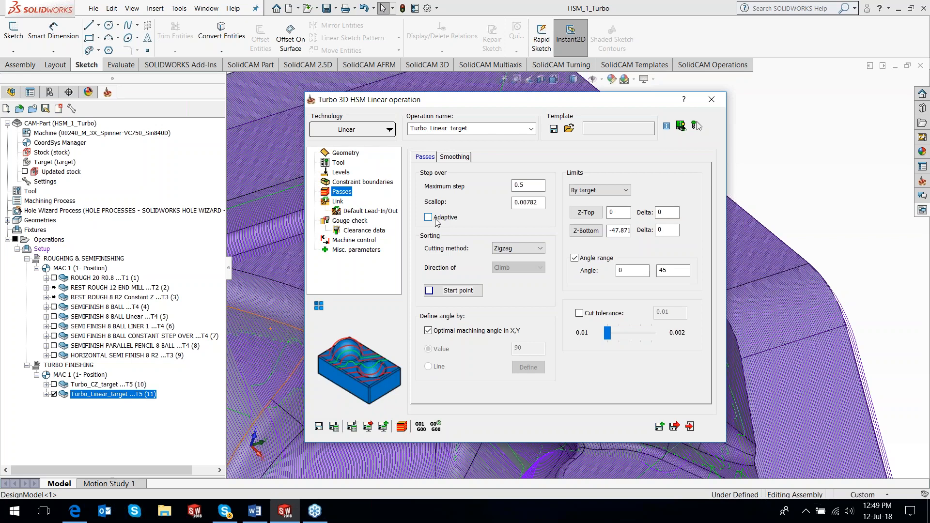
left_click(333, 426)
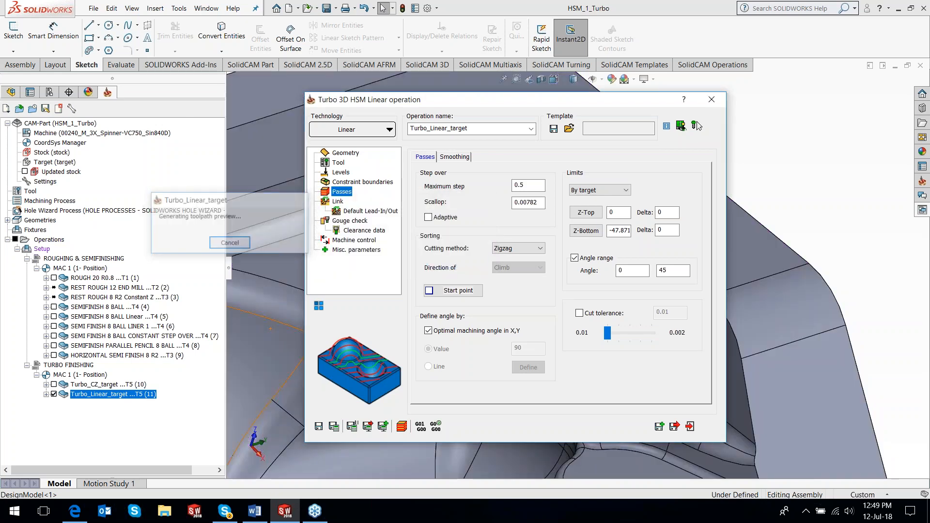
left_click(696, 126)
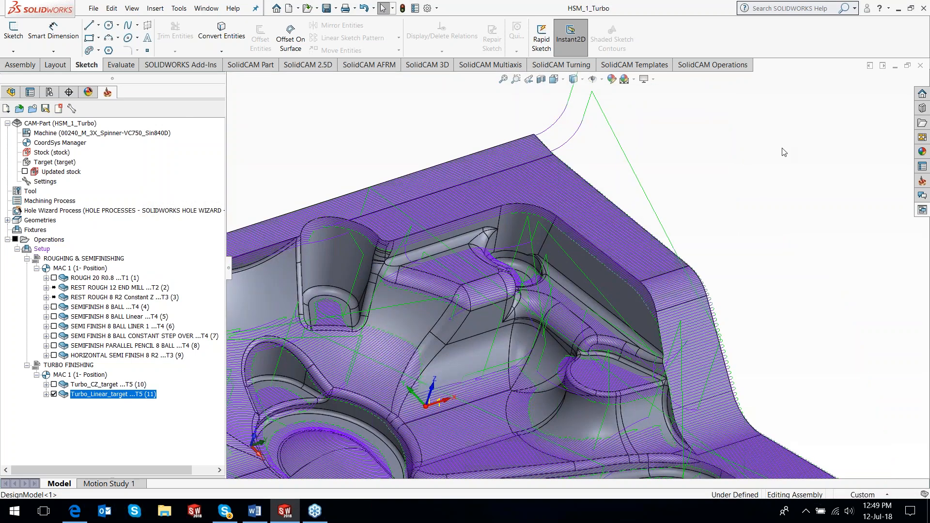
Step: Examine the angle-limited linear toolpath on the block's edges, pocket floors and fillets, checking pass directions in each region
scroll(783, 148, "up", 5)
scroll(679, 386, "down", 9)
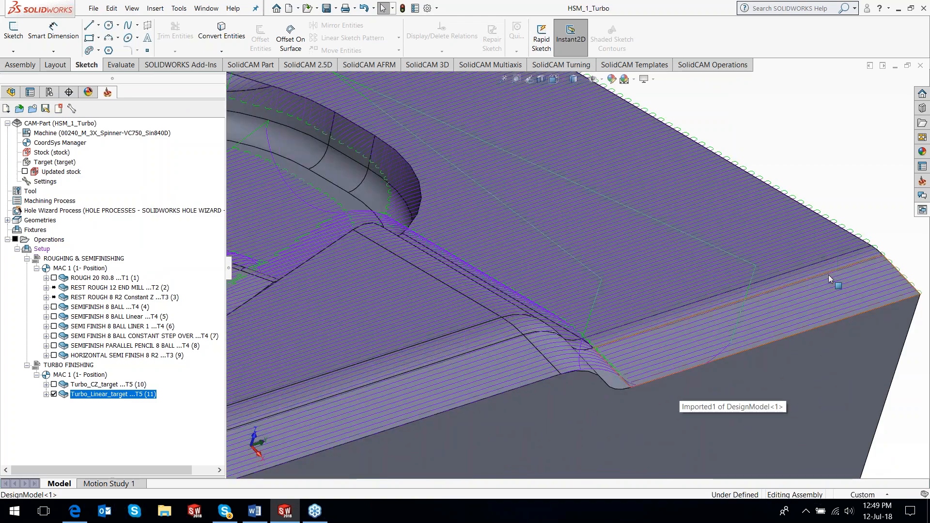
scroll(628, 217, "up", 10)
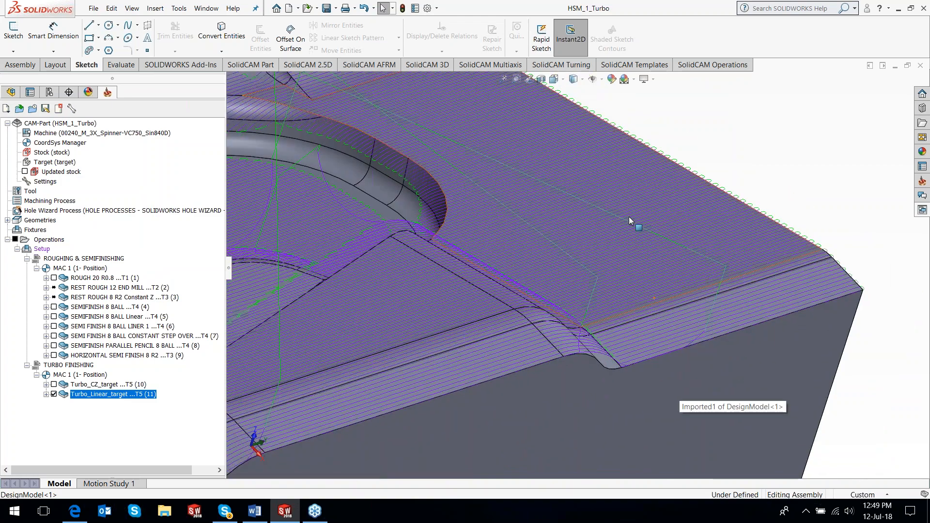
scroll(383, 281, "down", 10)
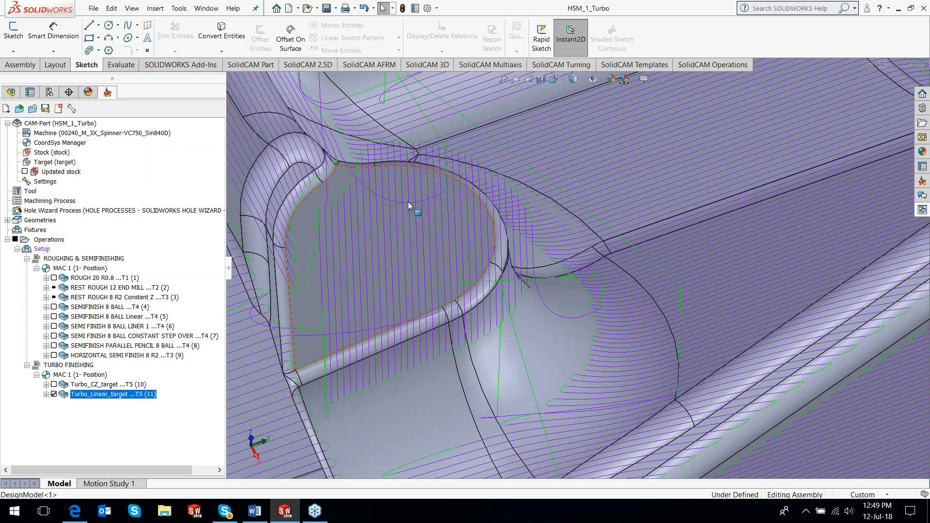
scroll(409, 223, "up", 5)
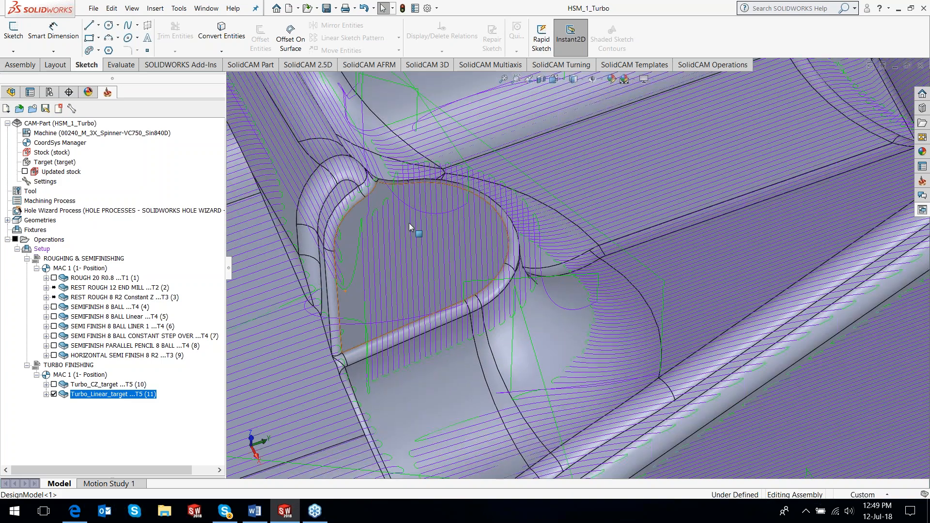
scroll(467, 260, "up", 5)
scroll(463, 169, "down", 5)
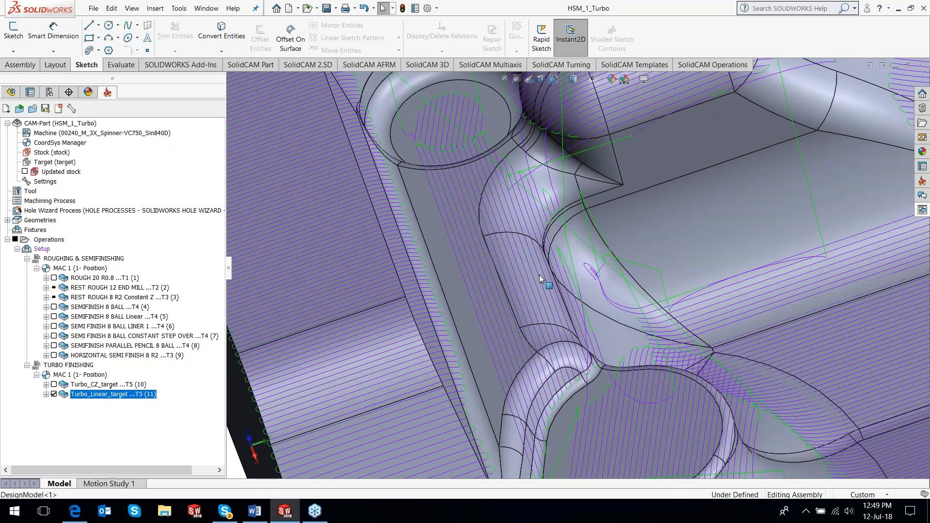
middle_click_drag(543, 278, 530, 274)
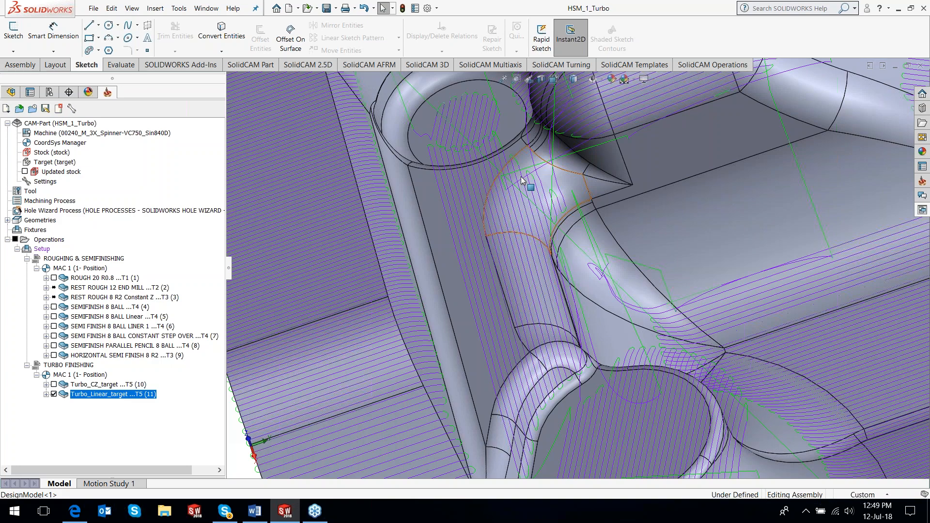
scroll(520, 281, "up", 1)
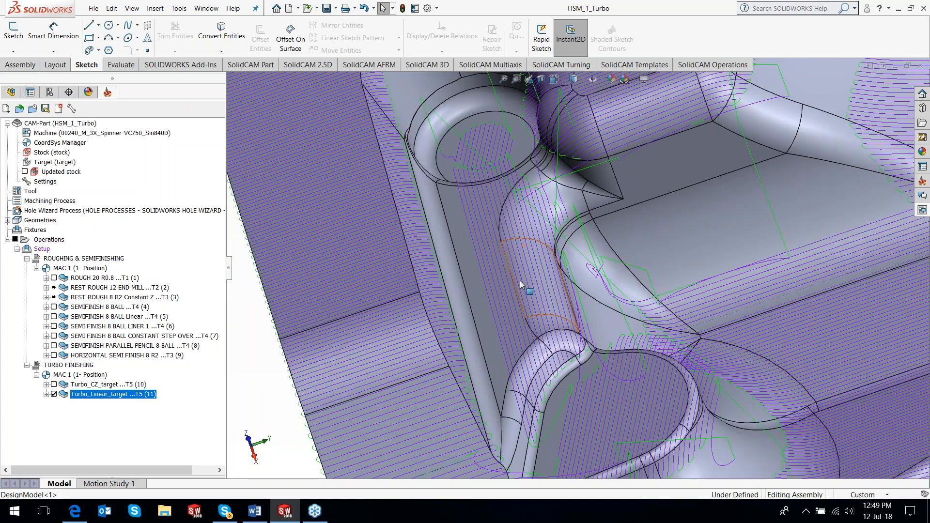
scroll(520, 281, "up", 8)
scroll(733, 263, "down", 1)
middle_click_drag(731, 264, 736, 239)
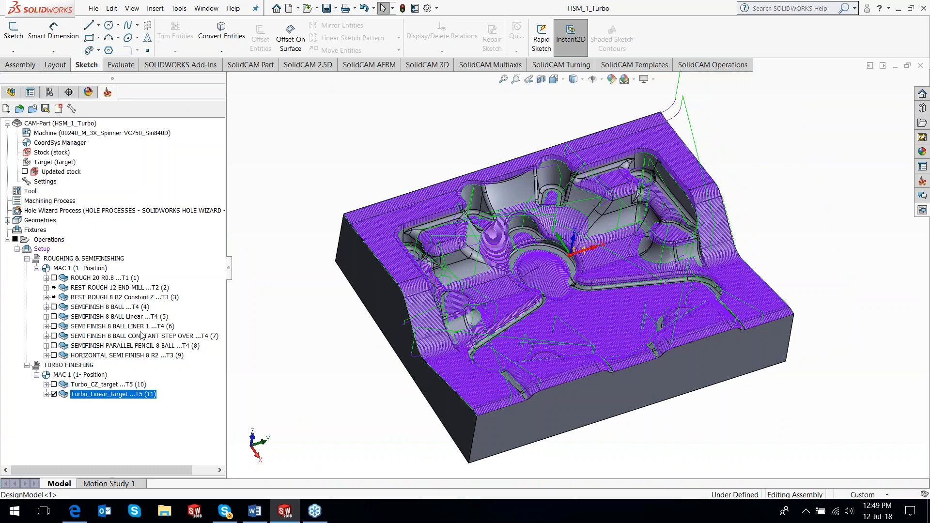
Step: Hide the Turbo_Linear_target toolpath and duplicate that operation at the end of the Turbo Finishing group
left_click(54, 394)
right_click(110, 394)
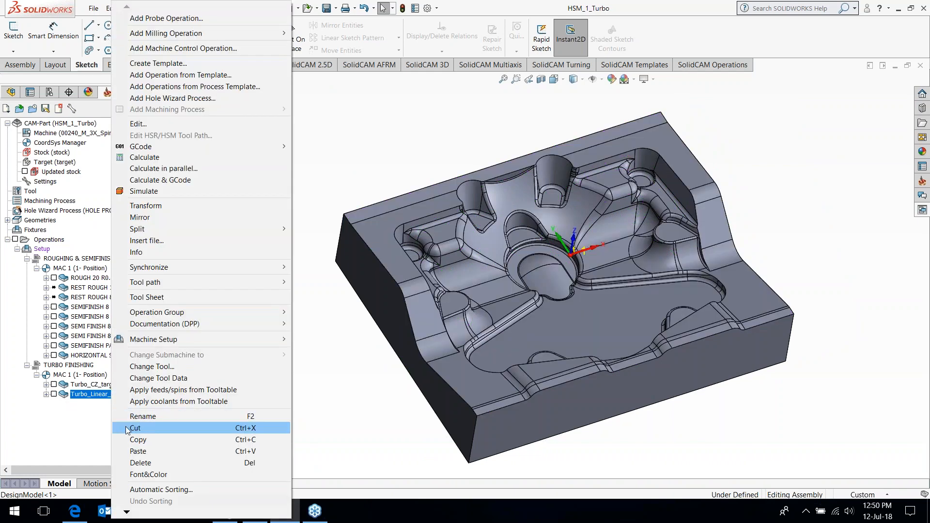
left_click(130, 440)
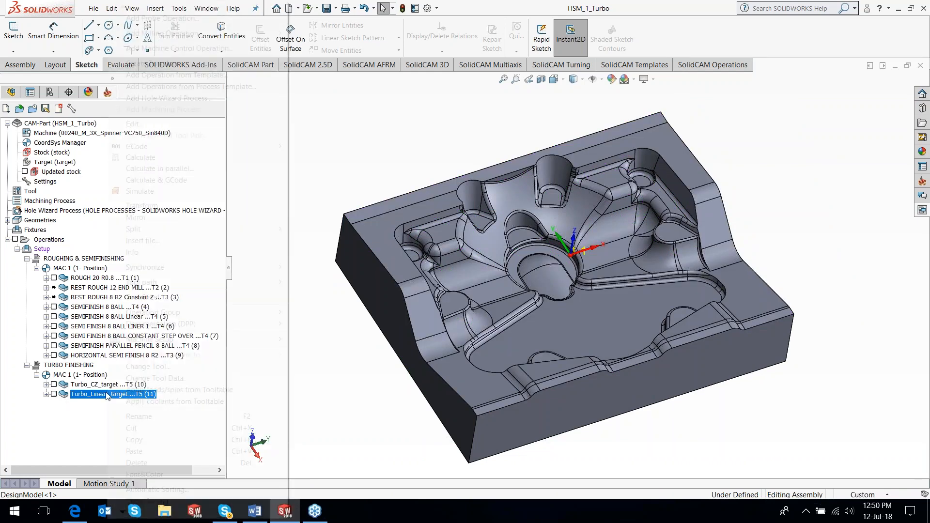
right_click(107, 393)
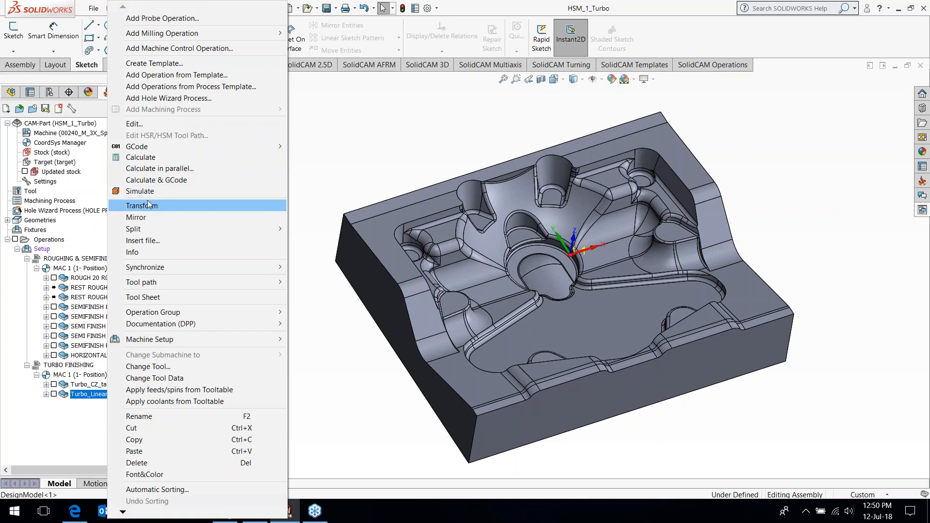
left_click(140, 451)
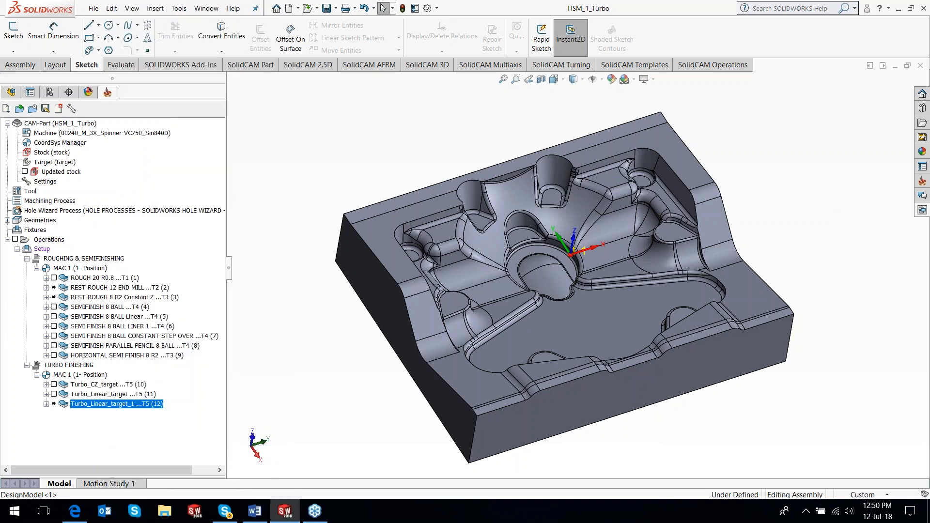
Step: Change the technology of the copied linear operation to Constant Z Rest Finish
right_click(139, 406)
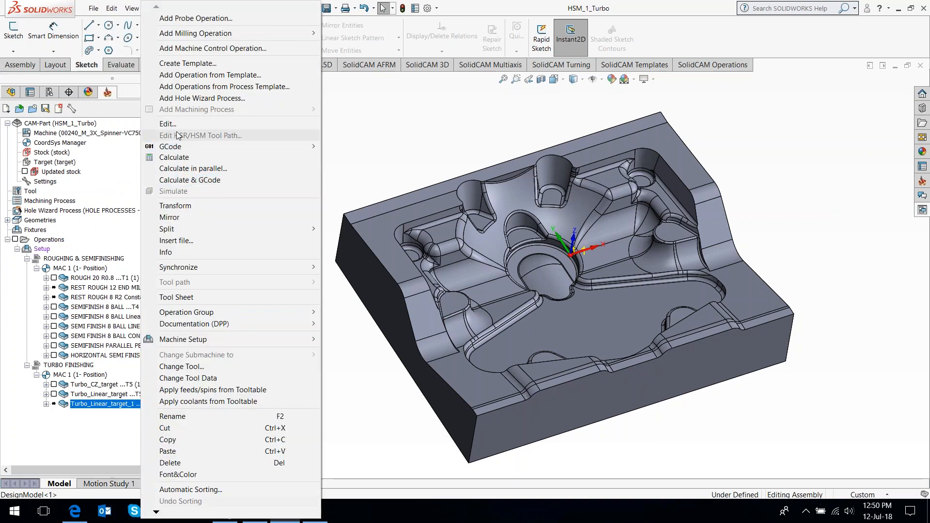
left_click(177, 124)
left_click(352, 129)
left_click(363, 192)
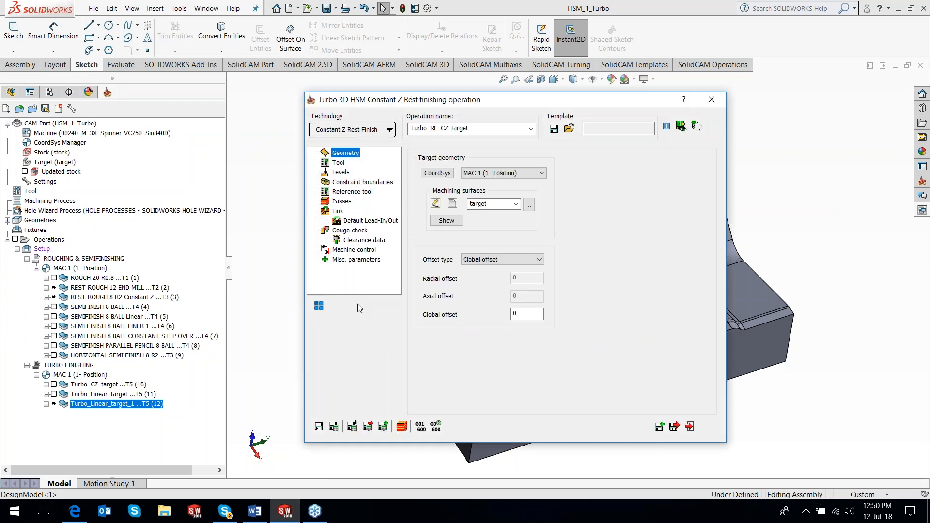
Step: Assign tool 3, the 8 mm cutter with corner radius 2, to the Constant Z Rest operation
left_click(339, 163)
left_click(468, 338)
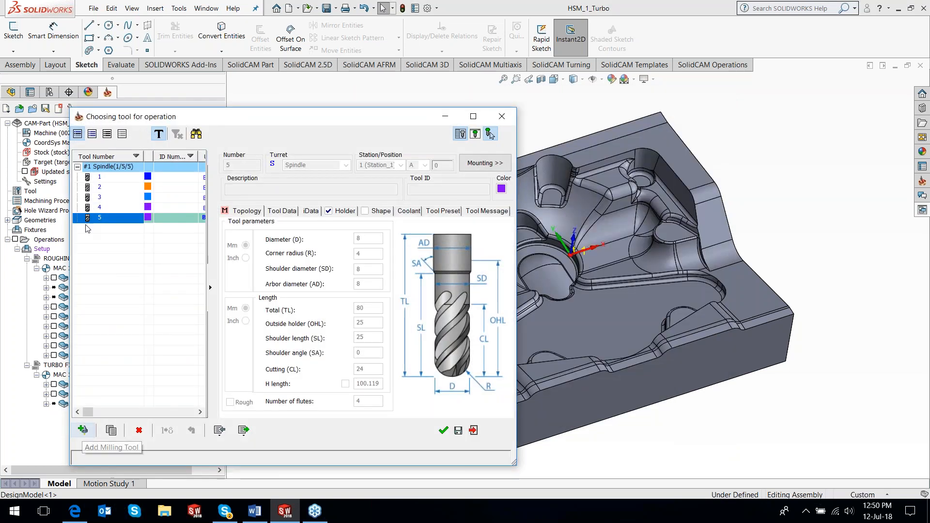
left_click(108, 189)
left_click(108, 197)
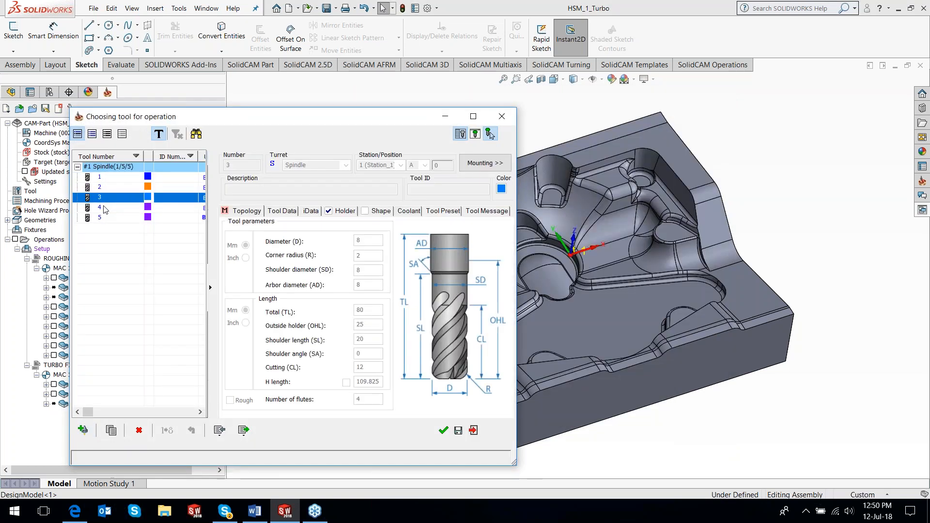
left_click(443, 430)
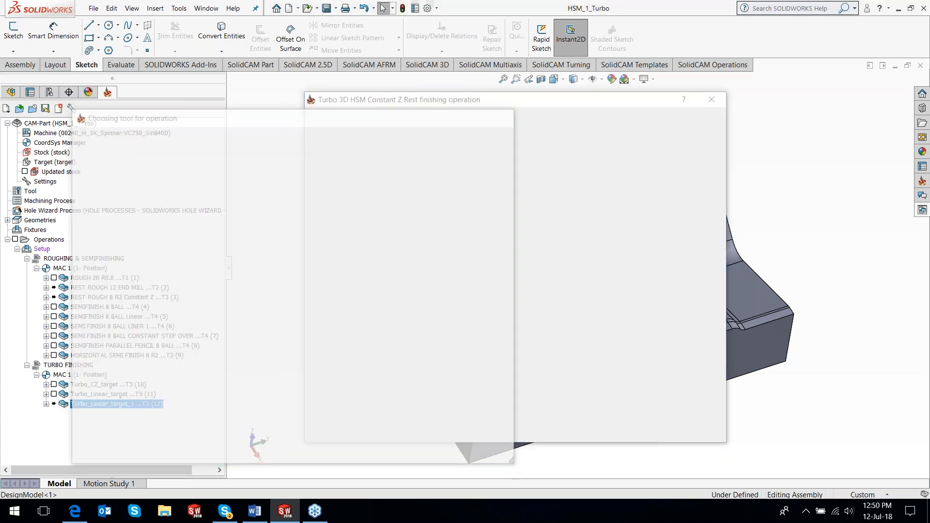
Step: Use tool 2, the 12 mm end mill, as the reference tool and set the rest area expansion to 0.5
left_click(341, 173)
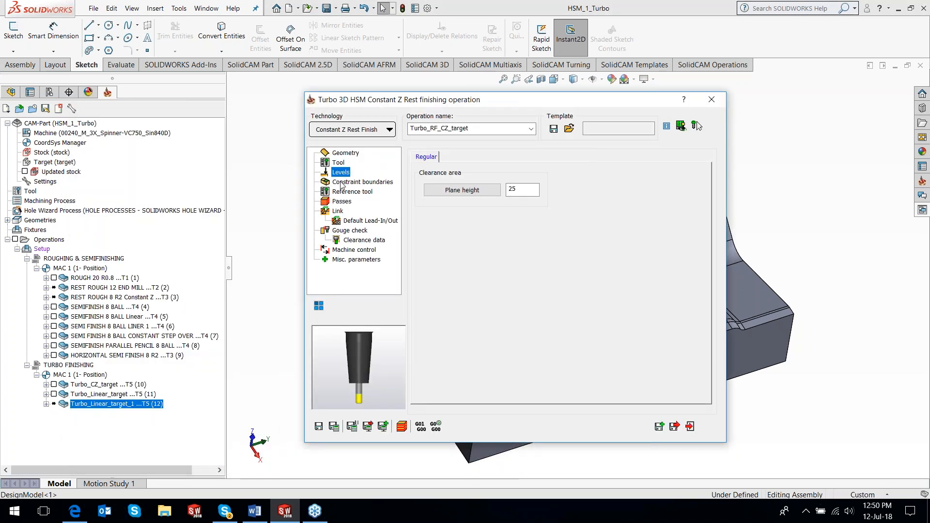
left_click(349, 182)
left_click(352, 191)
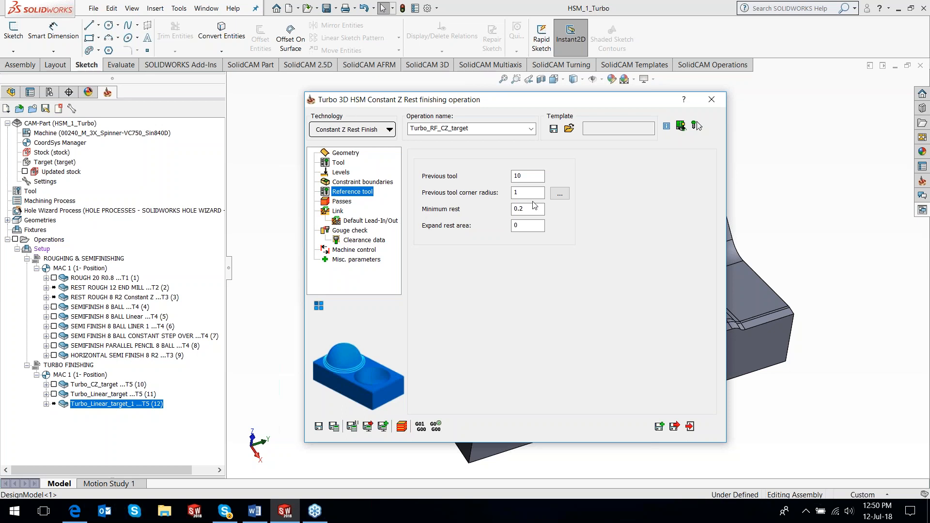
left_click(559, 193)
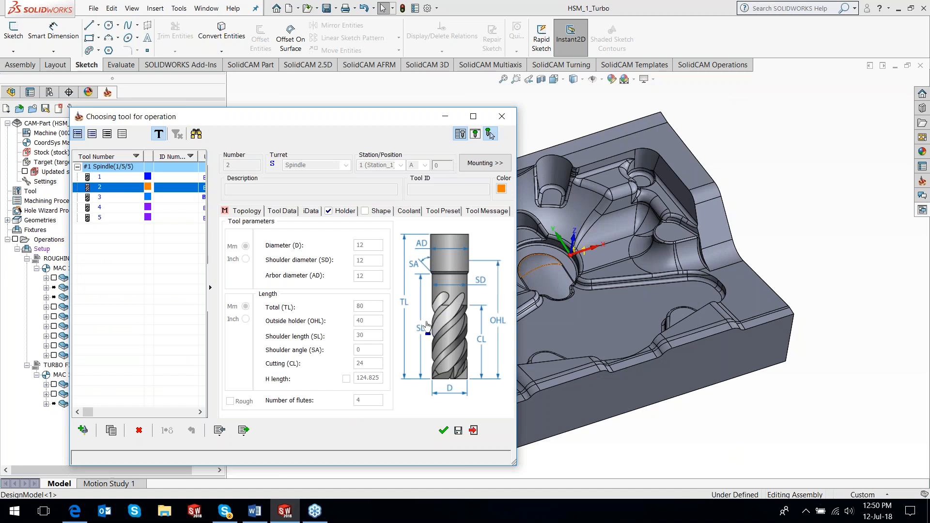
left_click(442, 430)
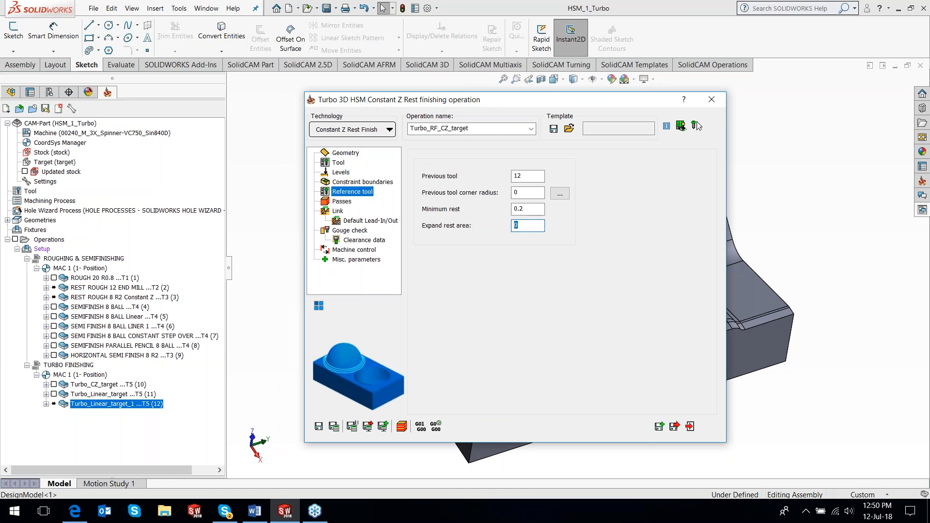
type("0.5")
Step: Turn off the angle range limit for the rest passes, calculate the toolpath and close the operation
left_click(359, 202)
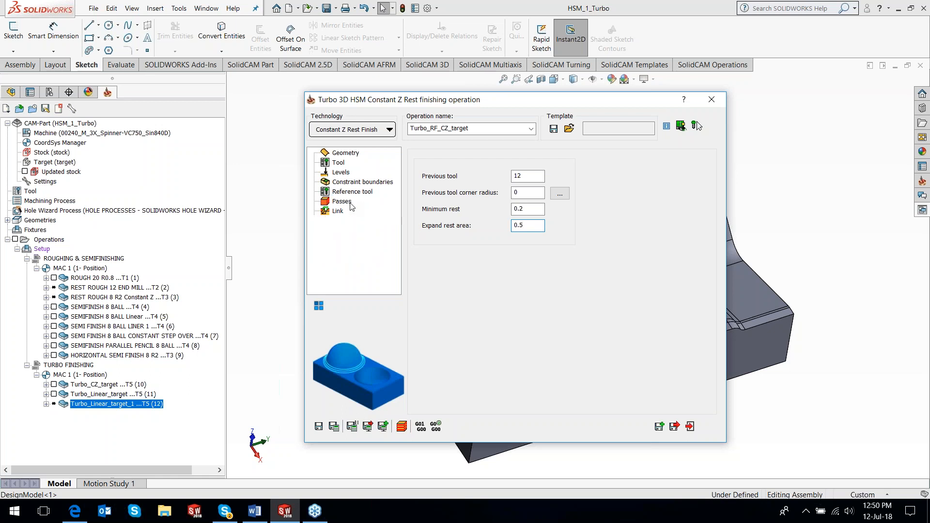
left_click_drag(519, 190, 492, 187)
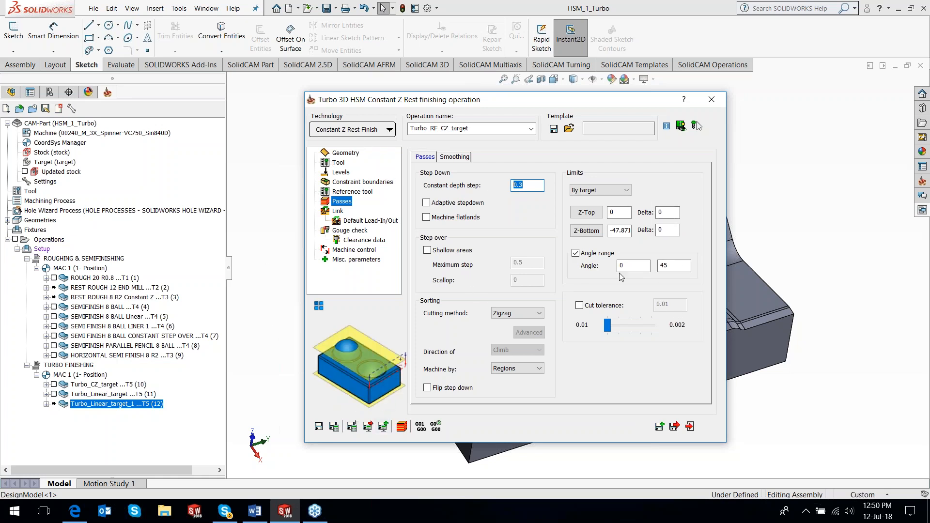
left_click(575, 252)
left_click(319, 427)
left_click(333, 429)
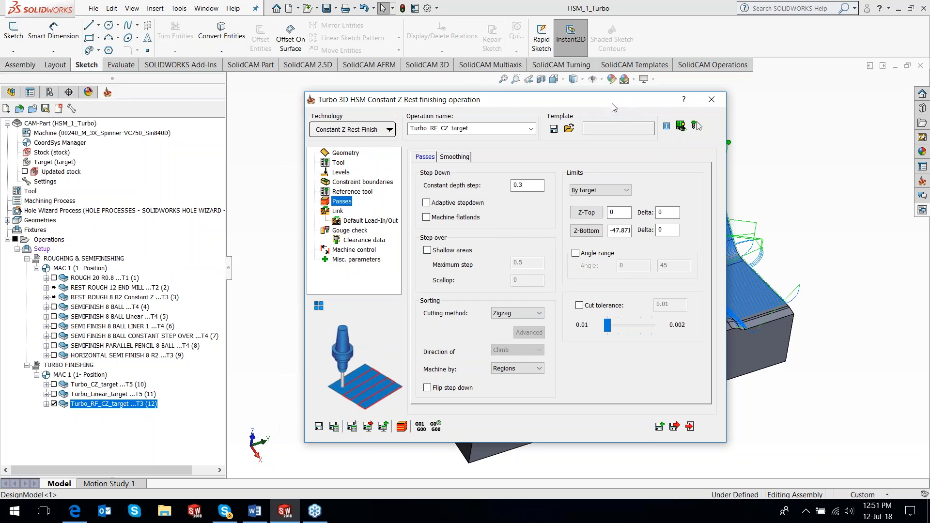
left_click(370, 193)
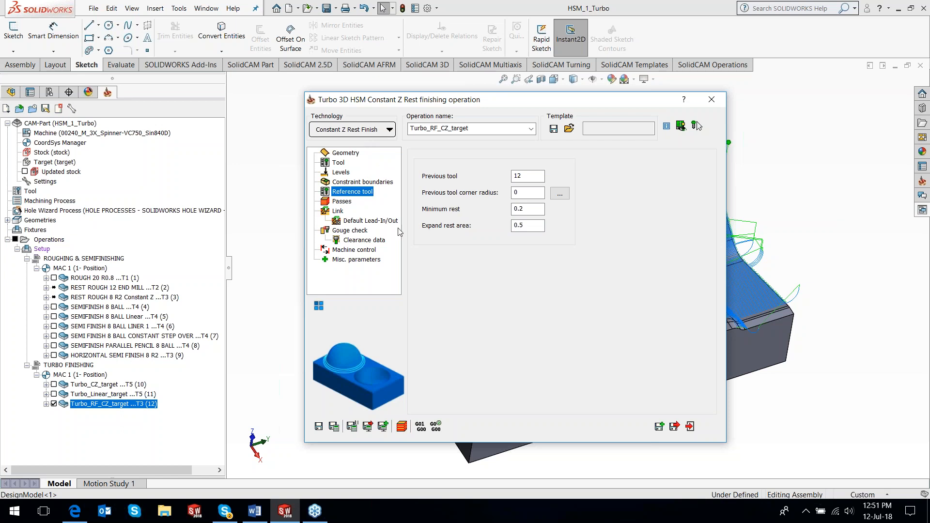
left_click(713, 100)
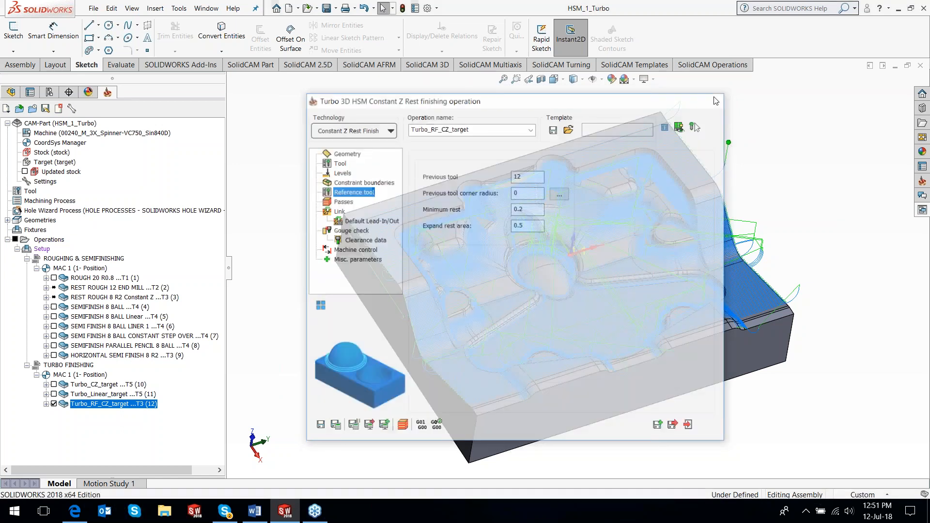
scroll(667, 304, "up", 2)
scroll(633, 275, "down", 2)
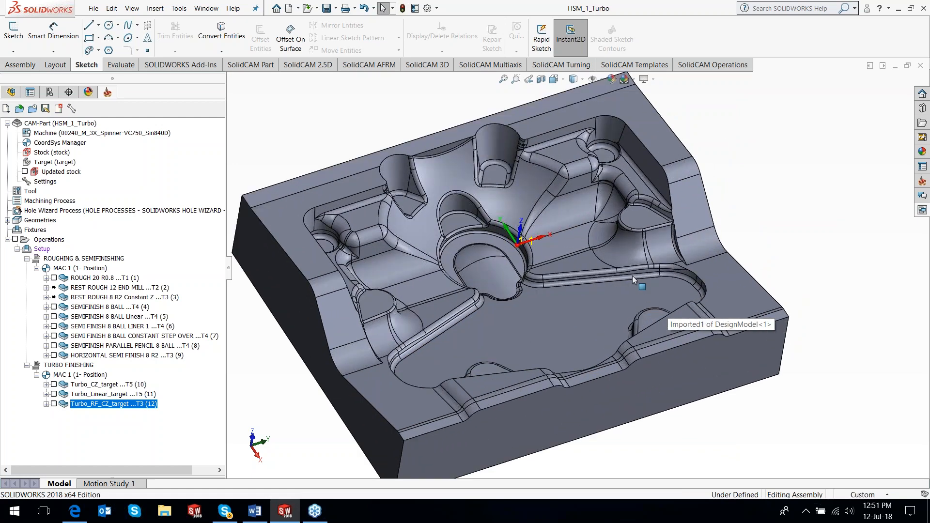
scroll(632, 275, "down", 3)
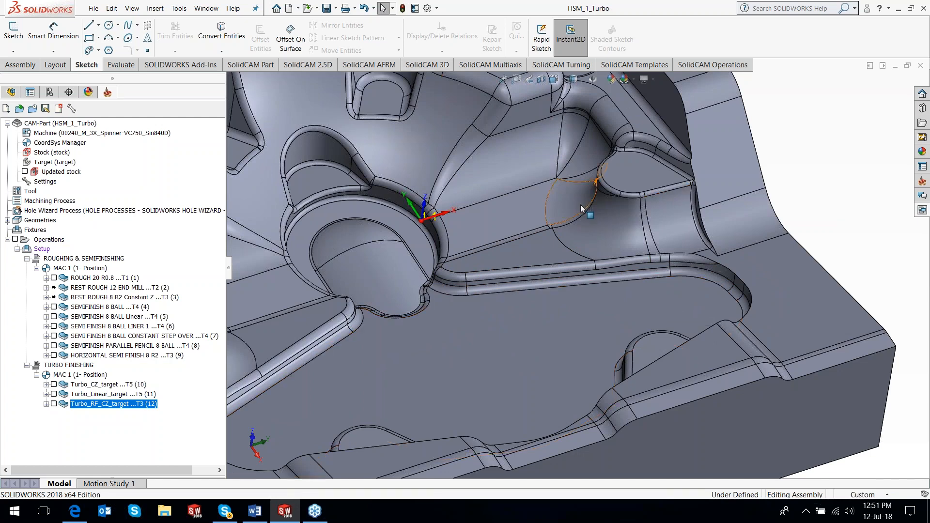
scroll(581, 205, "up", 5)
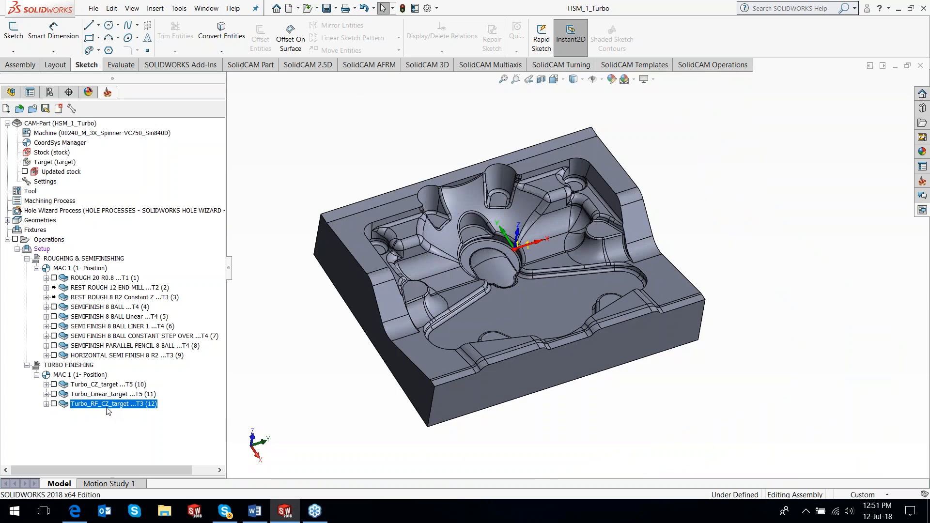
right_click(108, 409)
mouse_move(174, 31)
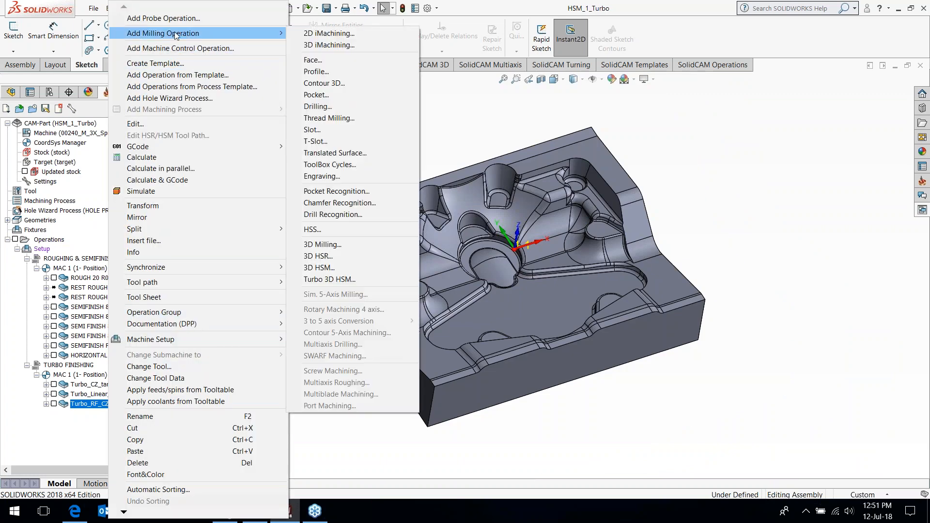
left_click(317, 267)
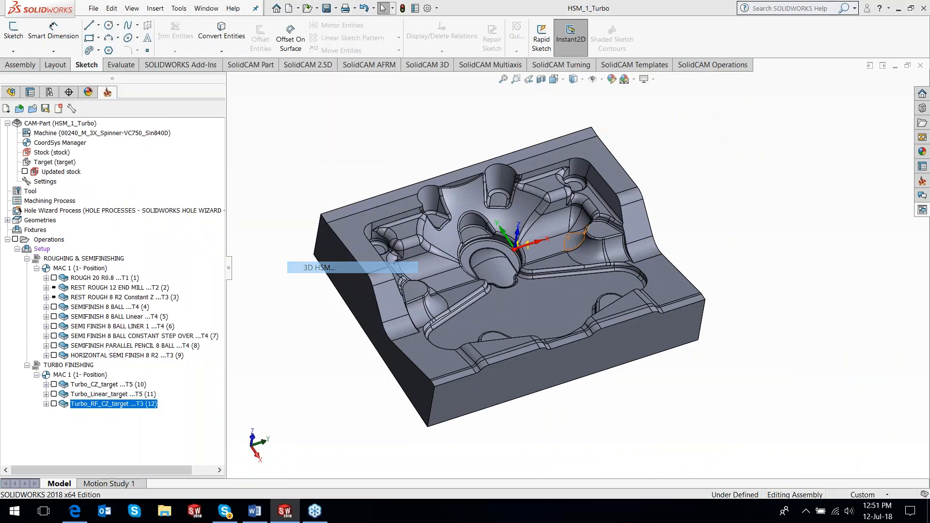
left_click(336, 111)
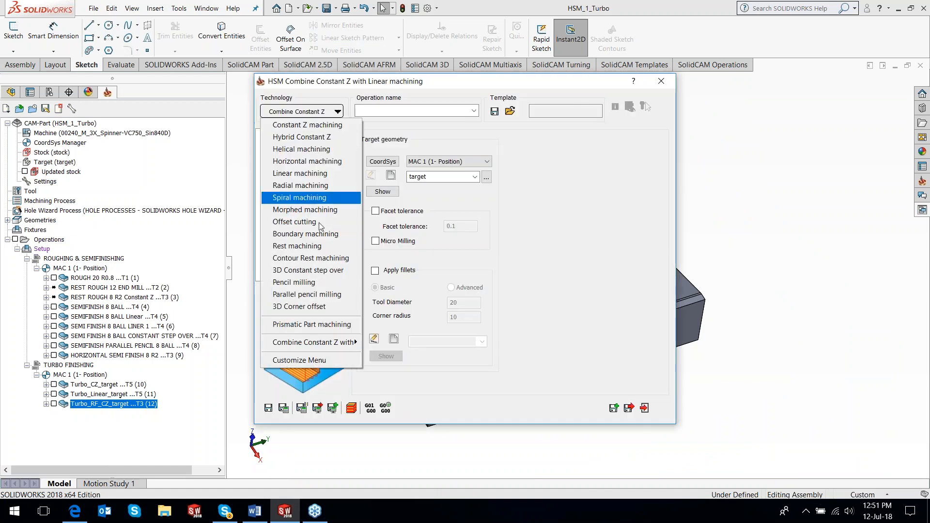
left_click(316, 259)
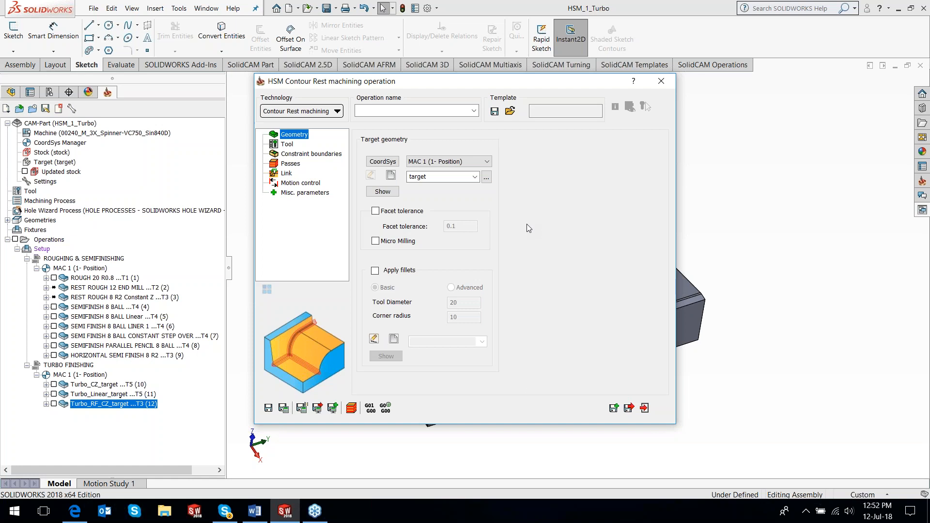
left_click(660, 81)
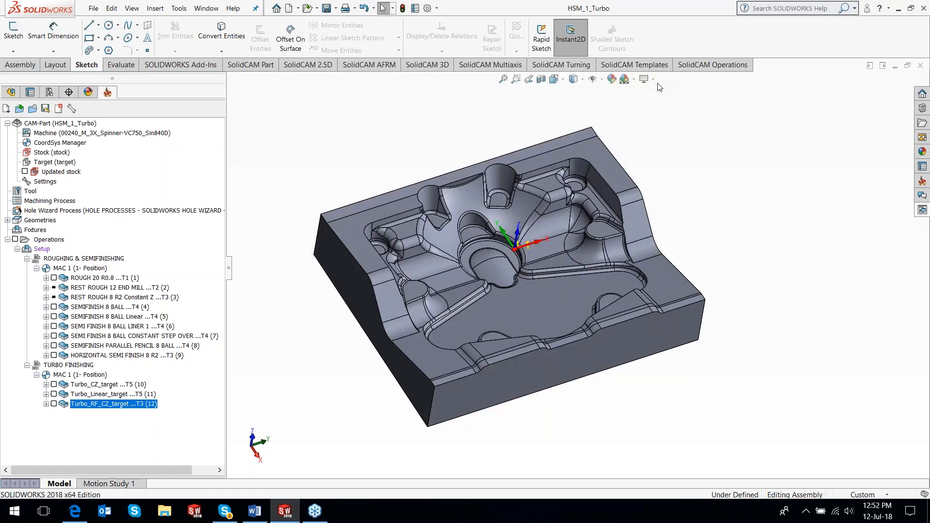
Step: In a new 3D HSM operation, remove Boundary, Offset, Morphed, Spiral, Radial, Hybrid Constant Z and Parallel pencil from the available technologies
right_click(98, 406)
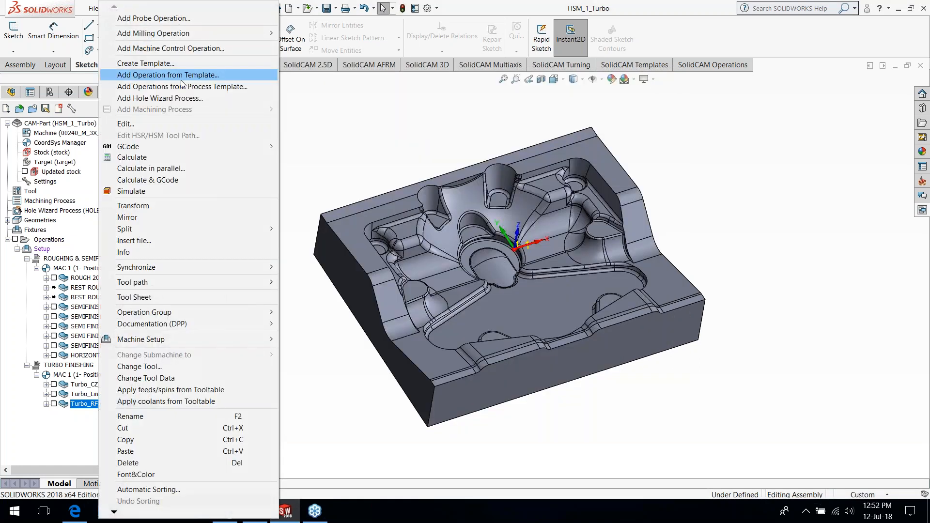
mouse_move(196, 34)
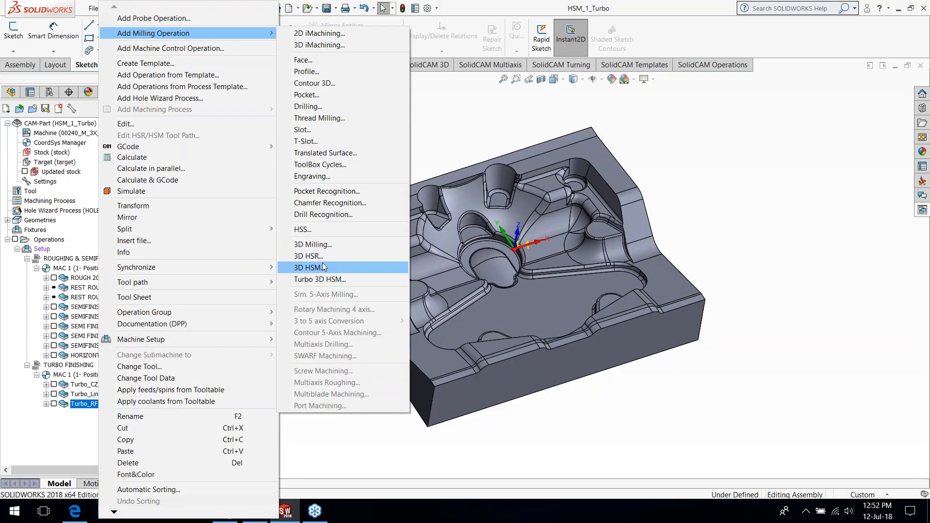
left_click(323, 268)
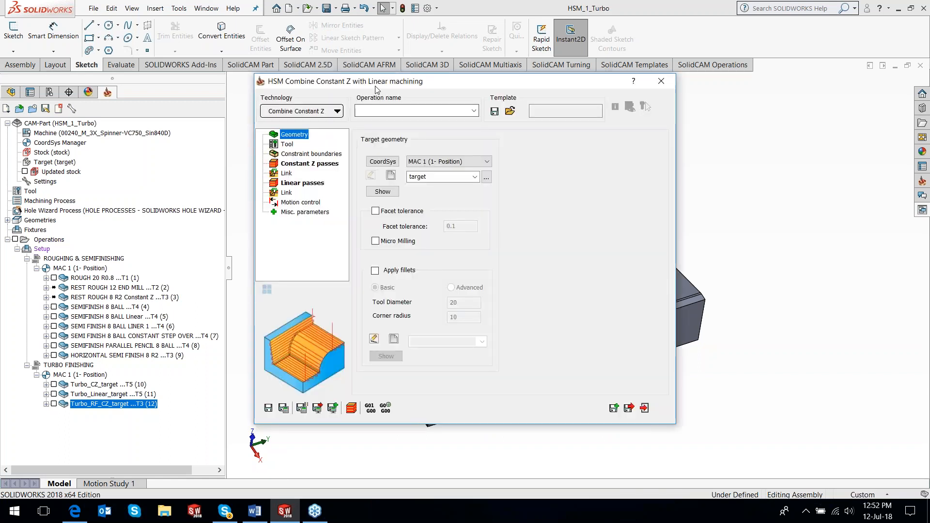
left_click(338, 112)
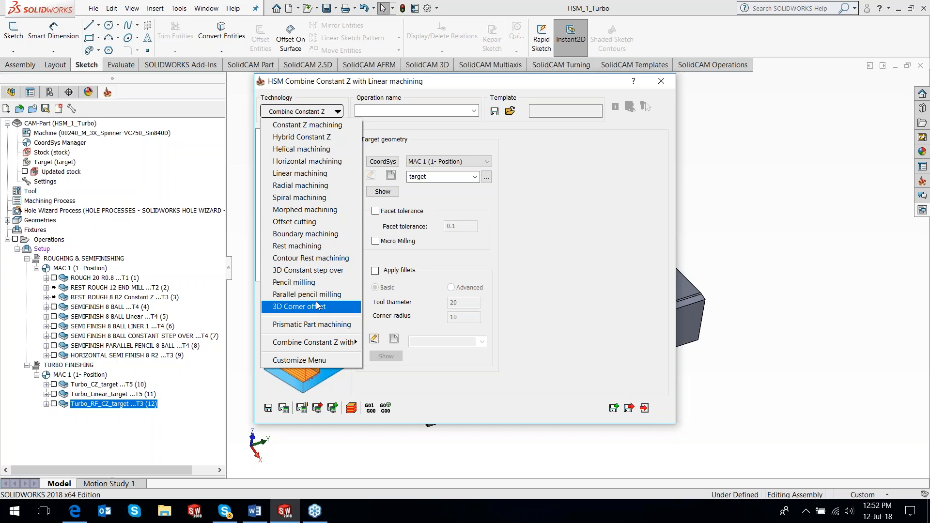
left_click(309, 365)
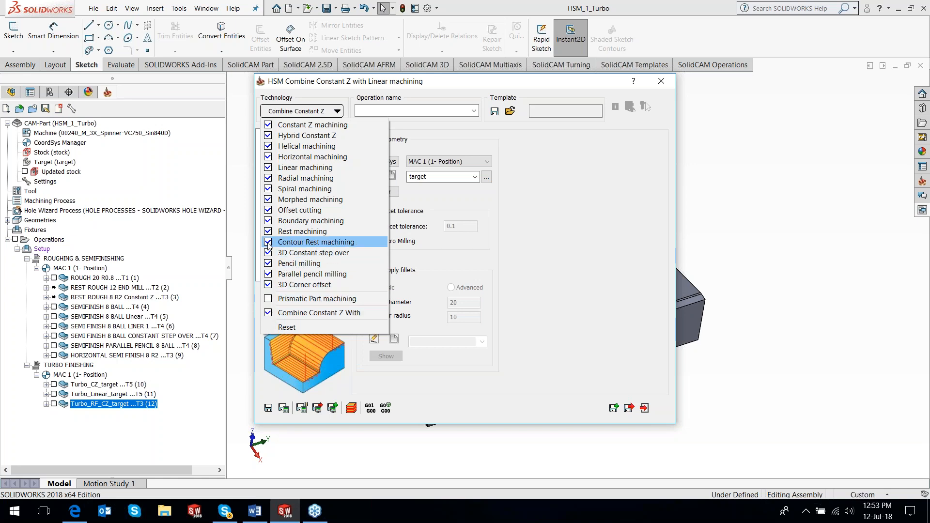
left_click(269, 222)
left_click(270, 210)
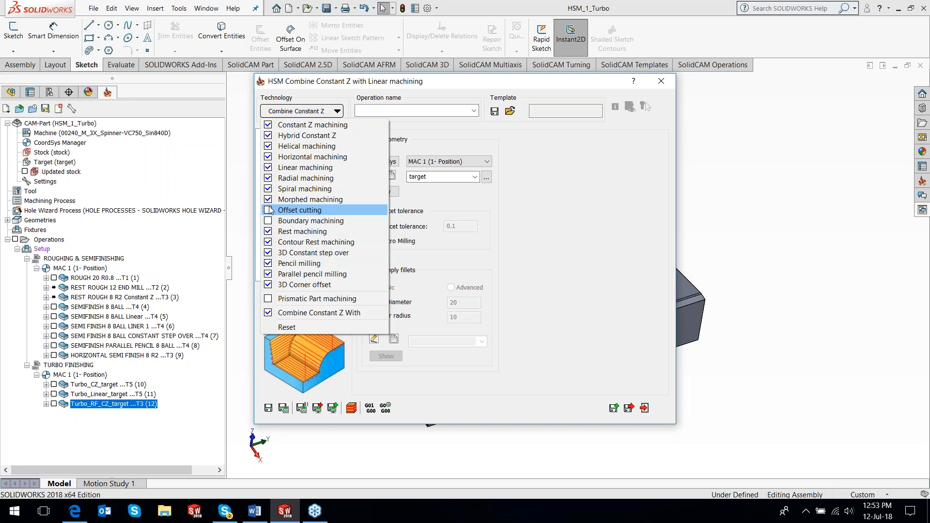
left_click(269, 199)
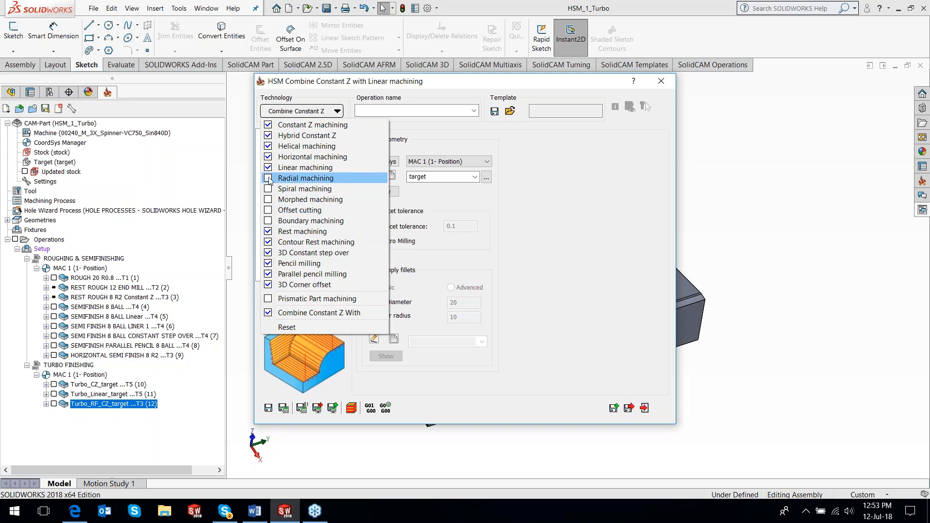
left_click(280, 137)
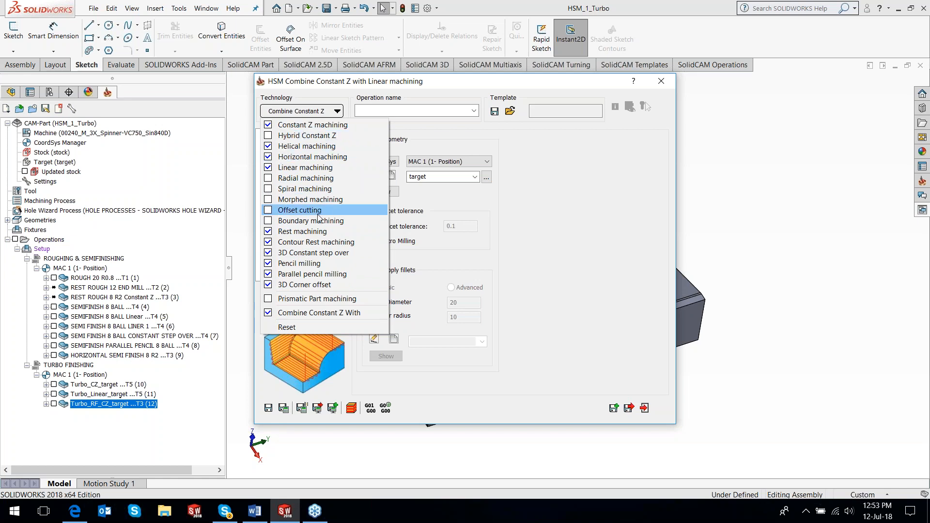
left_click(269, 275)
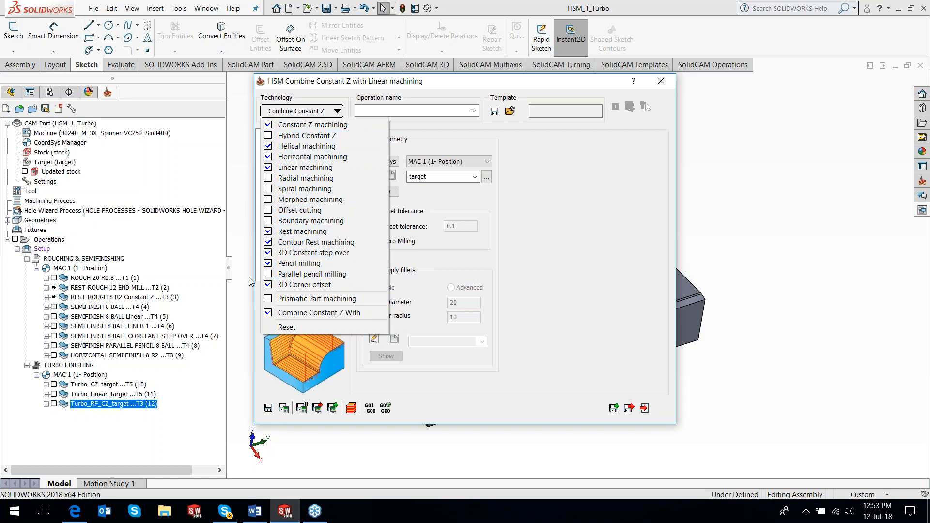
Step: Finish customizing the technology list, check the shortened list and close the new HSM operation
left_click(543, 313)
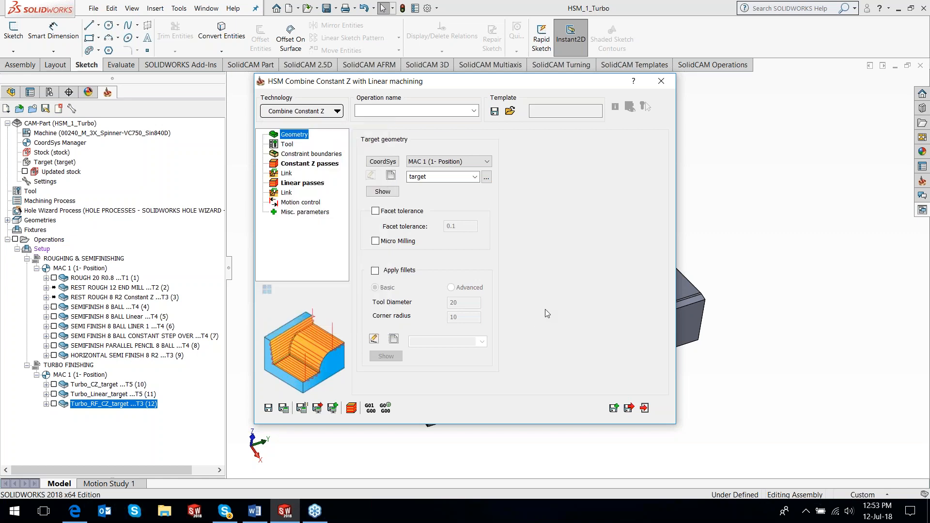
left_click(339, 112)
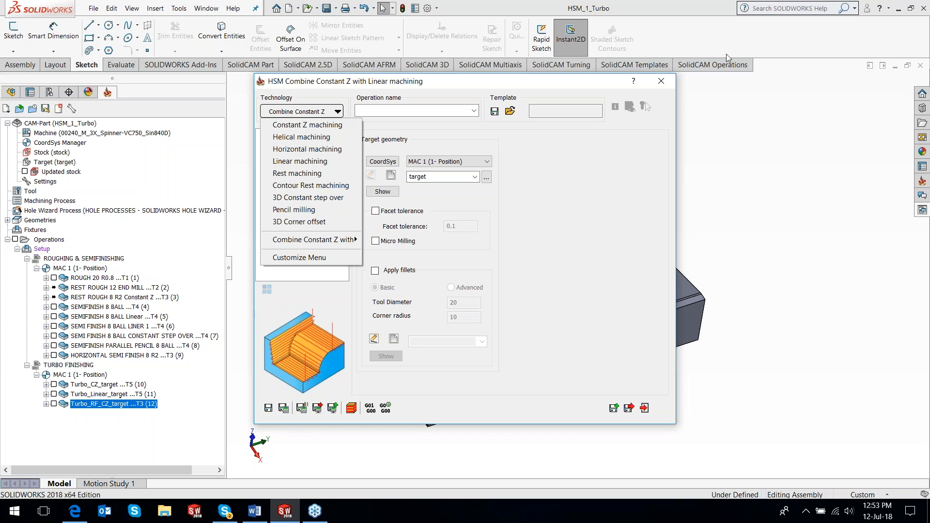
left_click(669, 85)
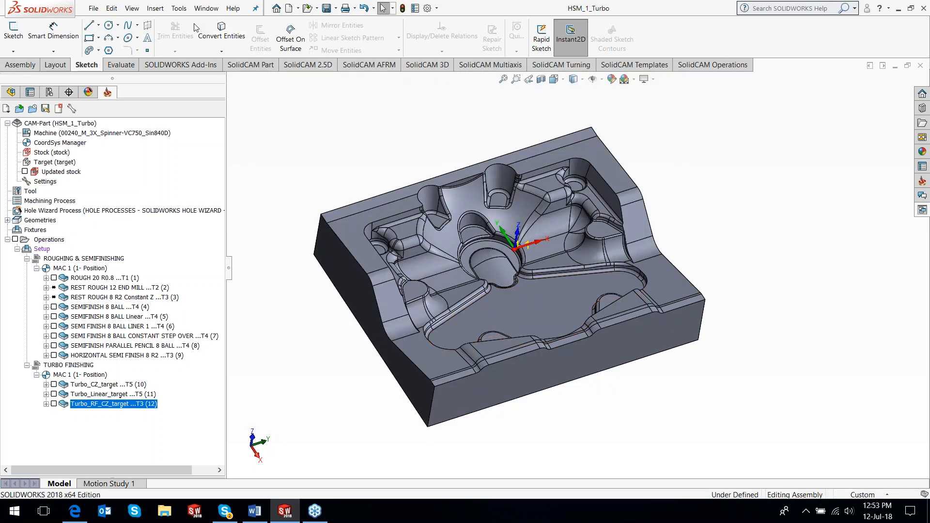
Step: Open the recent CAM-Part HSM_1_Turbo.PRT stored in the backup Projects folder
left_click(179, 8)
mouse_move(198, 59)
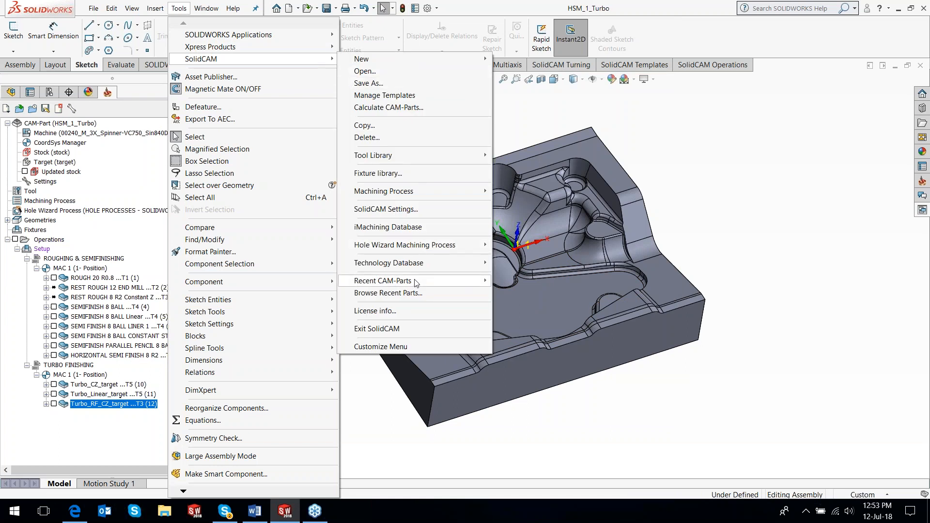
mouse_move(417, 283)
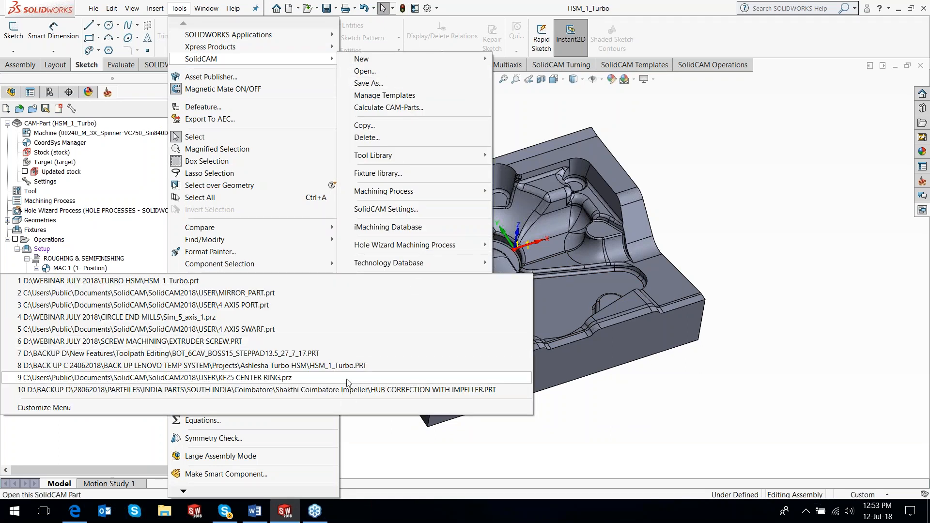
left_click(369, 366)
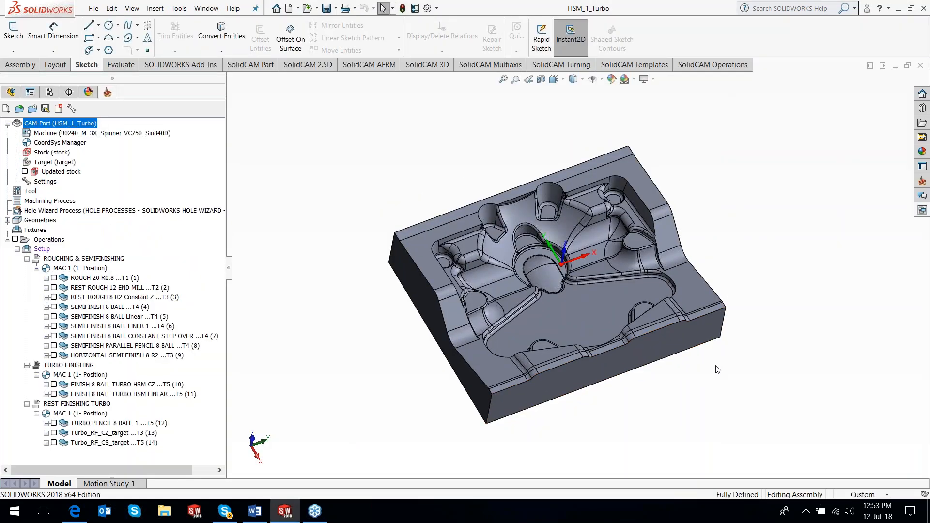
Step: Show the Turbo_RF_CZ_target toolpath and examine its rest passes along the fillet at the edge of the cavity floor
scroll(566, 261, "down", 3)
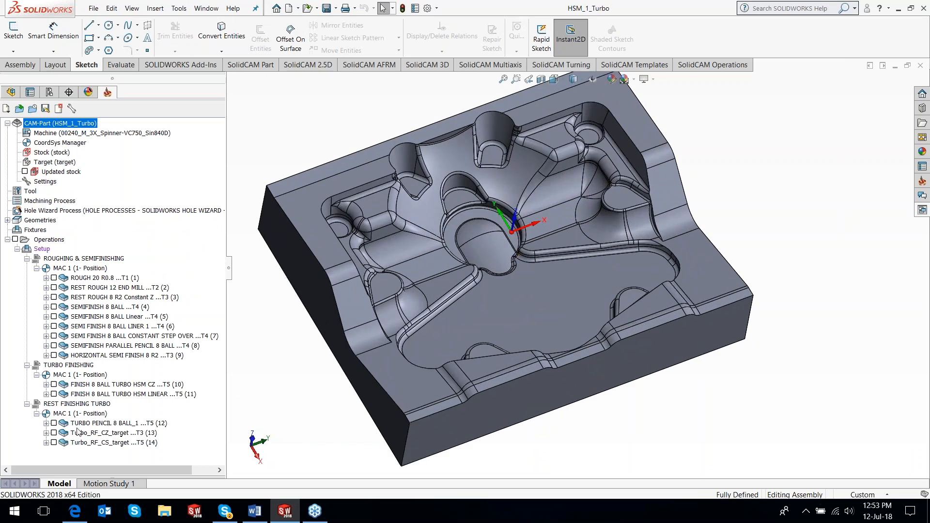
left_click(54, 433)
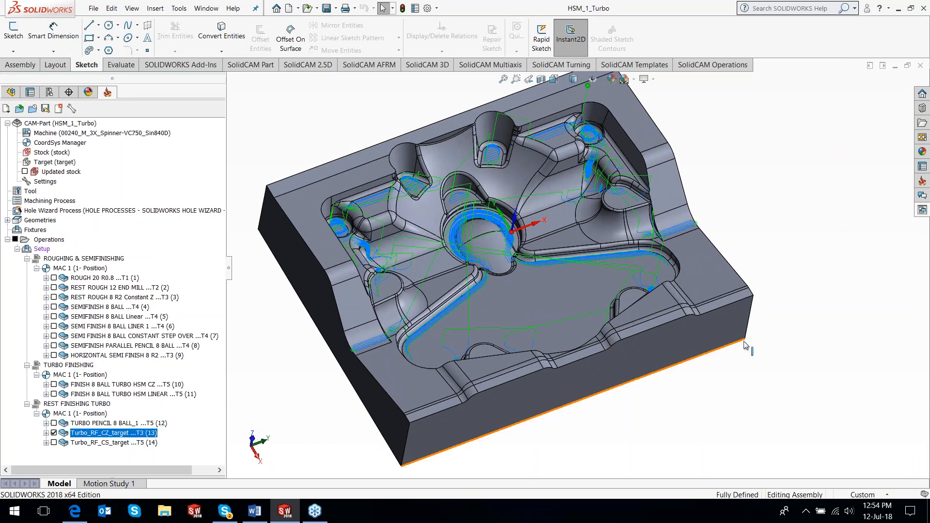
scroll(589, 271, "down", 2)
scroll(589, 272, "down", 5)
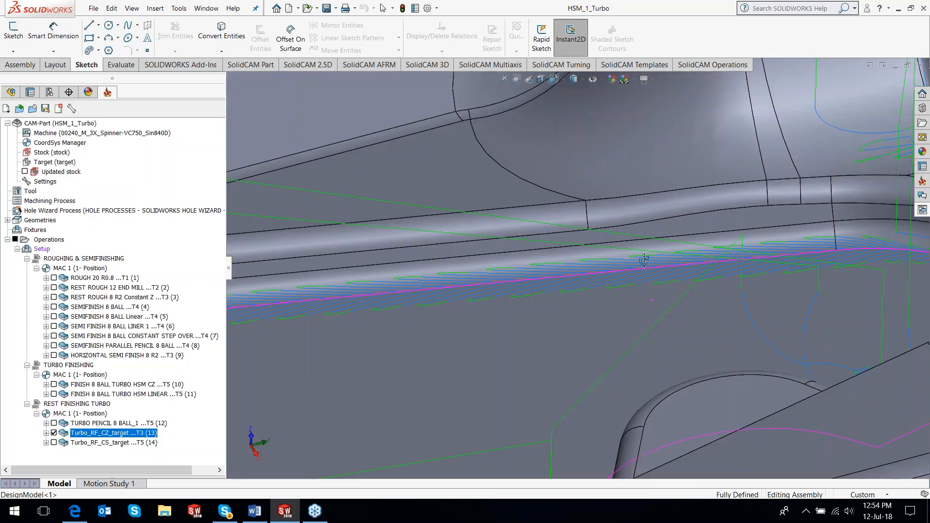
middle_click_drag(644, 260, 586, 285)
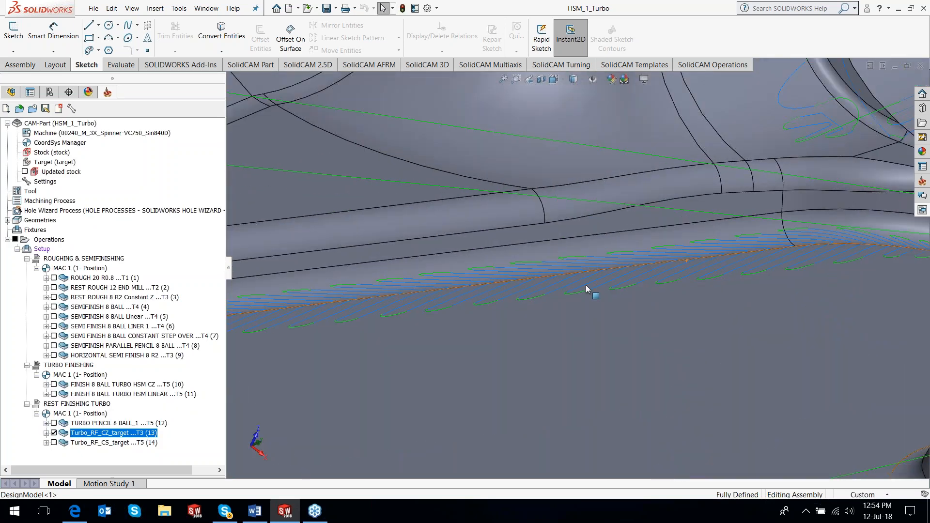
scroll(586, 285, "down", 2)
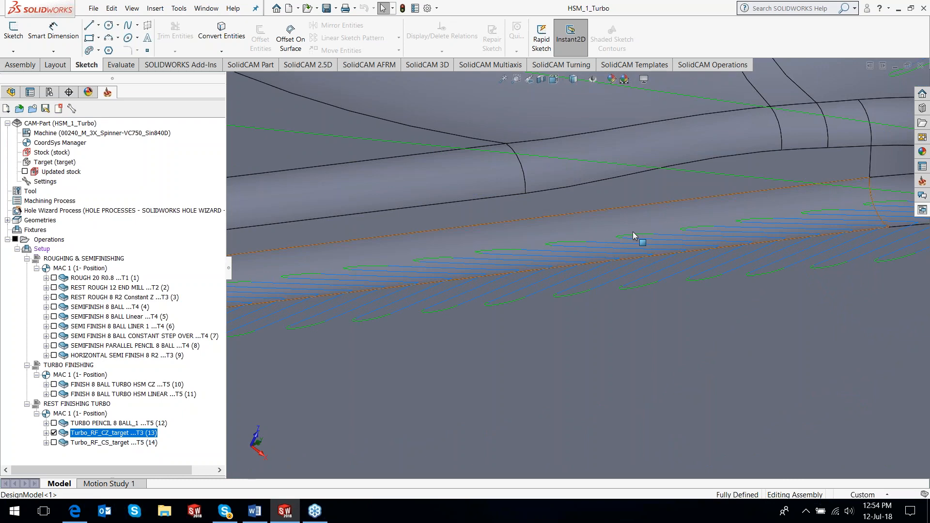
scroll(635, 256, "up", 6)
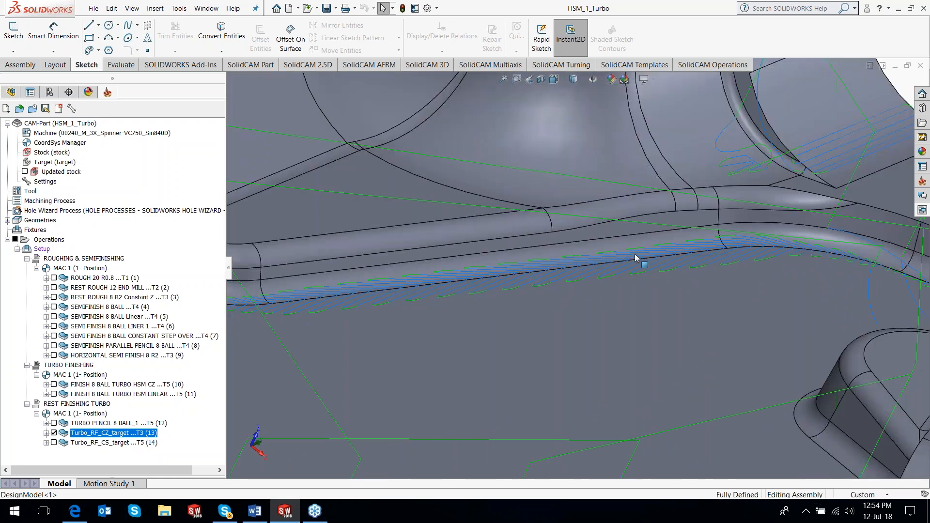
Step: Examine the Constant Z rest passes around the cavity's curved corners and the whole block, and hide the Turbo_RF_CZ_target toolpath
scroll(636, 257, "up", 4)
scroll(511, 185, "down", 6)
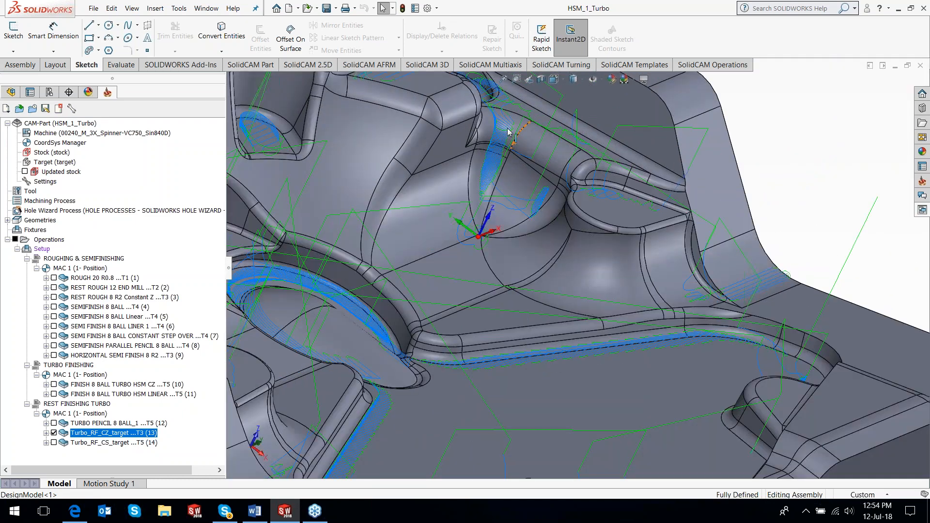
scroll(511, 186, "down", 2)
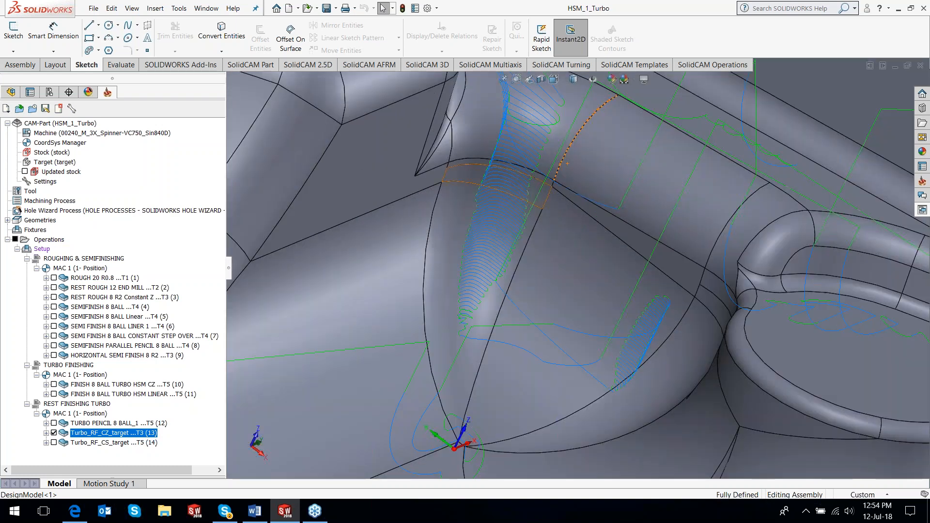
scroll(677, 278, "up", 10)
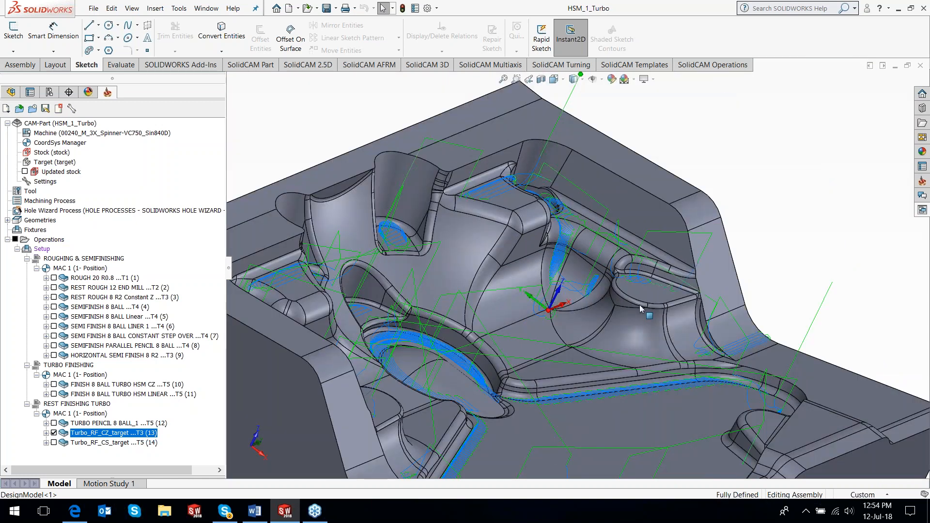
scroll(640, 309, "up", 4)
middle_click_drag(640, 309, 574, 363)
scroll(574, 363, "up", 1)
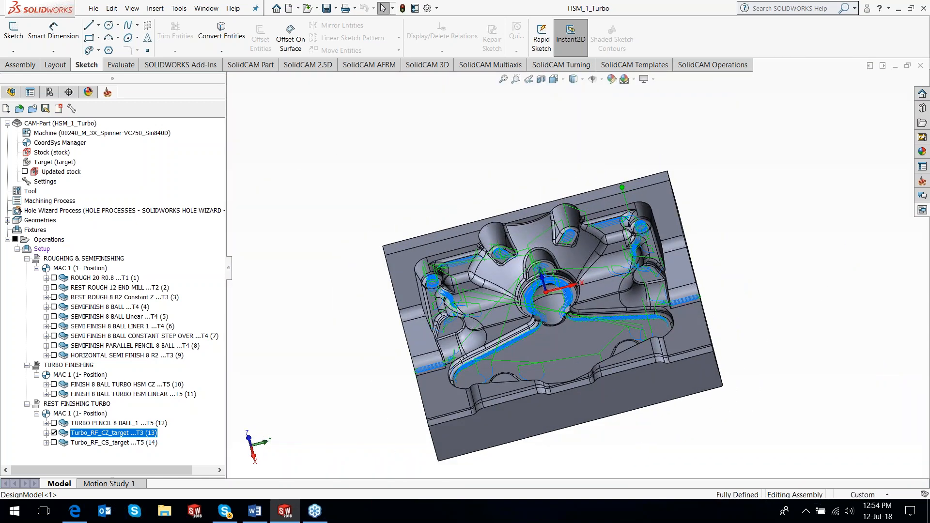
left_click(53, 433)
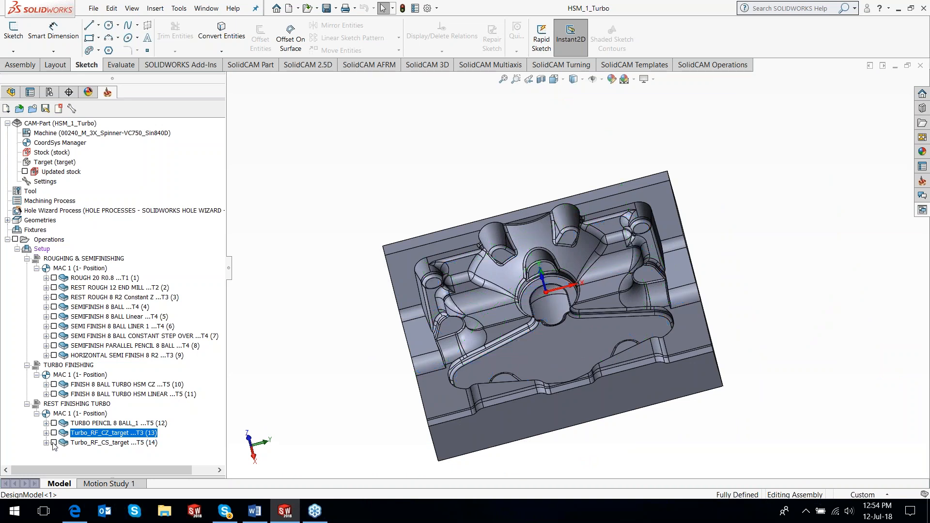
Step: Show the Turbo_RF_CS_target toolpath, examine its passes in the small U-shaped pockets, and hide it again
left_click(54, 443)
middle_click_drag(588, 373, 575, 307)
scroll(575, 306, "down", 2)
scroll(541, 191, "down", 6)
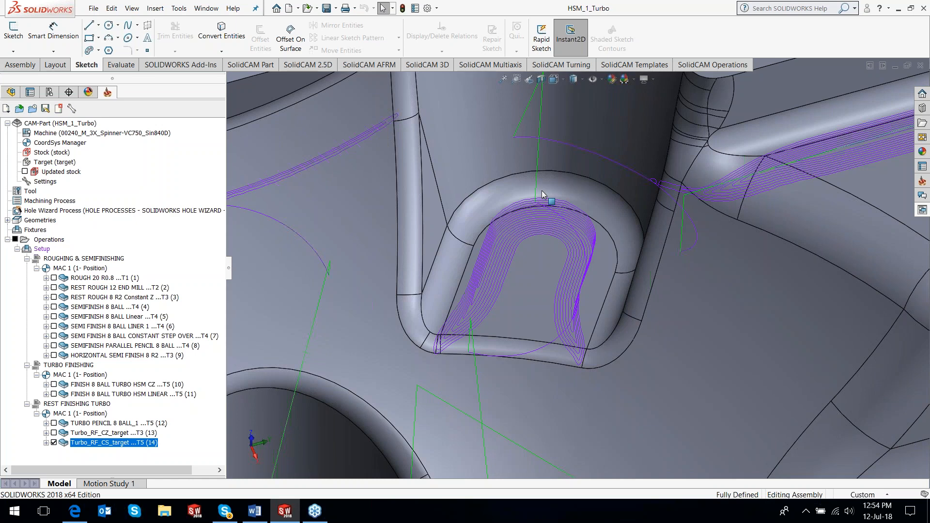
scroll(661, 371, "up", 4)
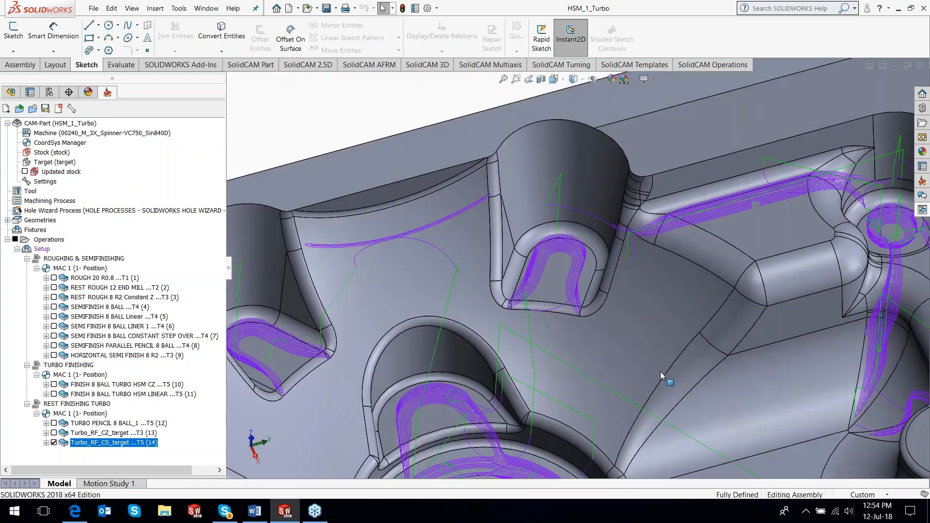
scroll(661, 371, "up", 5)
left_click(54, 442)
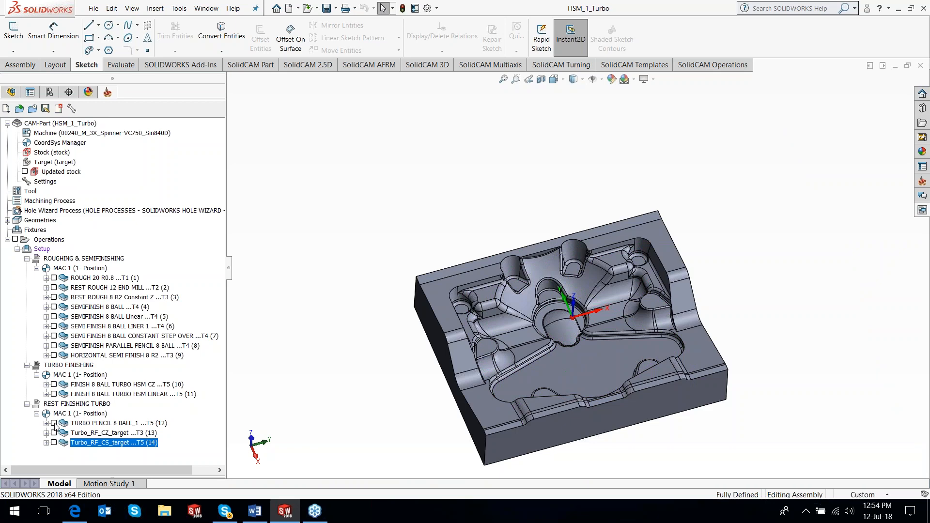
Step: Show the TURBO PENCIL 8 BALL_1 toolpath and examine its passes around the central bore and along the cavity floor edge
left_click(54, 424)
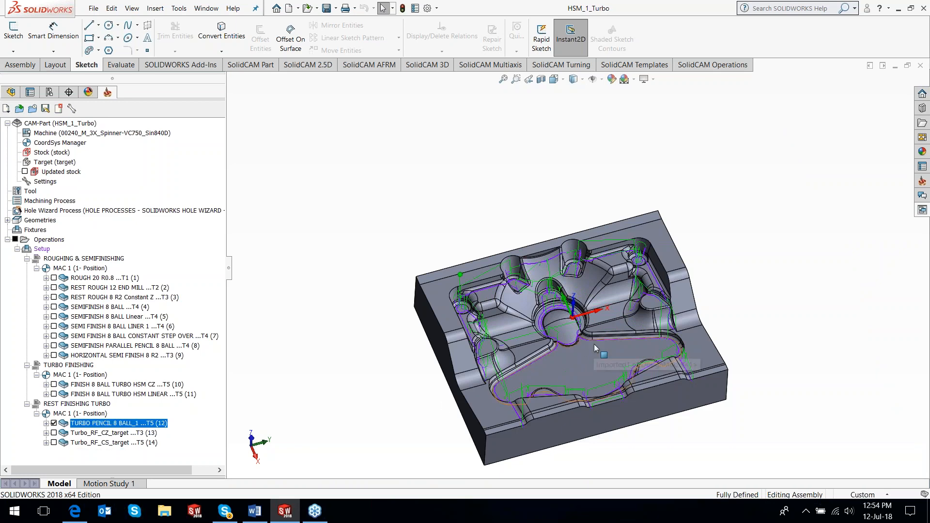
scroll(592, 333, "down", 10)
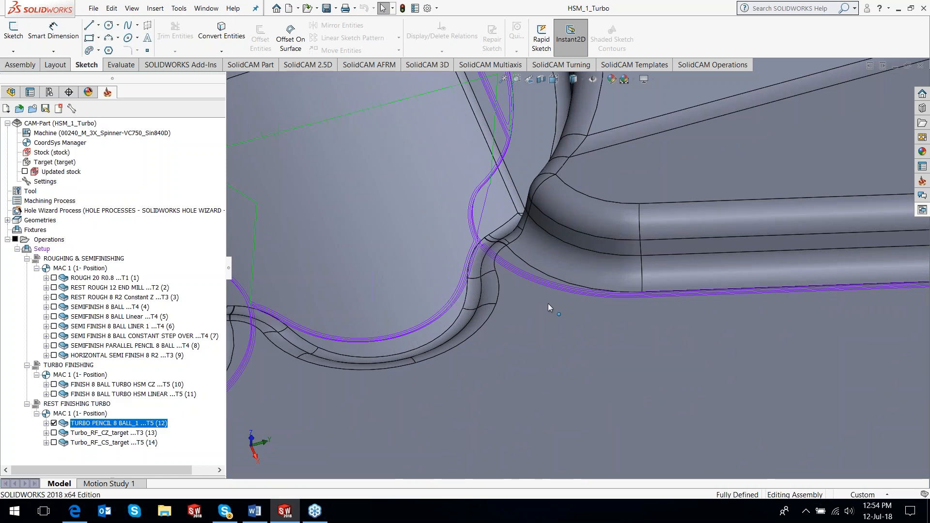
scroll(548, 304, "up", 1)
scroll(548, 303, "up", 6)
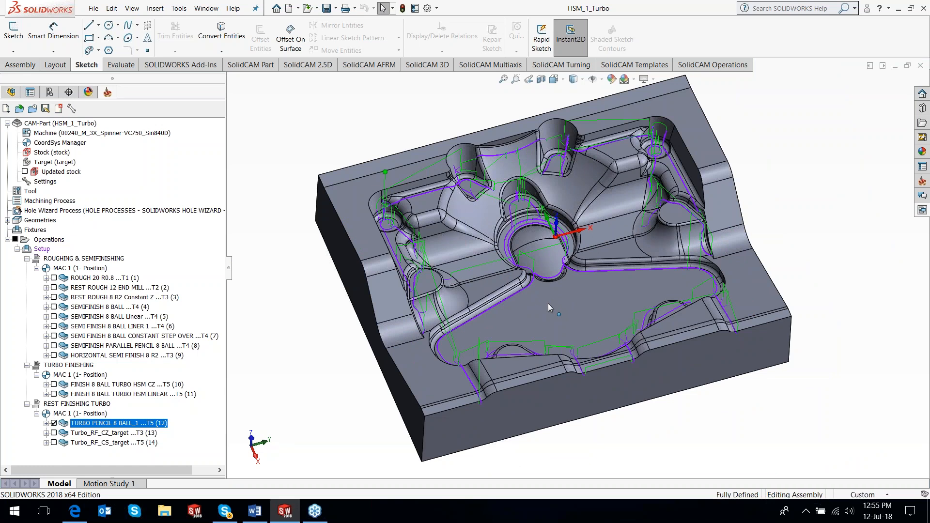
Step: Edit the FINISH 8 BALL TURBO HSM CZ operation and set the constant depth step of its passes to 0.5
right_click(134, 386)
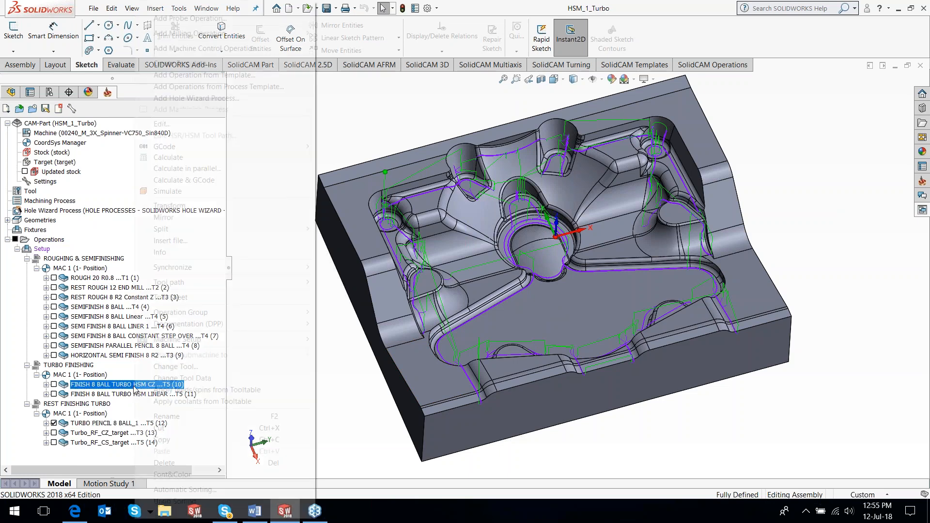
left_click(174, 126)
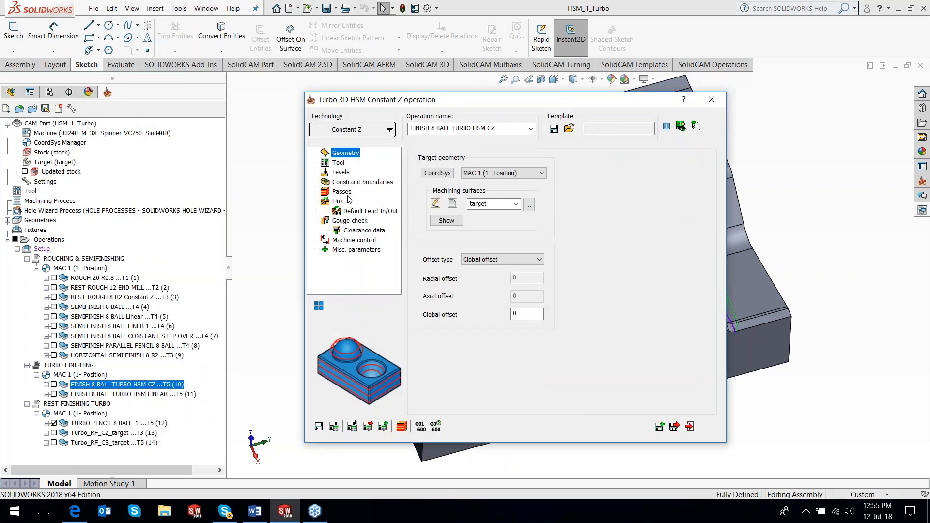
left_click(343, 192)
double_click(539, 185)
type("0.5")
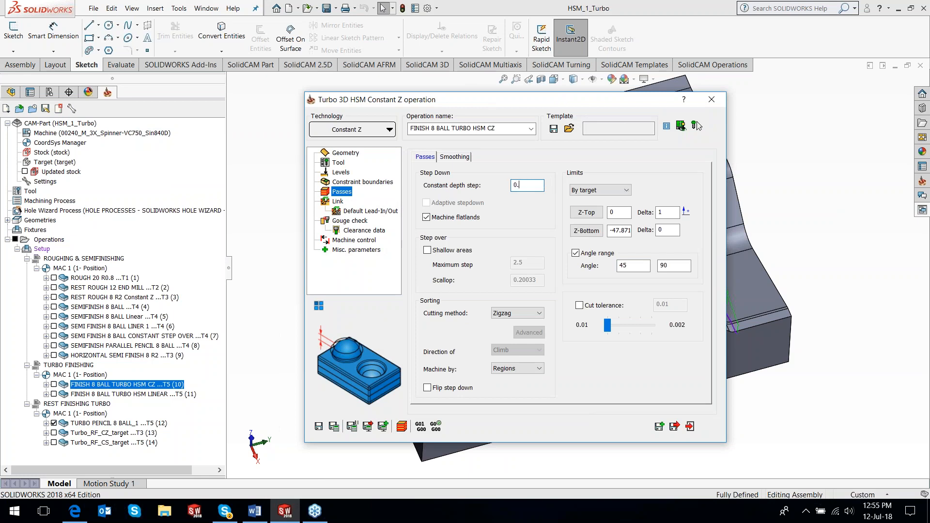
Step: Enable point distribution with maximum distance 0.5 and minimum distance 0.1 in the smoothing settings, and calculate the operation with G-code output
left_click(451, 158)
left_click(431, 343)
left_click(431, 362)
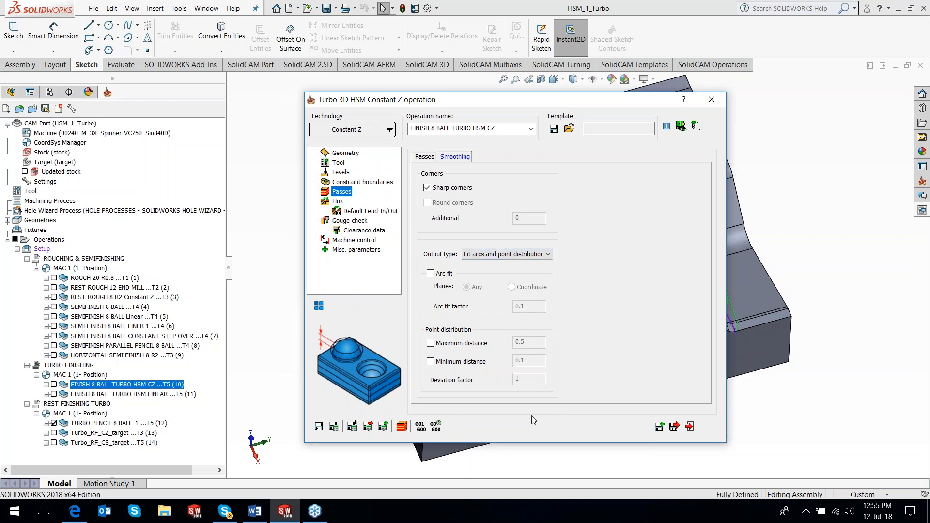
left_click(476, 343)
left_click(471, 362)
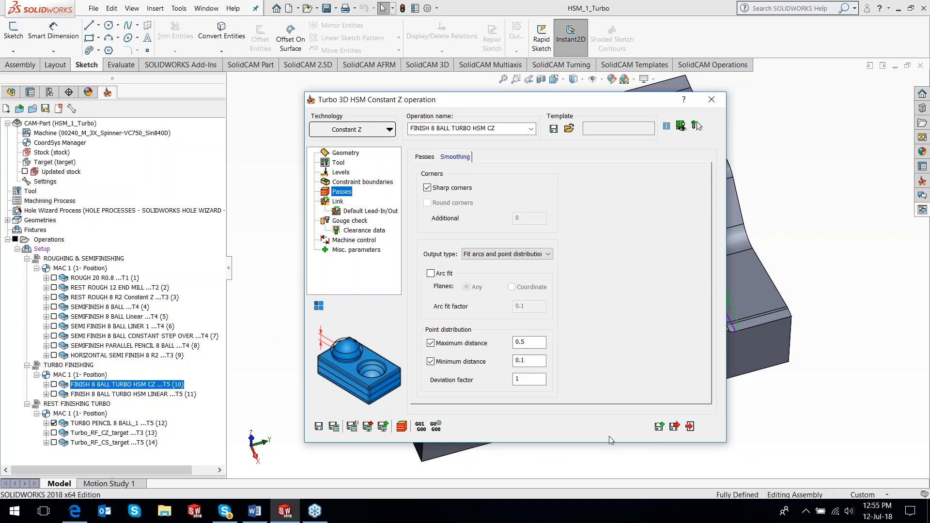
left_click(334, 427)
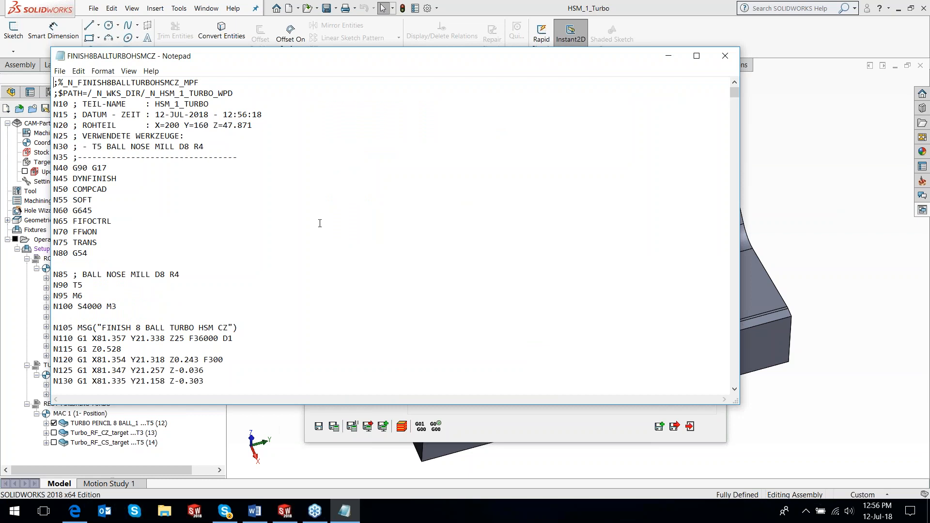
Step: Save the generated G-code to the Desktop as FINISH8BALLTURBOHSMCZ.MPF with file type All Files
left_click(60, 70)
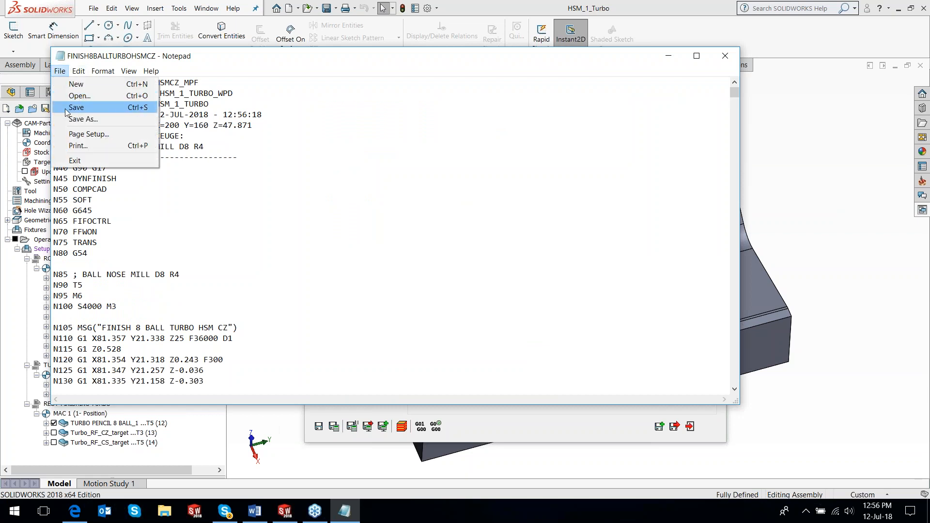
left_click(75, 118)
left_click(223, 321)
left_click(199, 336)
left_click(106, 177)
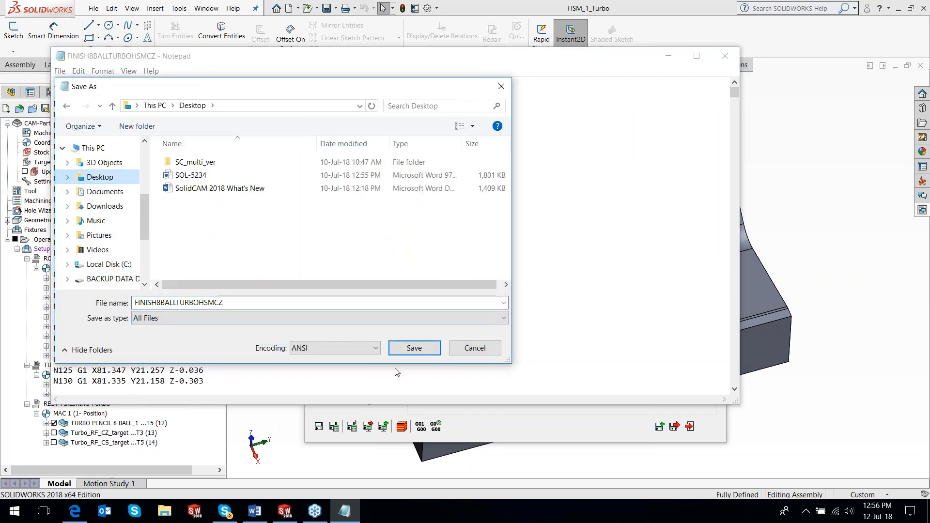
left_click(292, 304)
left_click(288, 304)
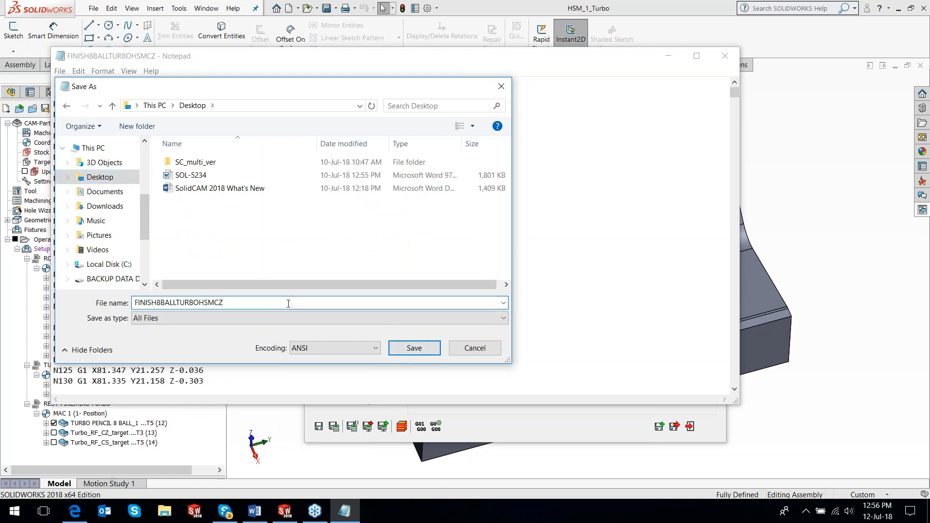
type(".MPF")
left_click(414, 349)
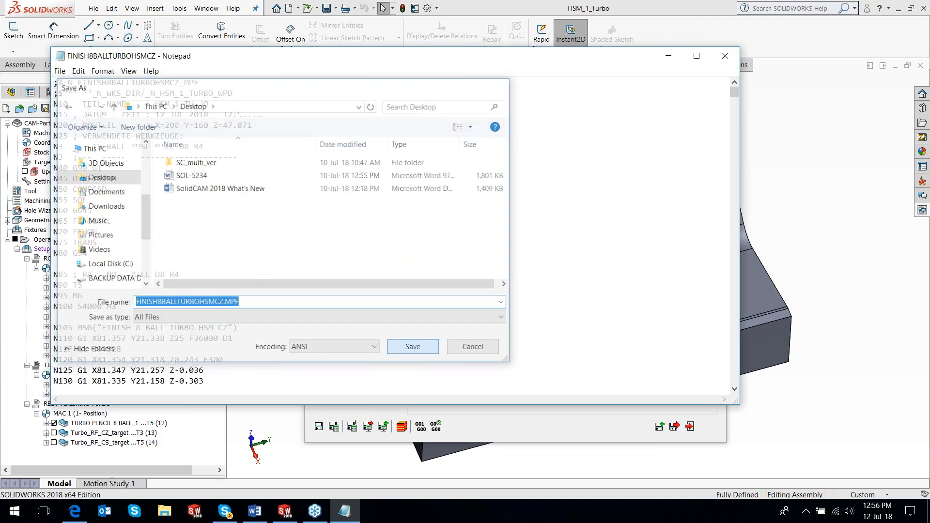
Step: Close the G-code in Notepad and open the saved MPF file from the desktop in the NC editor
left_click(729, 56)
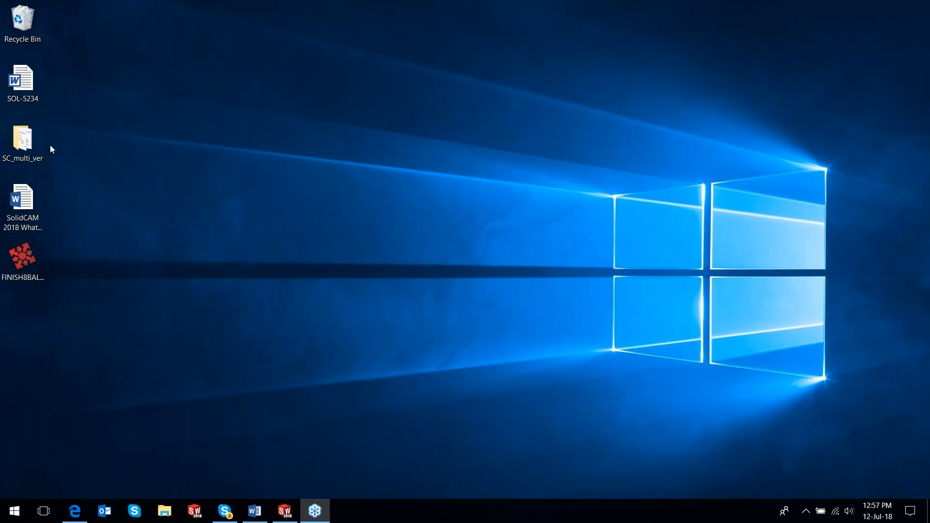
double_click(26, 256)
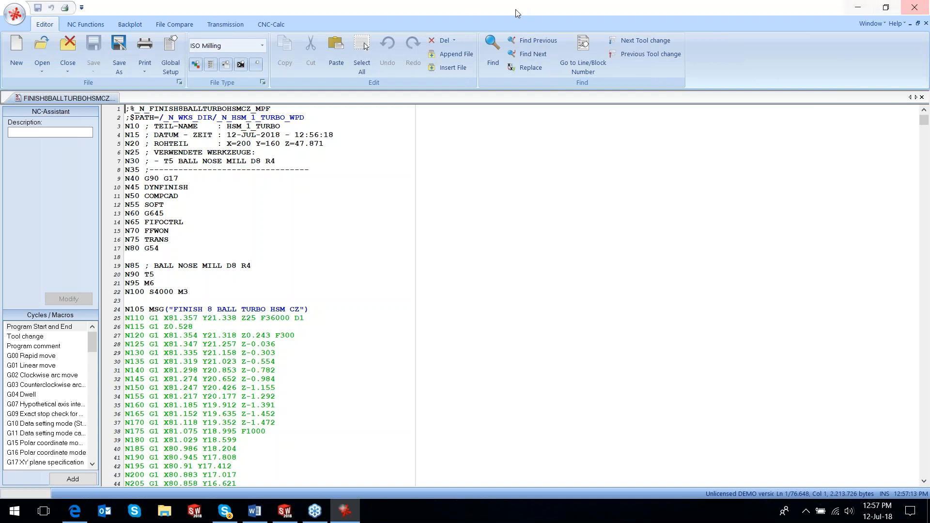
Step: Backplot the opened MPF program and show the toolpath points to examine their distribution along the finishing passes
left_click(123, 25)
left_click(23, 65)
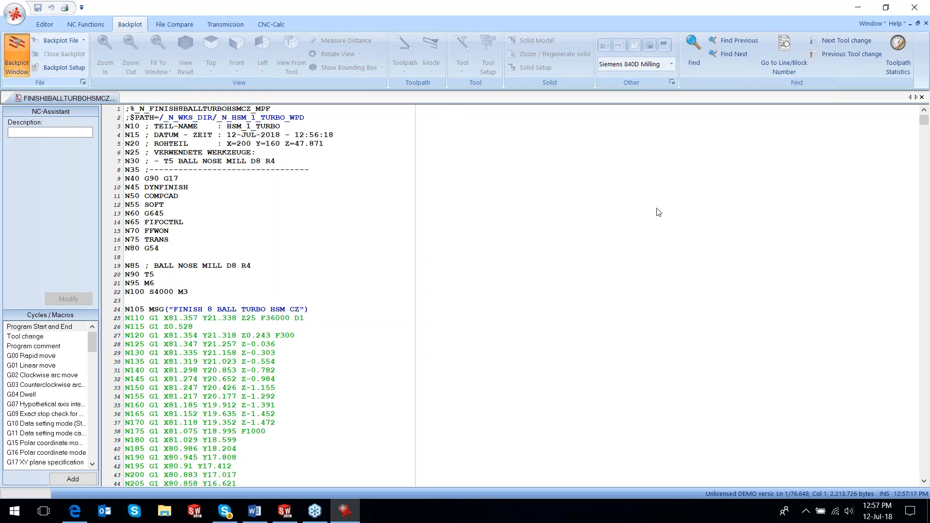
scroll(635, 233, "up", 4)
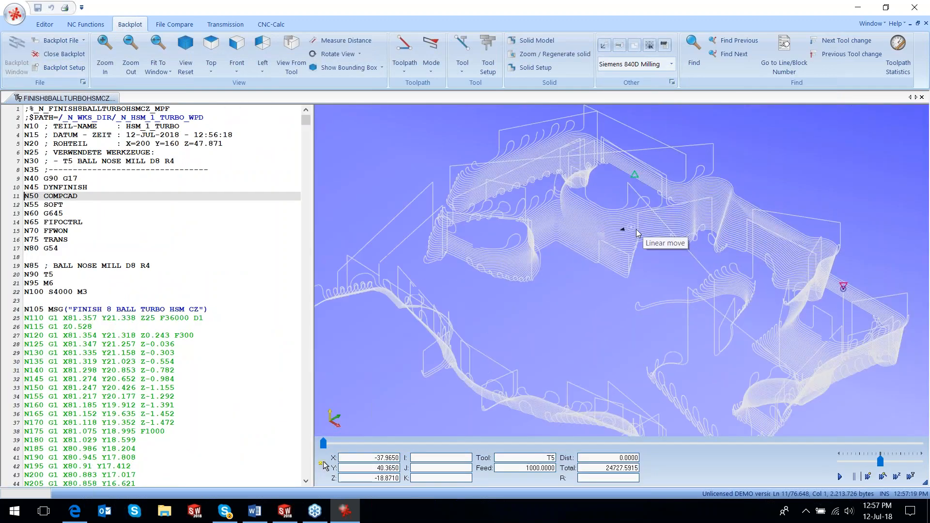
scroll(624, 227, "up", 1)
left_click(403, 70)
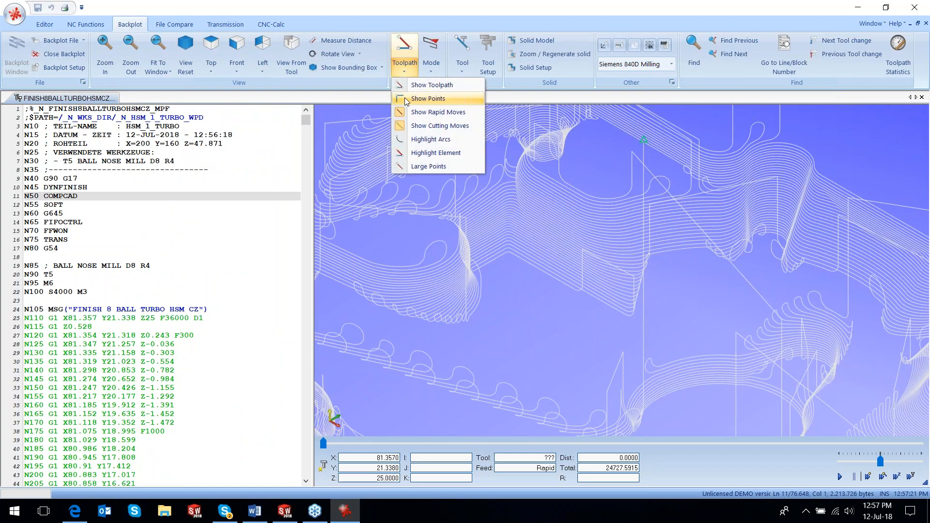
left_click(405, 98)
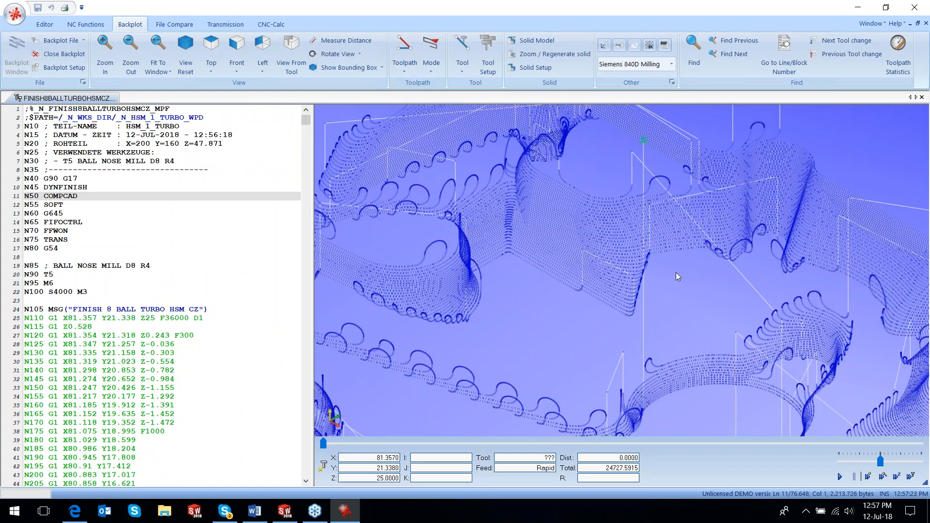
scroll(676, 272, "down", 4)
scroll(633, 272, "up", 2)
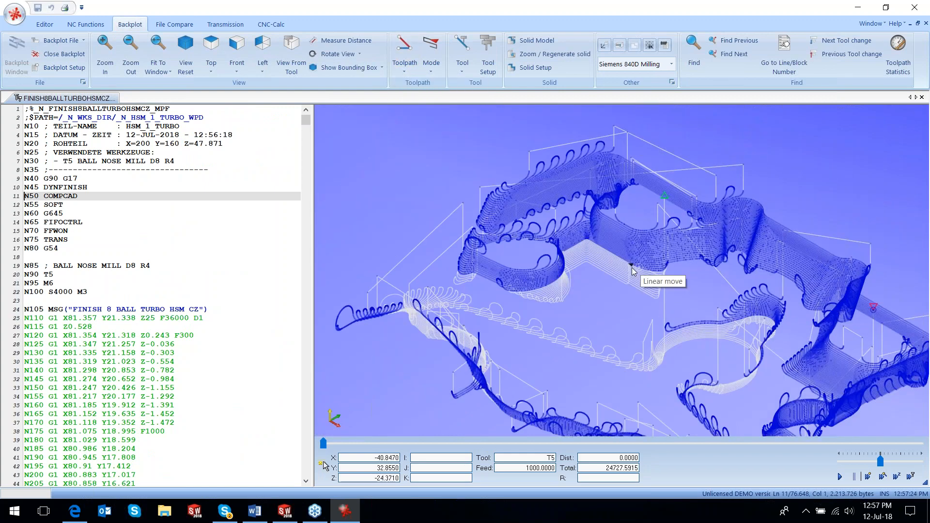
scroll(603, 216, "up", 3)
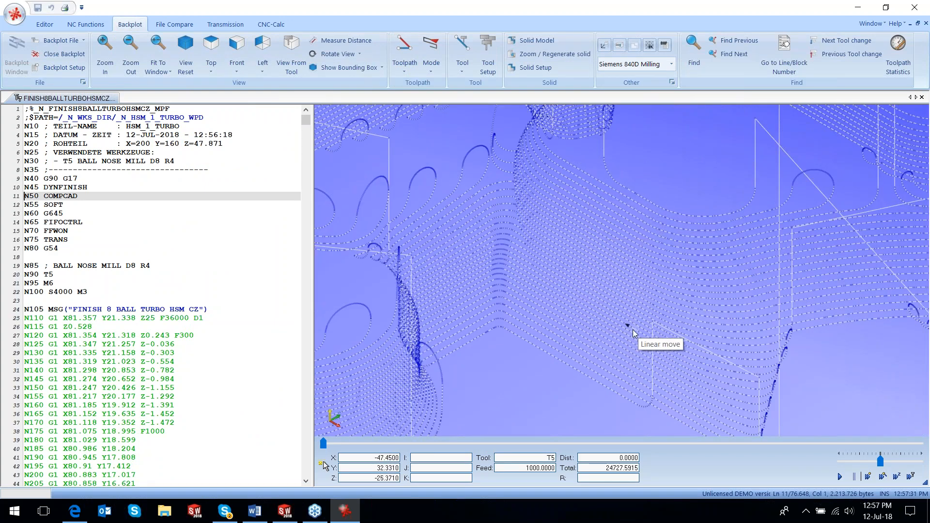
scroll(633, 333, "down", 3)
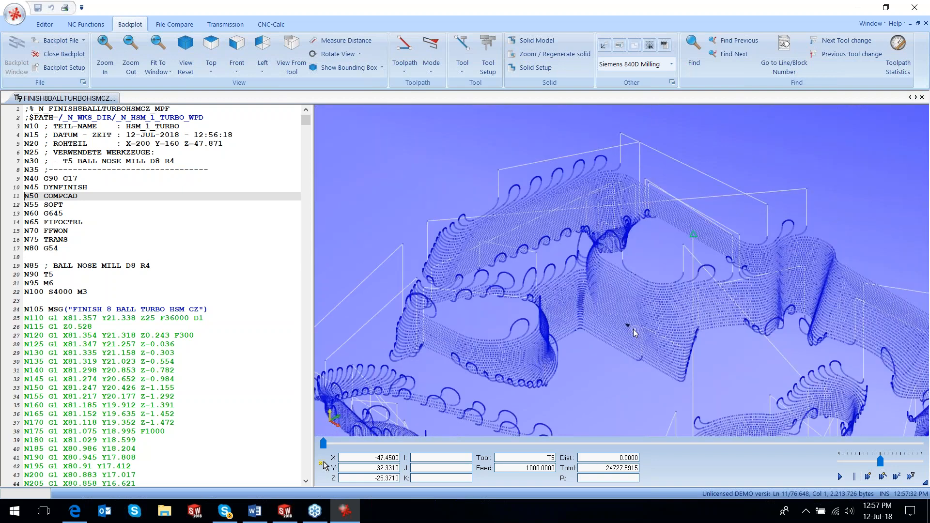
scroll(633, 330, "down", 2)
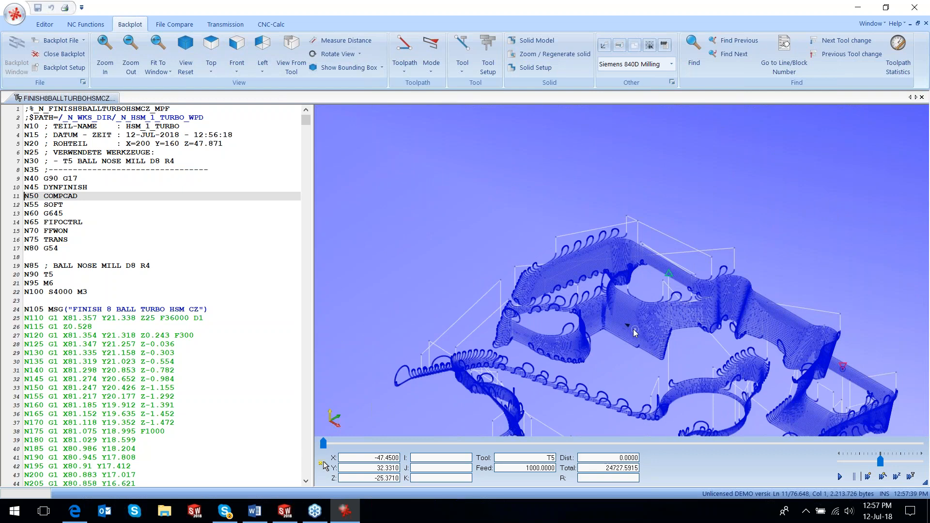
Step: Switch to SOLIDWORKS, exit the Constant Z operation and hide the FINISH 8 BALL TURBO HSM CZ and TURBO PENCIL 8 BALL_1 toolpaths
left_click(861, 11)
left_click(286, 512)
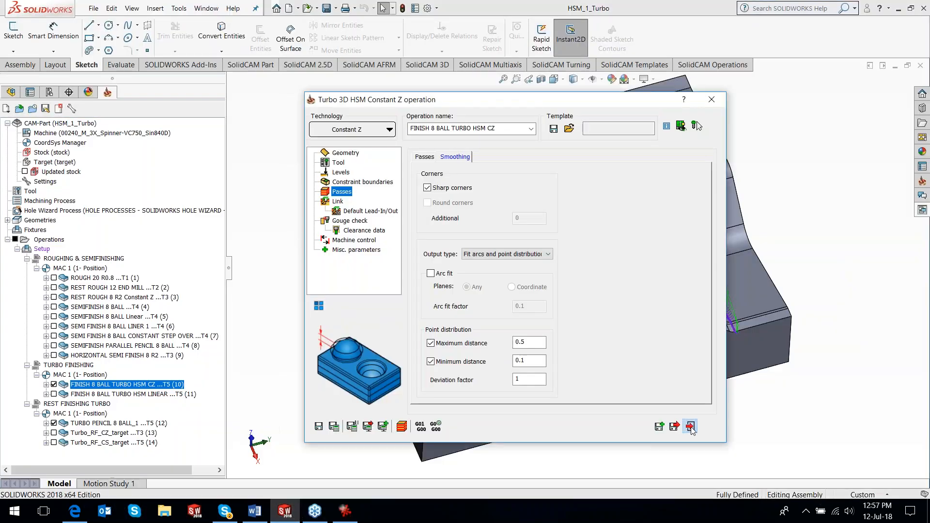
left_click(692, 432)
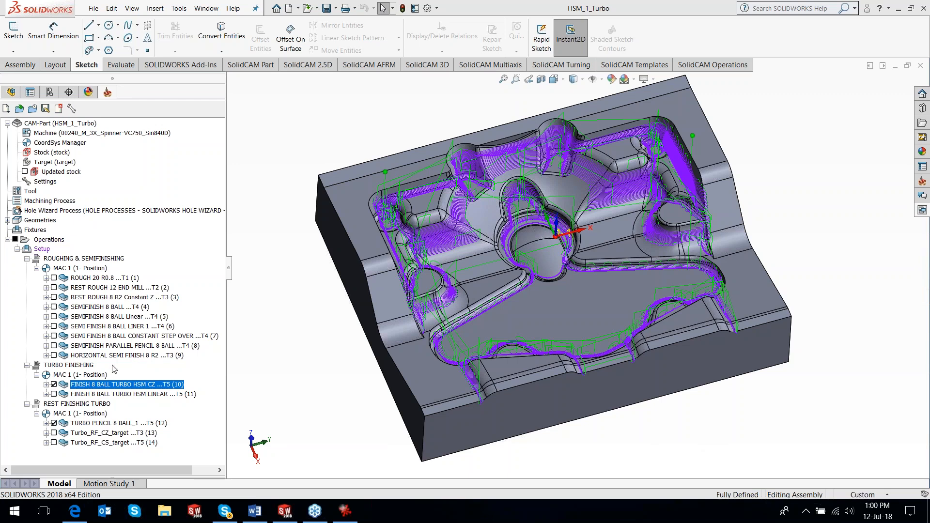
left_click(54, 384)
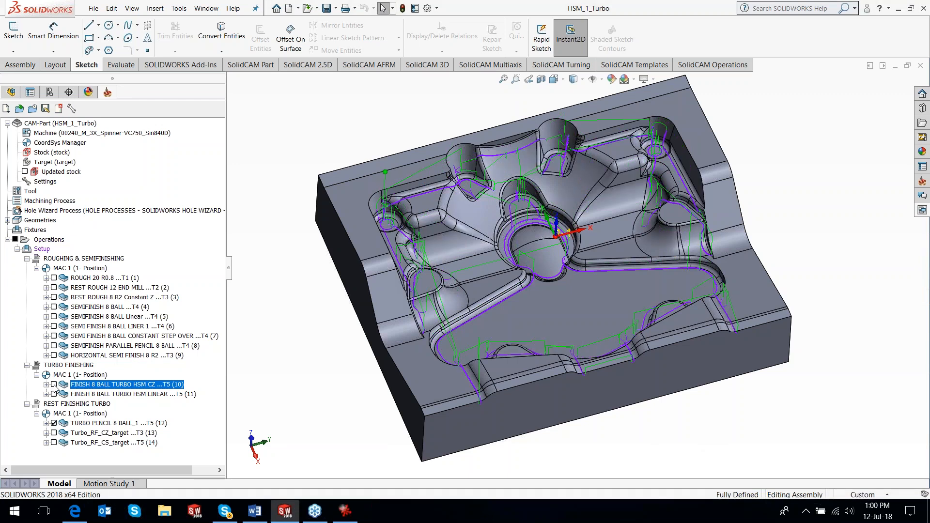
left_click(55, 423)
Step: Select the steep inner wall face beside the small round pocket together with the shallow outer face, and compare both areas on the mold block
mouse_move(545, 356)
middle_mouse_down()
mouse_move(523, 368)
mouse_move(438, 376)
mouse_move(431, 363)
middle_mouse_up()
scroll(524, 213, "up", 1)
scroll(525, 211, "down", 3)
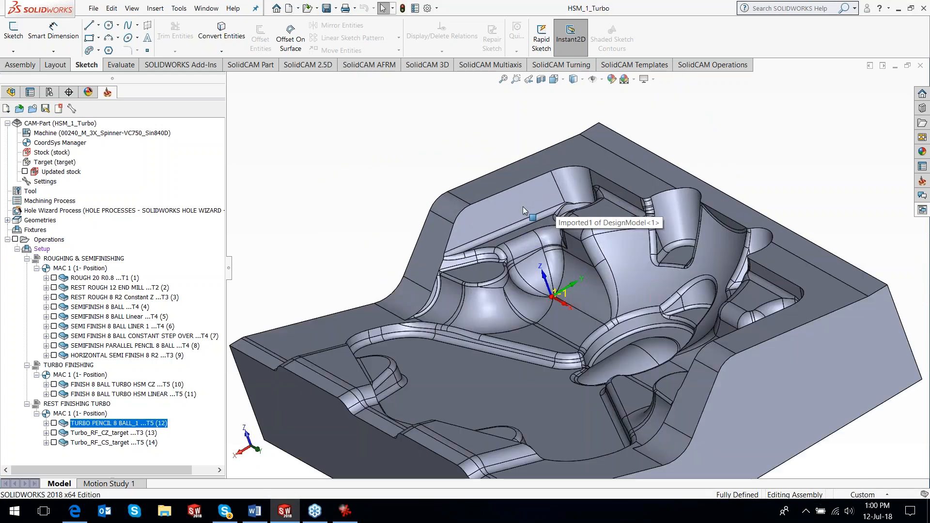
scroll(478, 246, "down", 4)
scroll(518, 295, "up", 4)
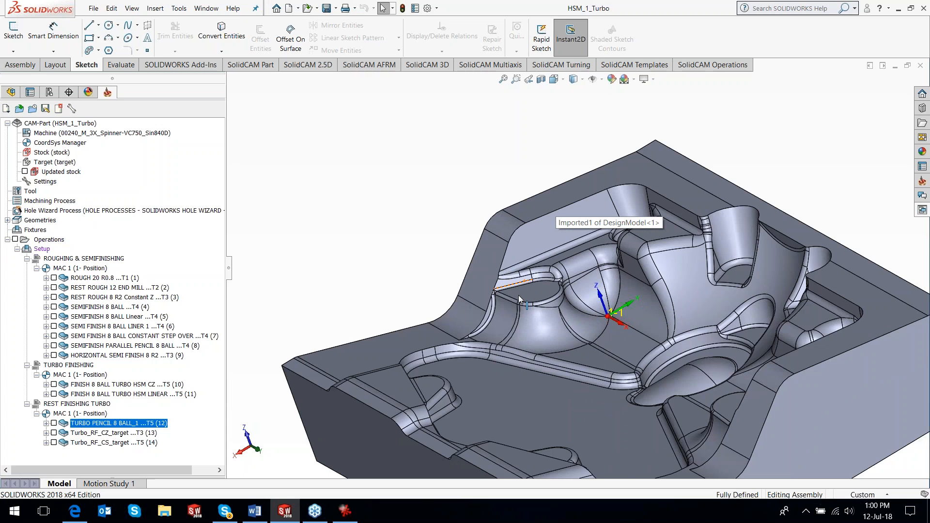
middle_click_drag(519, 295, 538, 242)
left_click(536, 238)
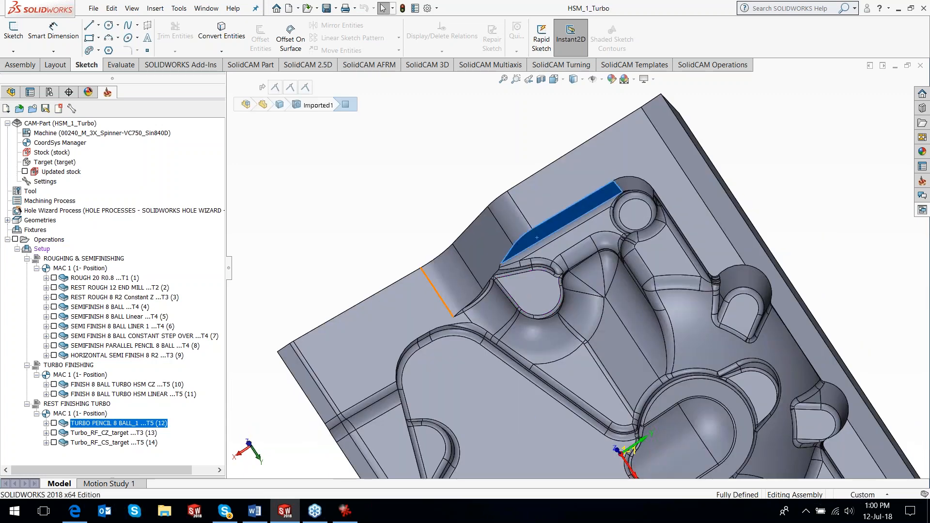
left_click(399, 320, "ctrl")
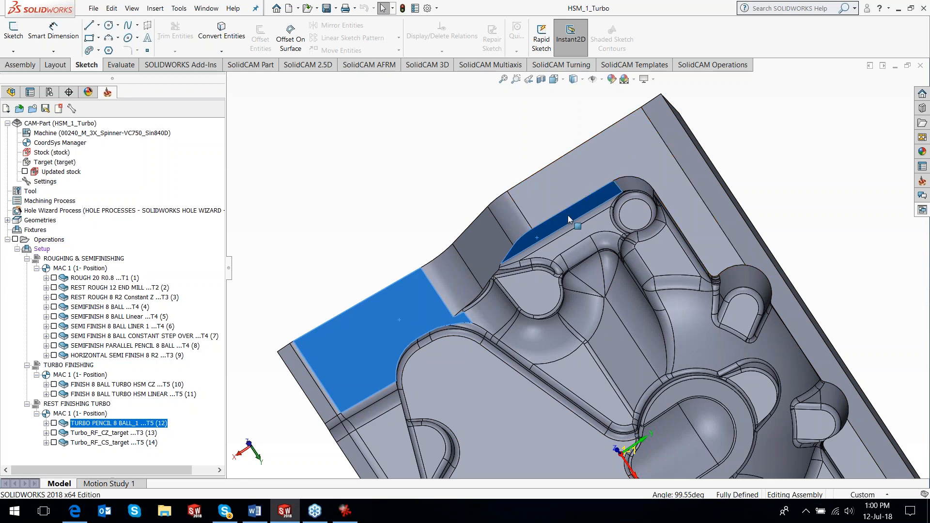
scroll(567, 215, "down", 2)
scroll(568, 215, "down", 2)
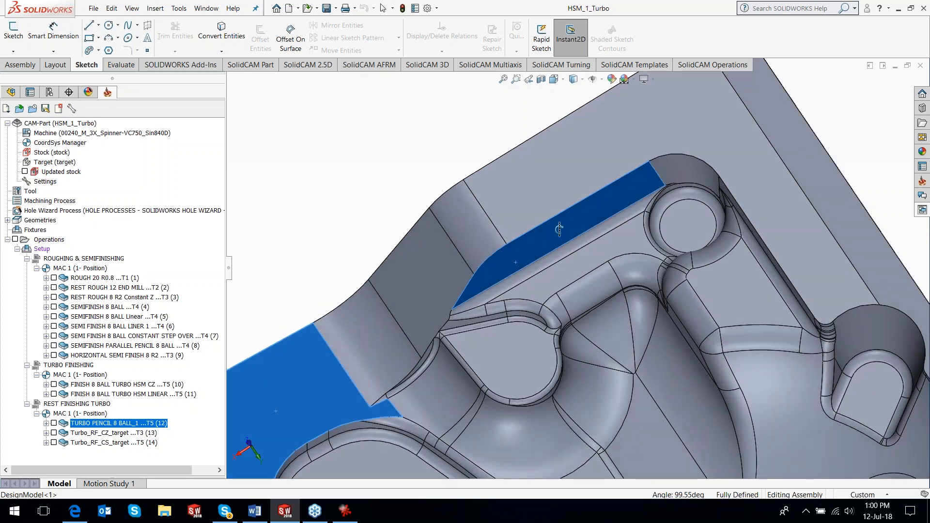
middle_click_drag(559, 229, 559, 208)
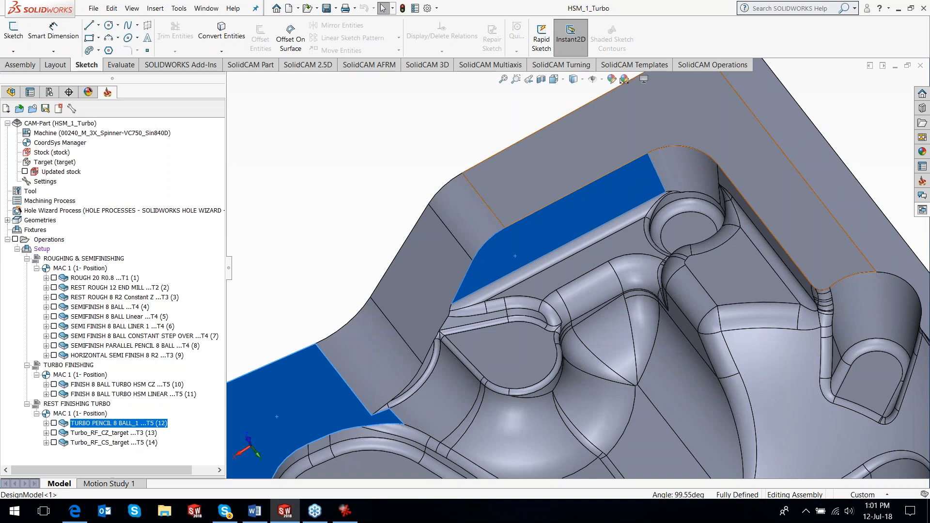
scroll(585, 234, "up", 5)
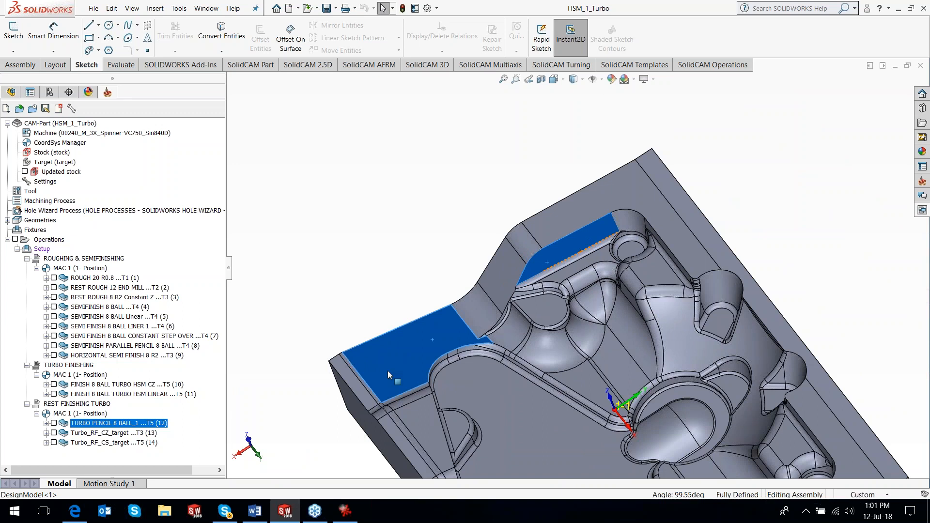
scroll(511, 312, "down", 2)
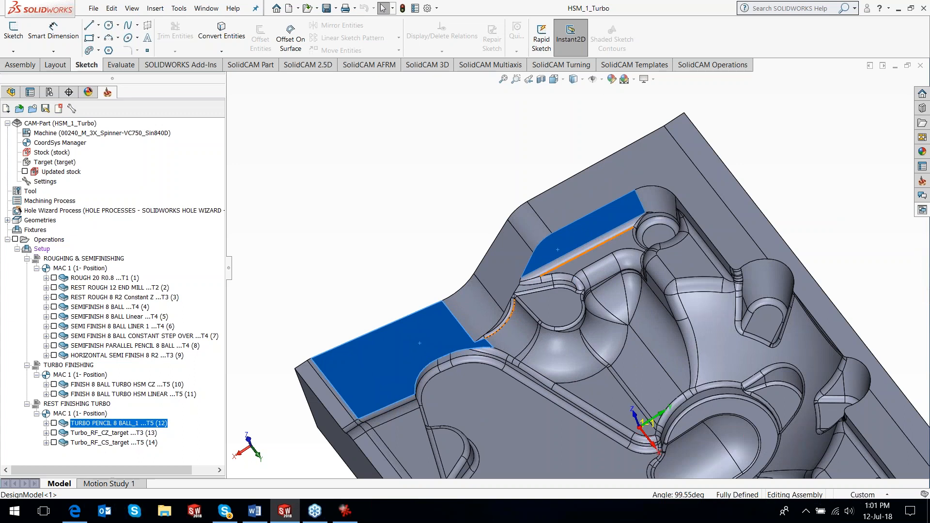